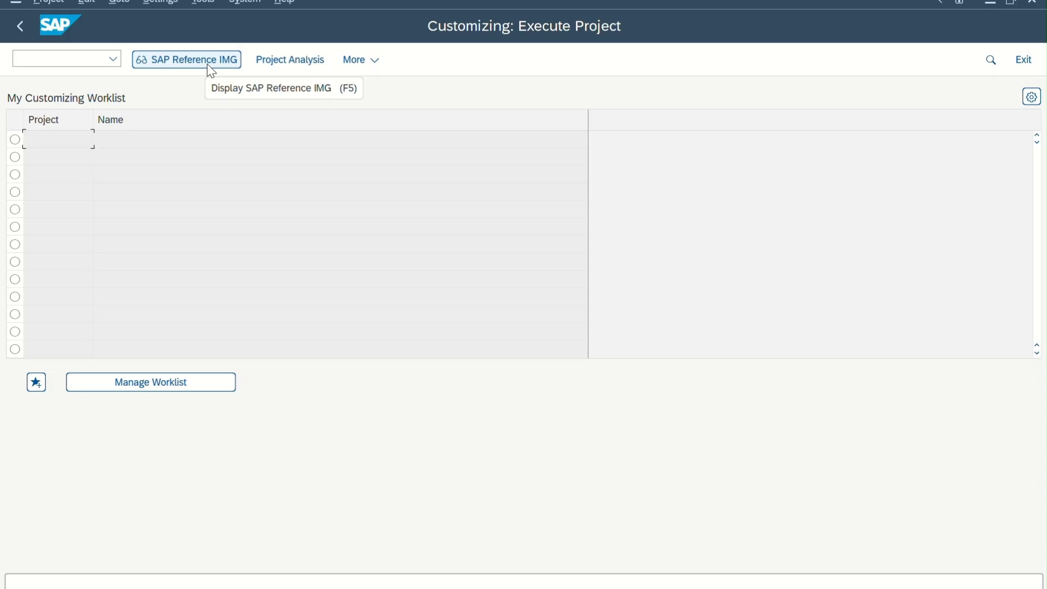
Open the Define company activity under Enterprise Structure > Definition > Financial Accounting in the SAP Reference IMG.
click(207, 65)
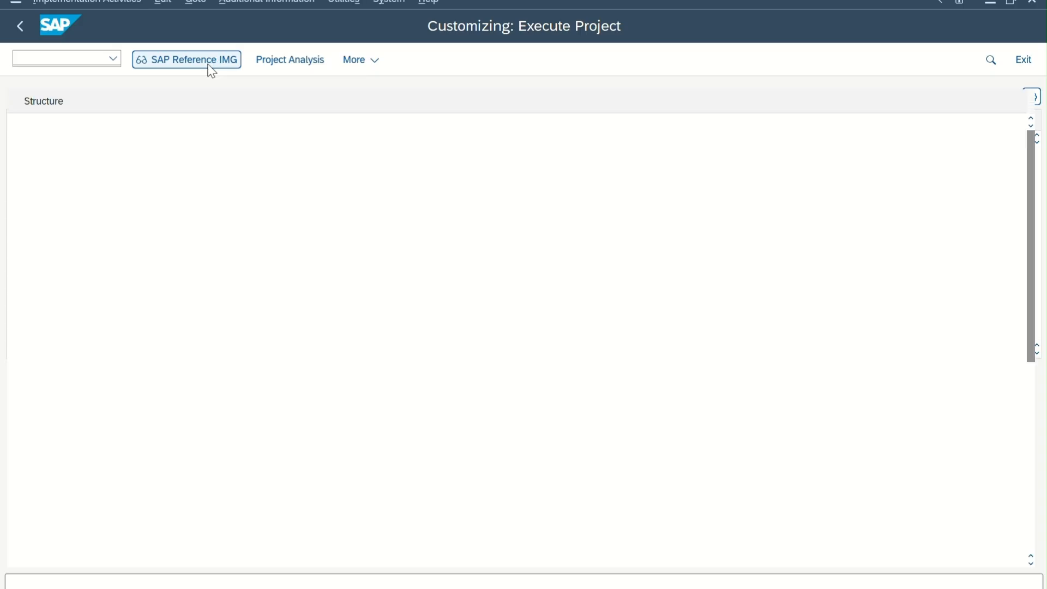
click(46, 203)
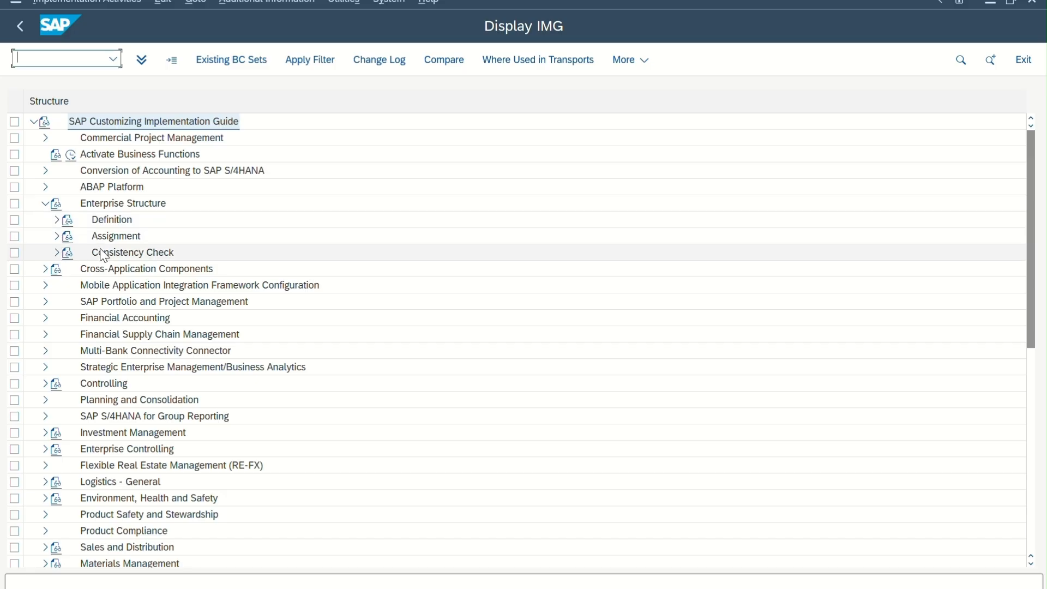
click(55, 220)
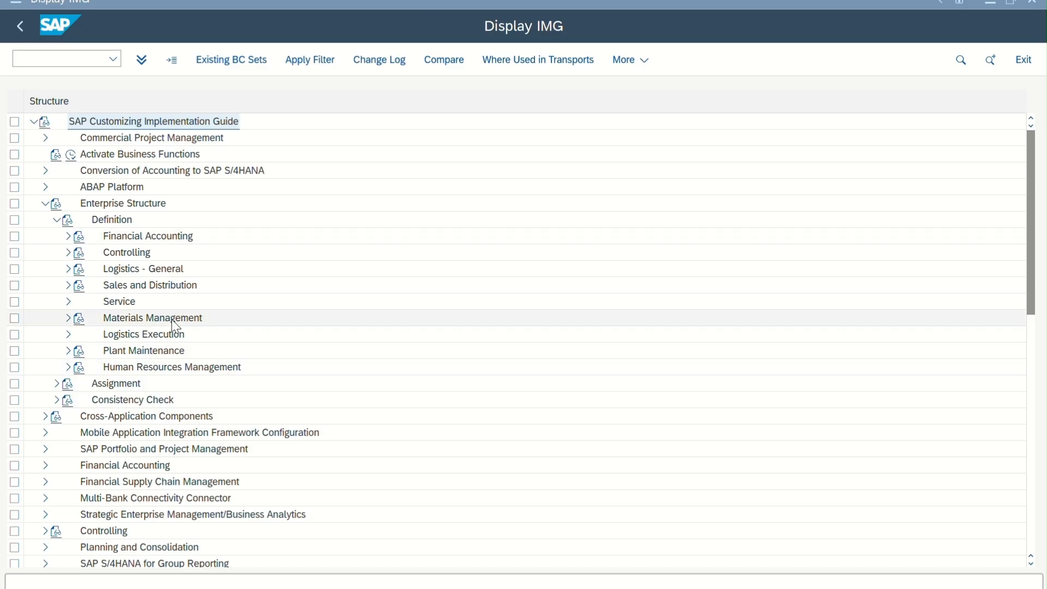
click(67, 237)
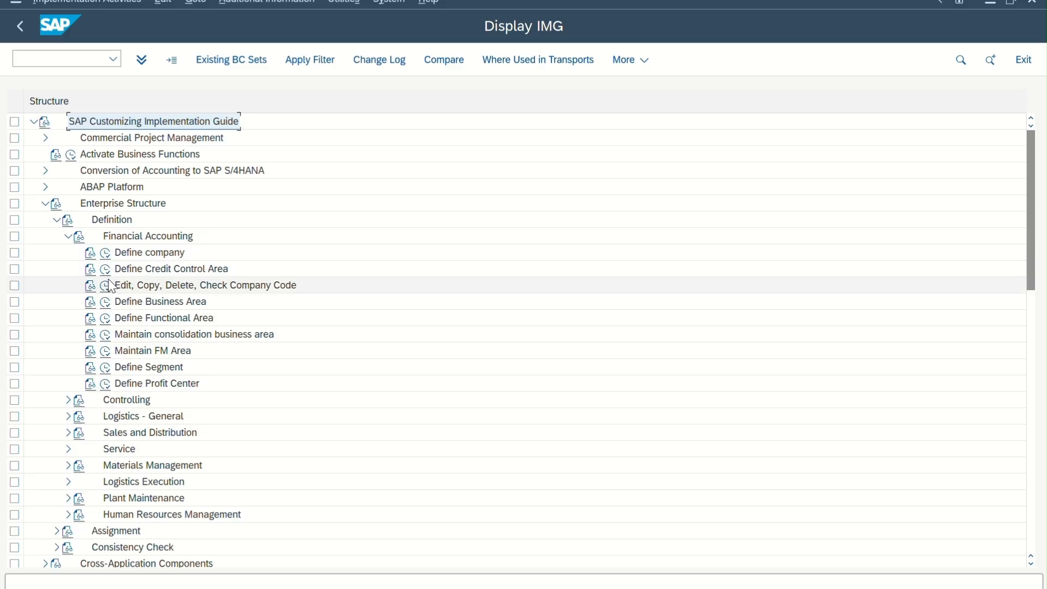
click(106, 254)
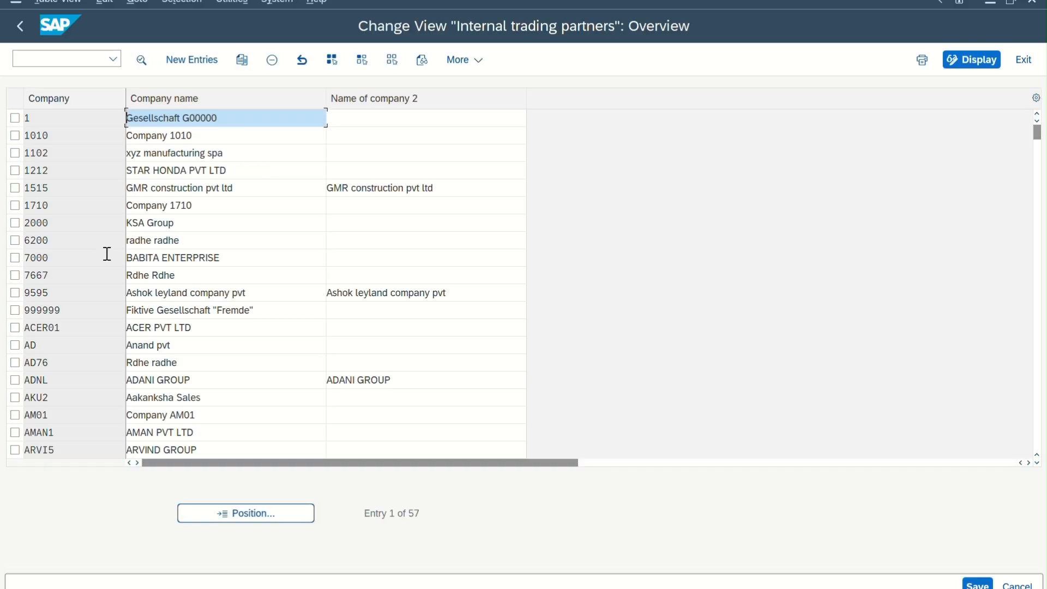
Start a new company entry with company 1201 and the company name TATA.
scroll(118, 297, down, 3)
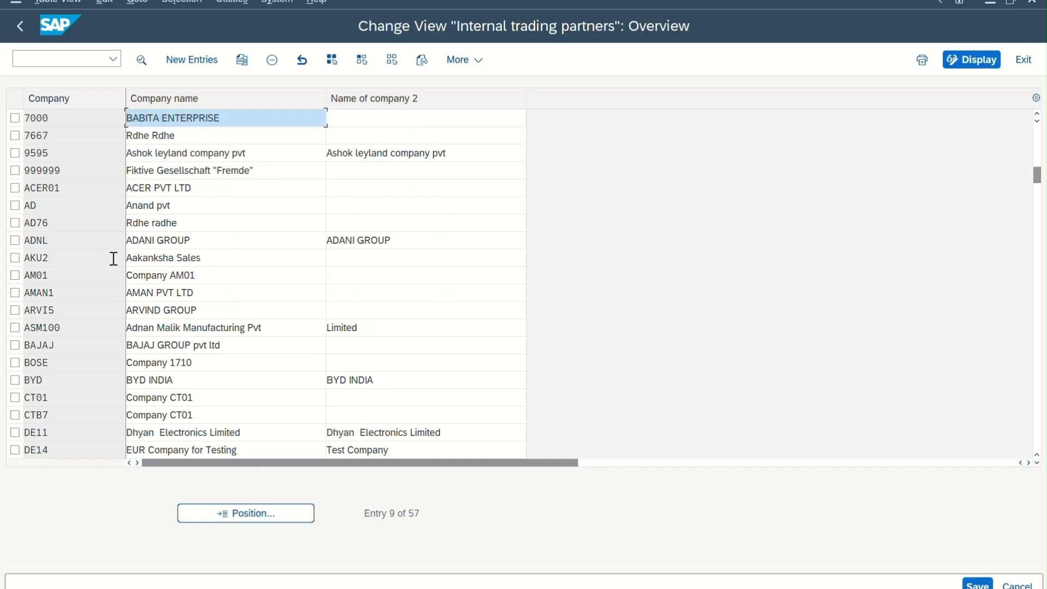
scroll(187, 301, up, 3)
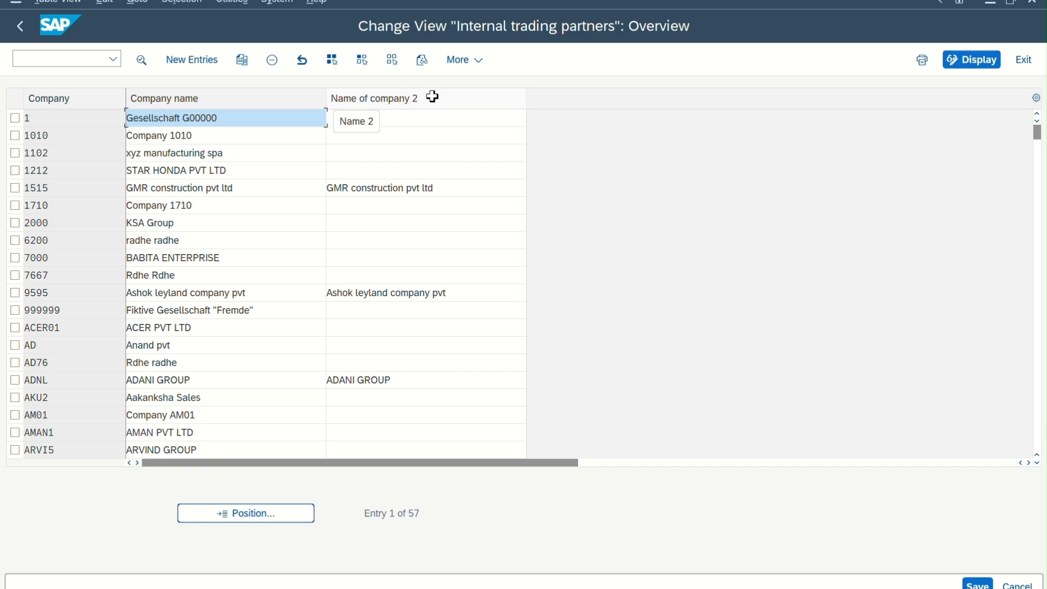
click(206, 70)
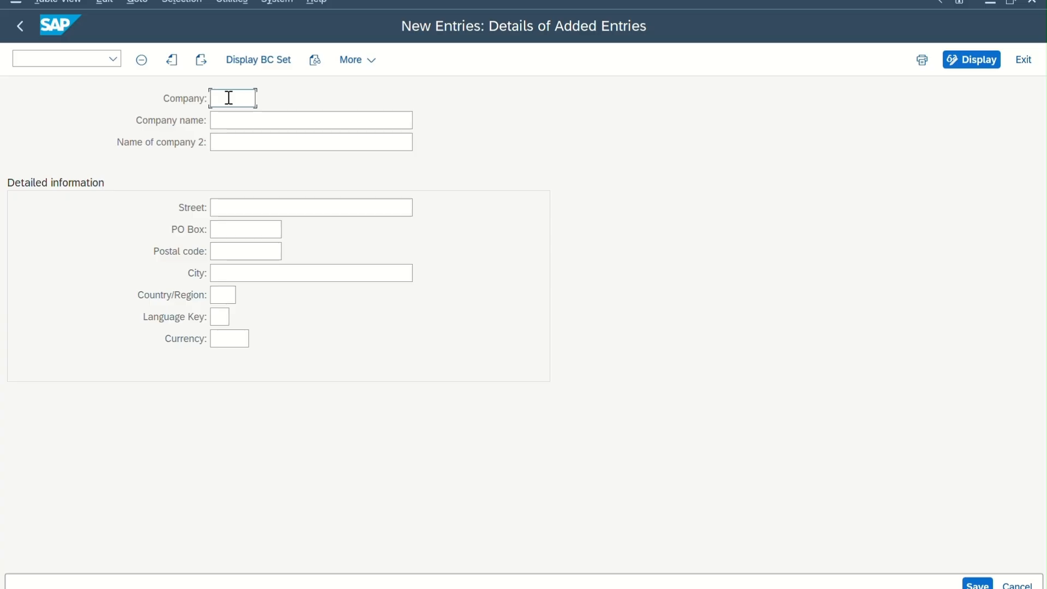
text(tata)
click(234, 116)
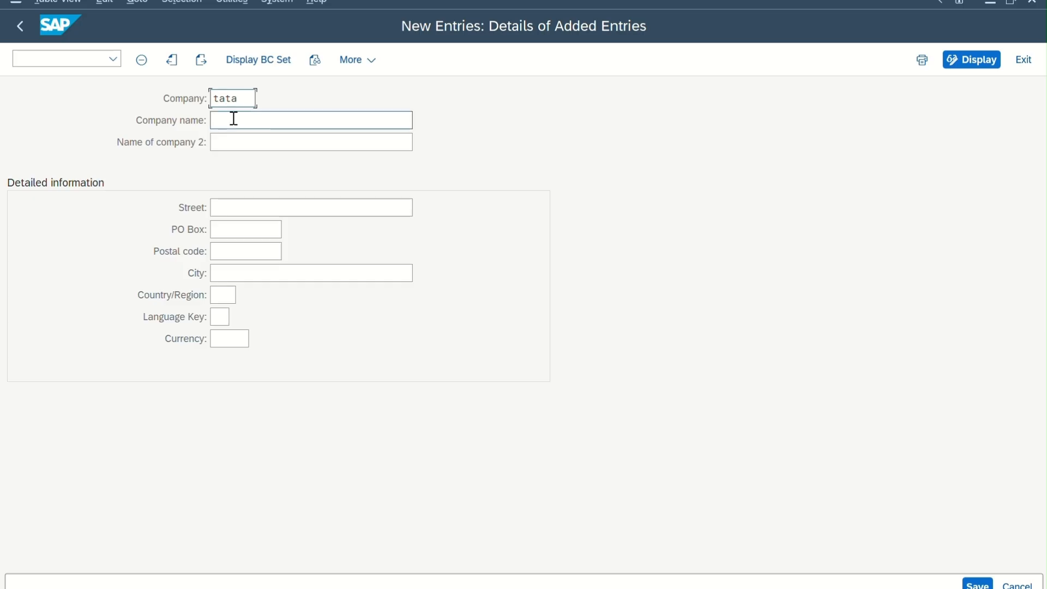
drag(253, 98, 155, 116)
text(1201)
click(236, 119)
drag(242, 98, 193, 120)
click(231, 121)
key(Caps_Lock)
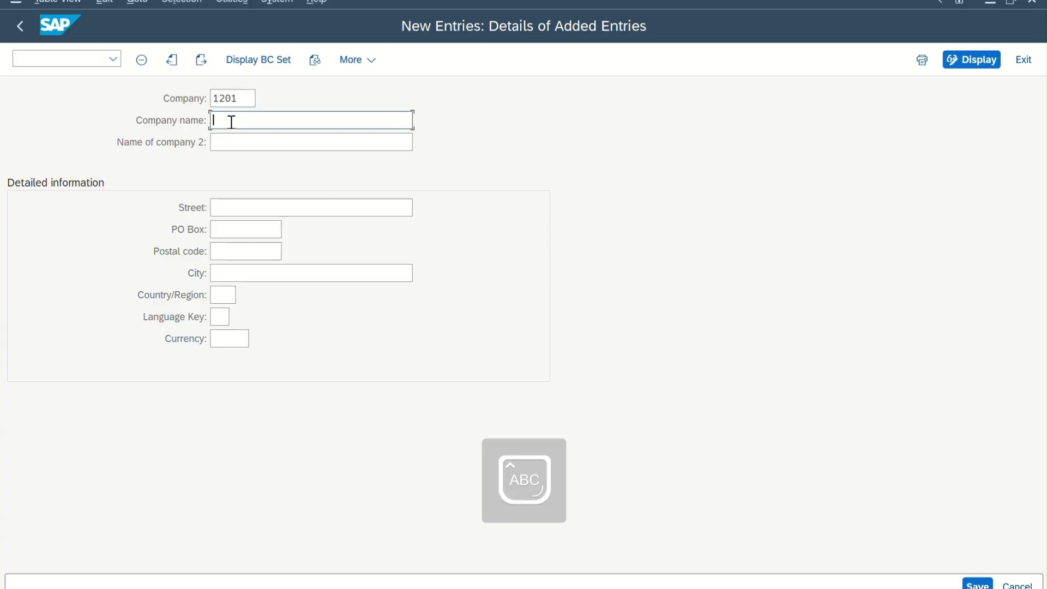
text(TATA)
Set the new company's country/region to US, language key to EN and currency to USD.
click(248, 145)
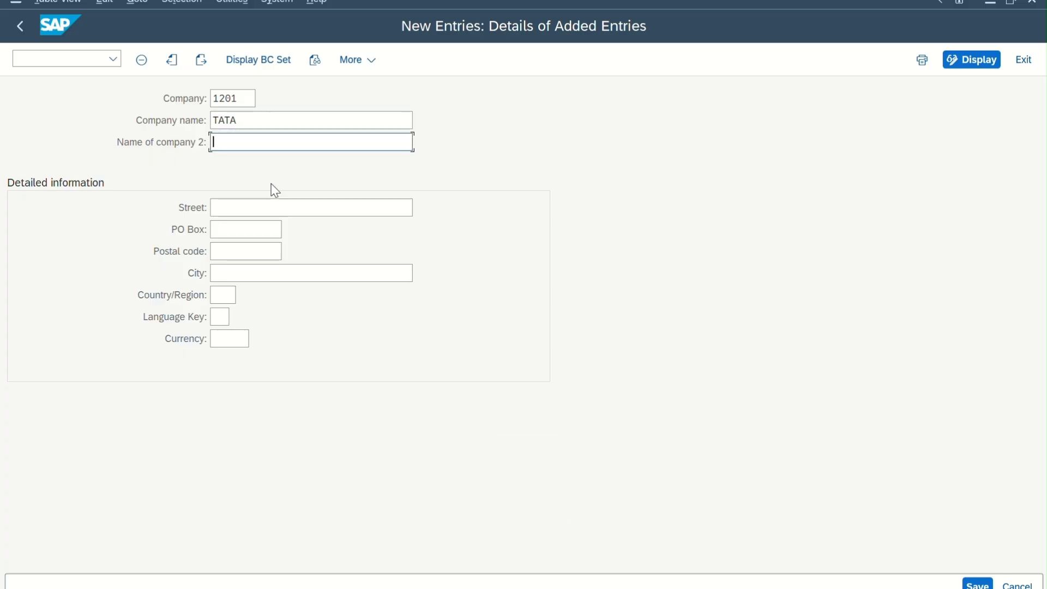
click(248, 210)
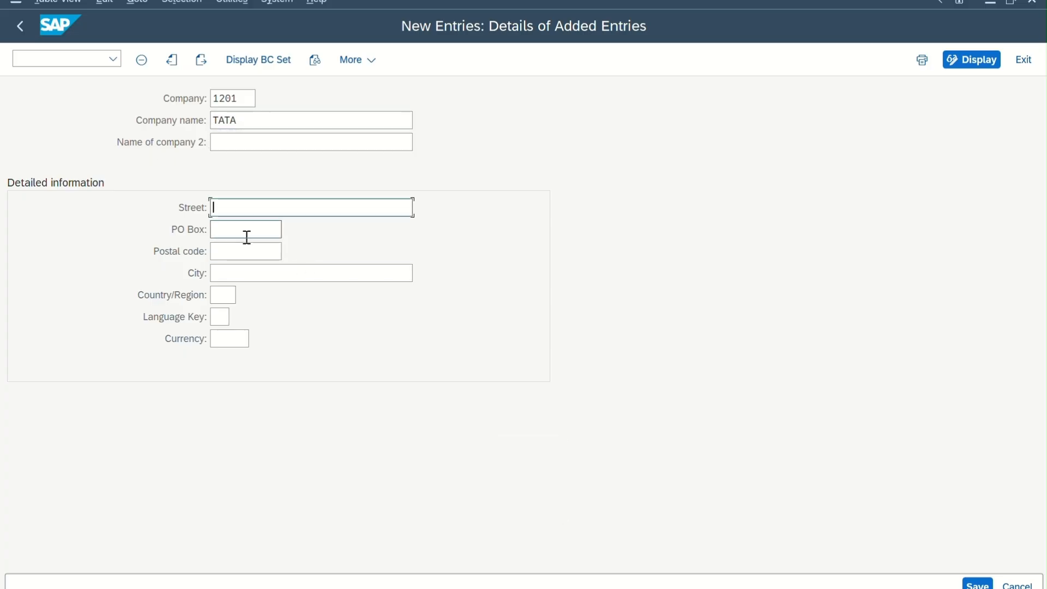
click(226, 299)
text(EN)
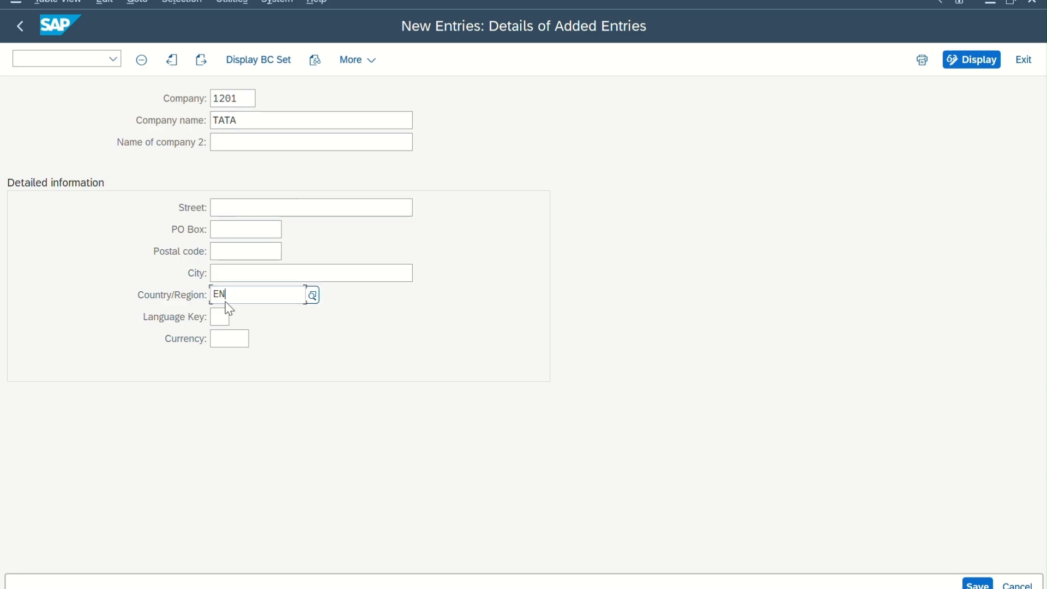
click(283, 342)
drag(233, 295, 210, 292)
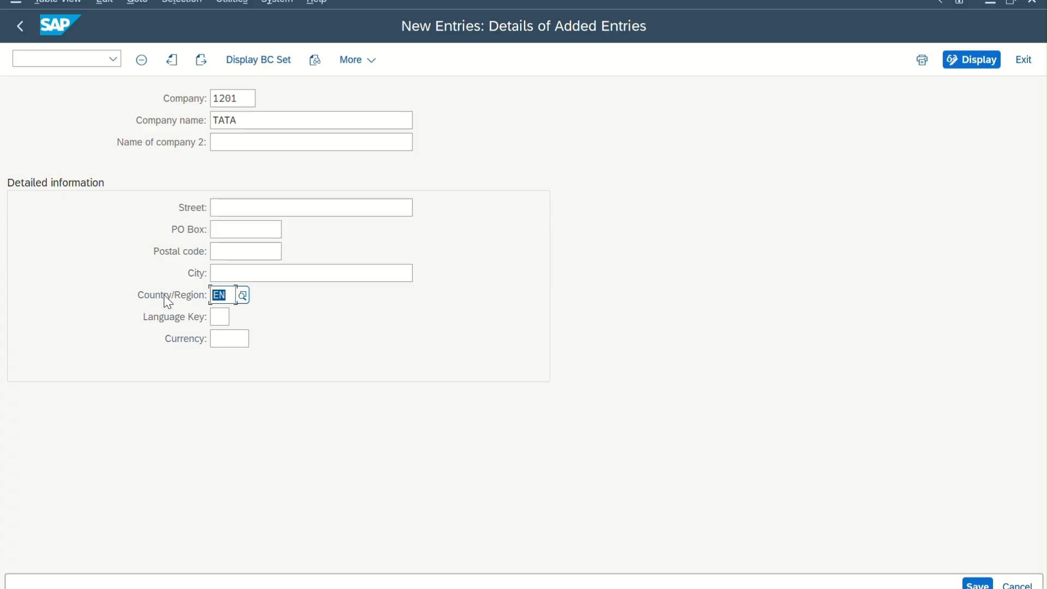
text(US)
click(219, 315)
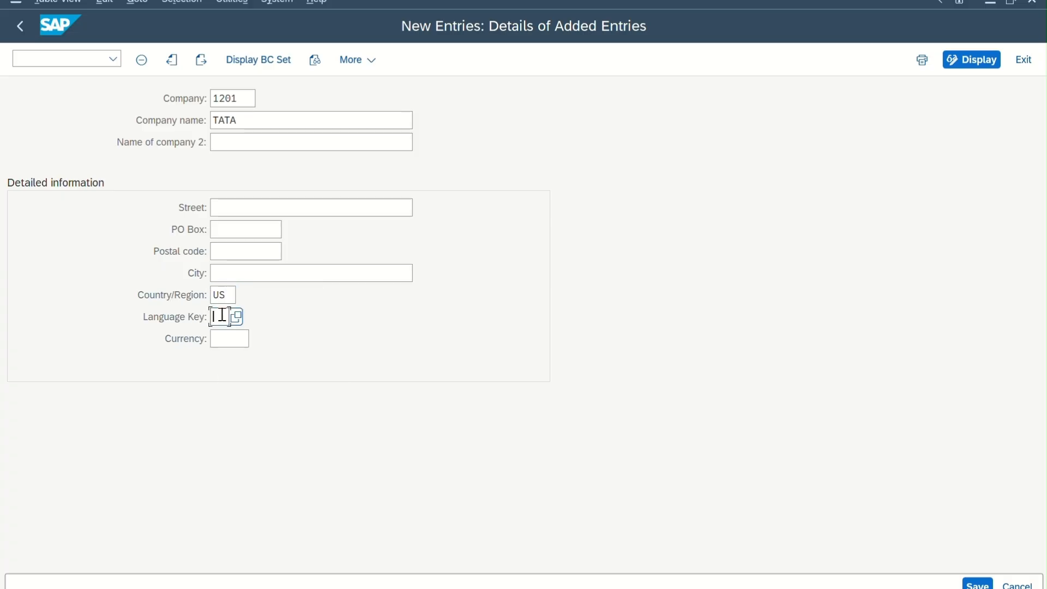
text(en)
click(229, 342)
text(USD)
key(Return)
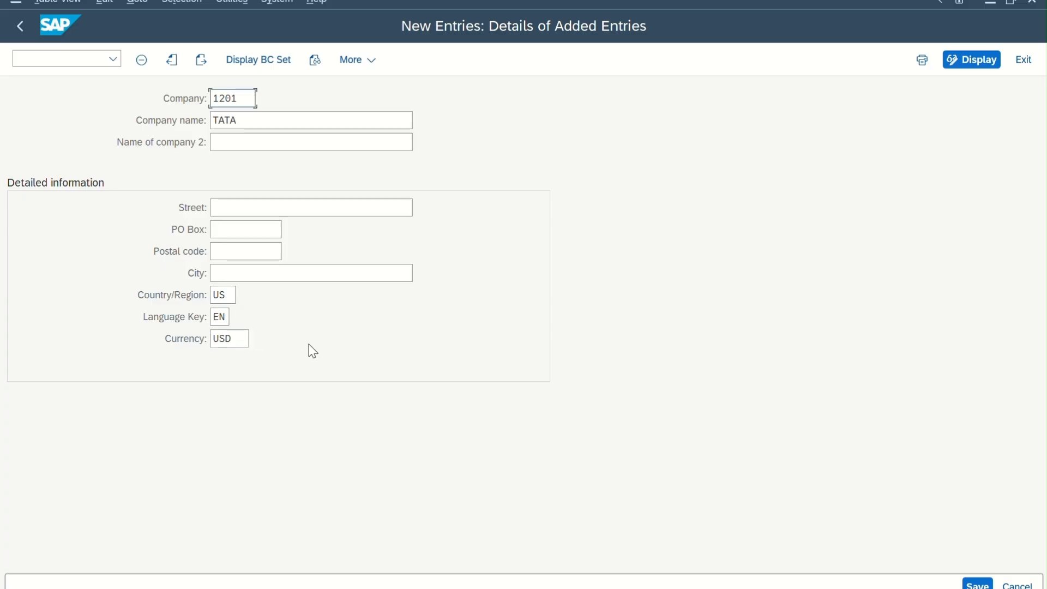
Save the company in a new customizing request with the short description NEW COMPANY-1201, and return to the IMG.
click(977, 584)
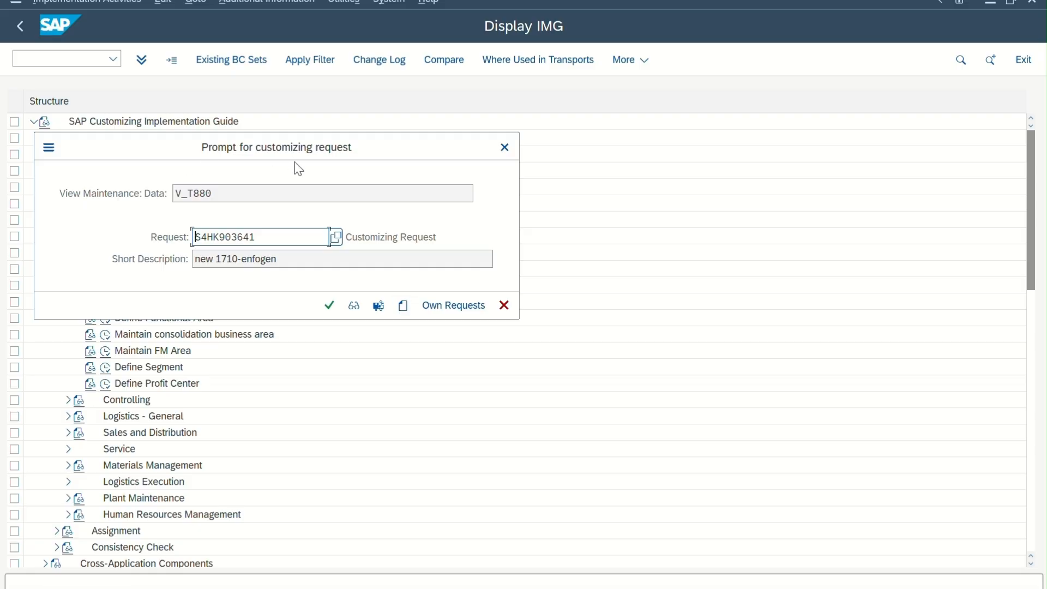
click(404, 306)
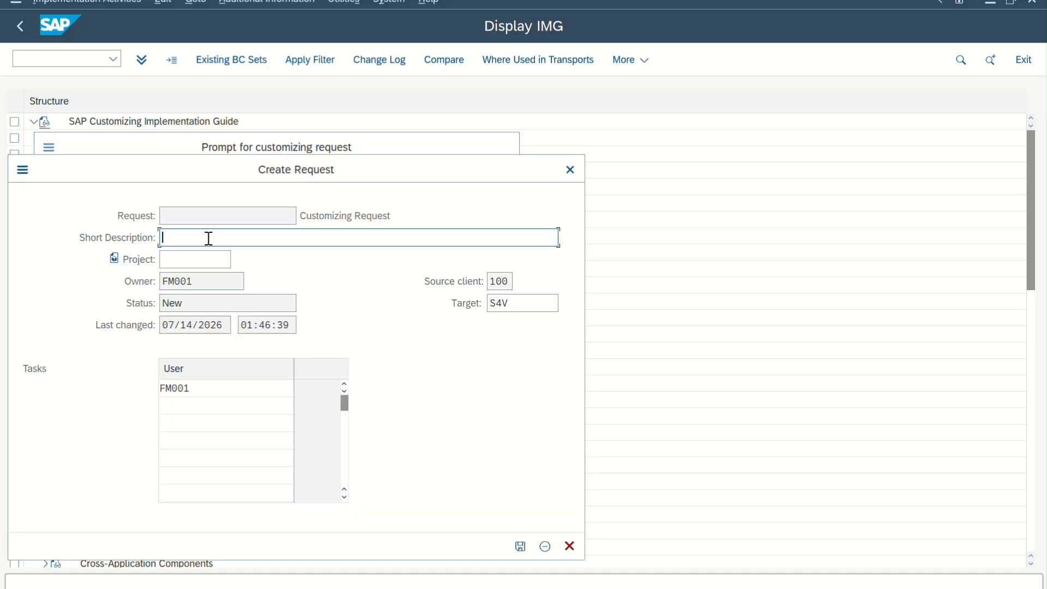
text(NEW COMPANY)
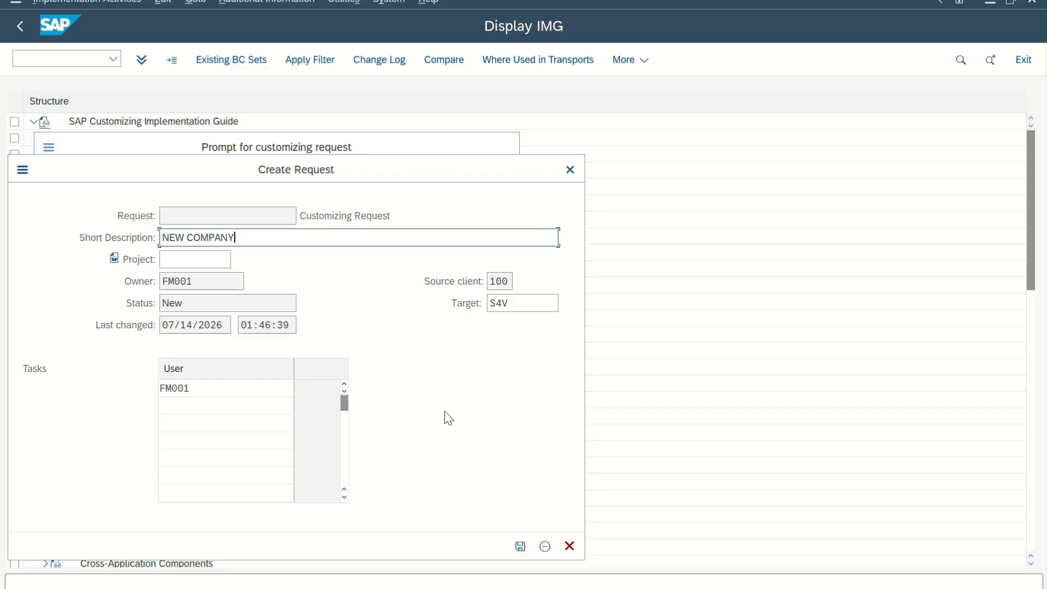
text(-1201)
click(520, 547)
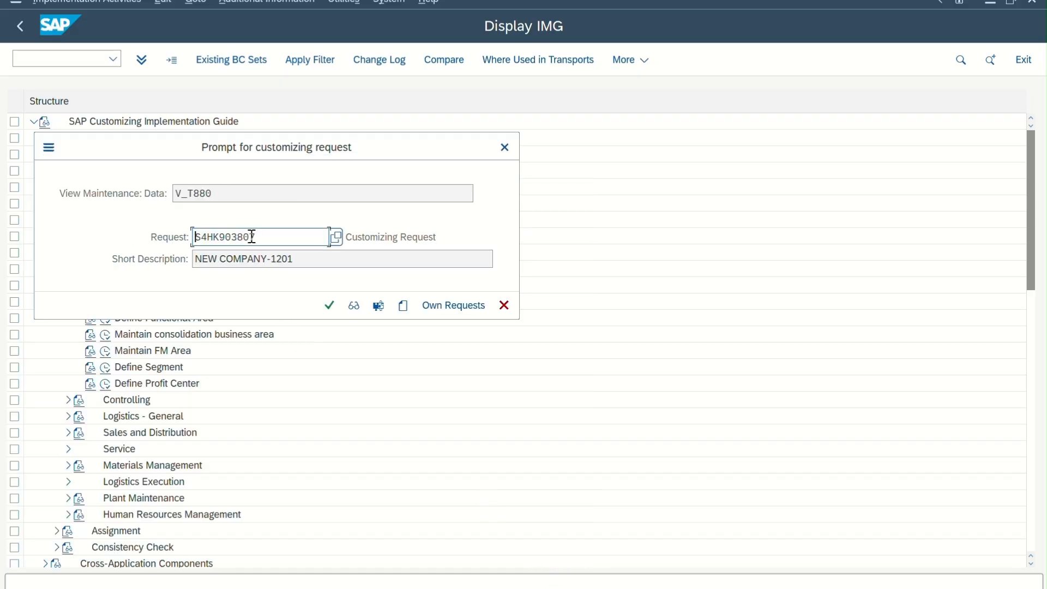
double_click(251, 236)
click(333, 313)
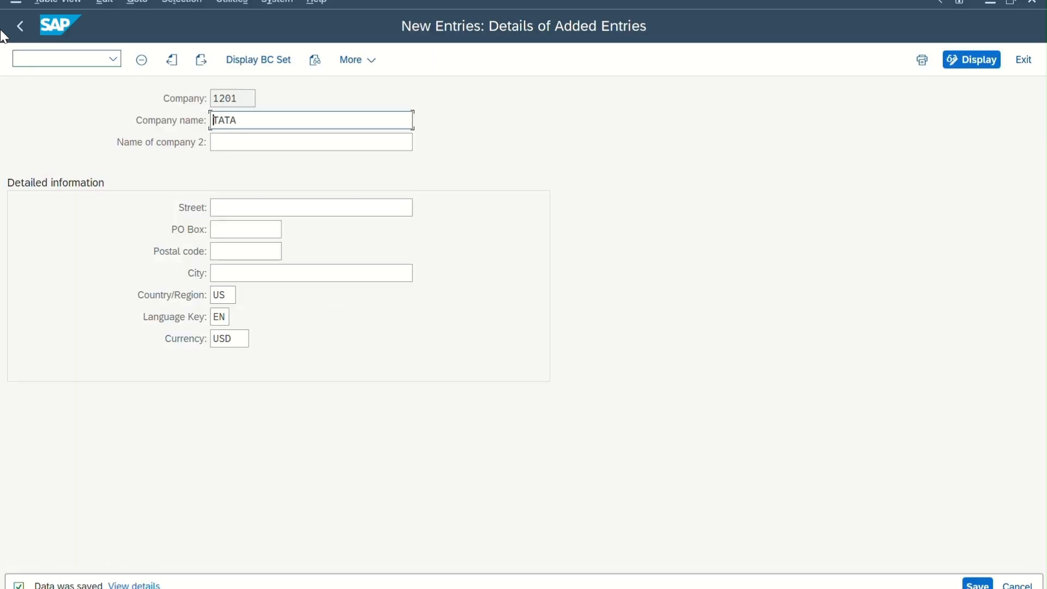
click(21, 28)
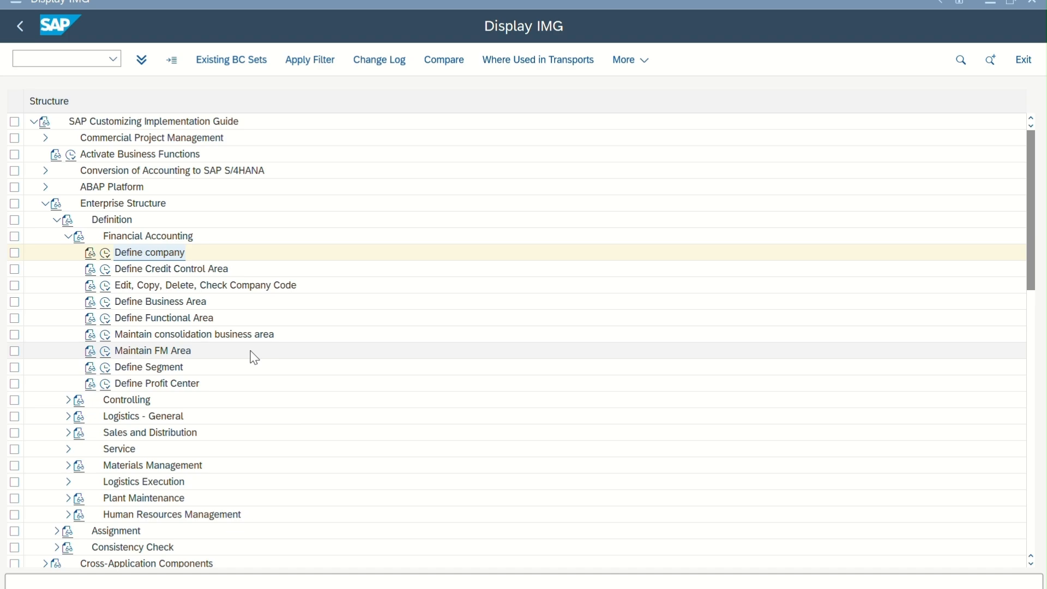
Look at the existing company codes in the Edit Company Code Data activity and return to the activity selection.
click(106, 286)
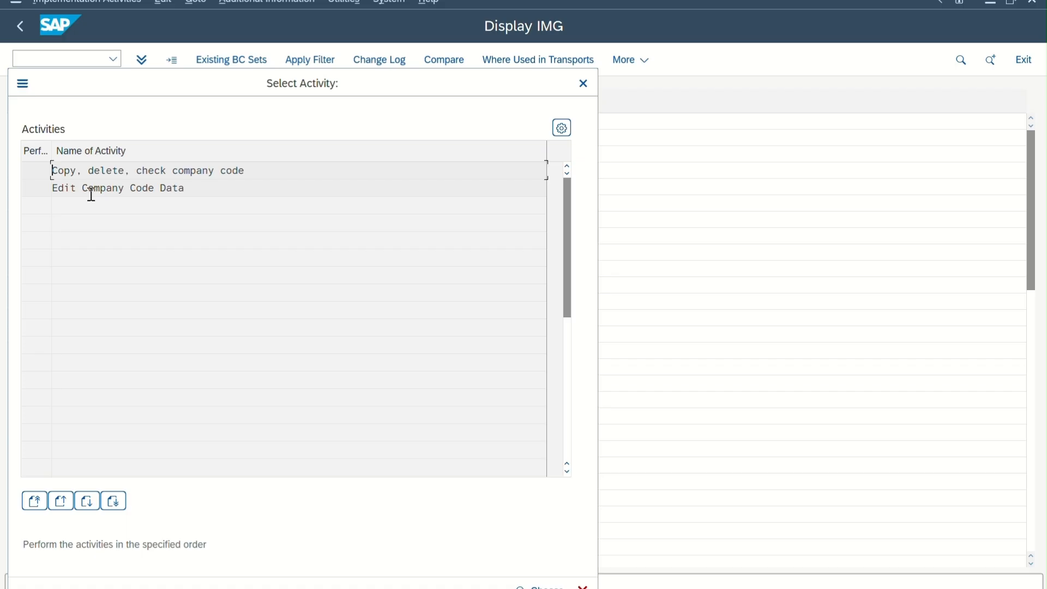
double_click(151, 189)
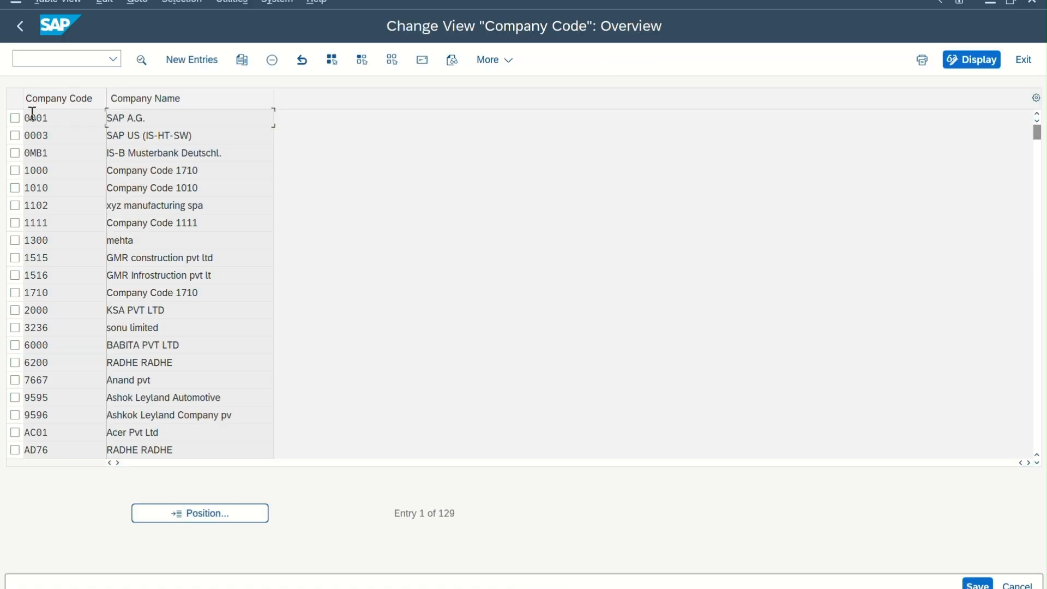
click(19, 35)
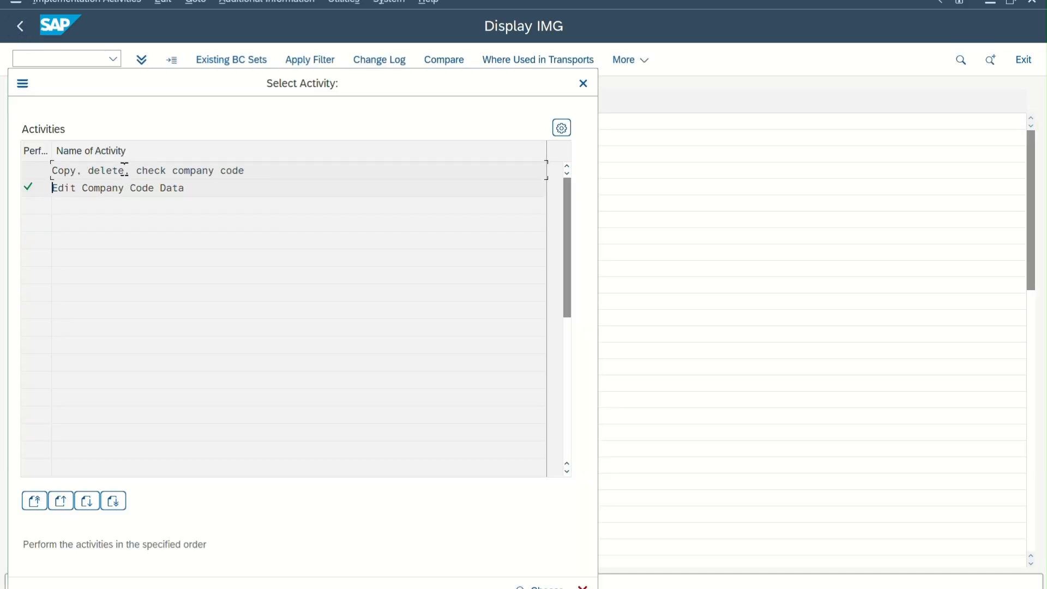
Copy company code 1710 to company code 1201 in the Copy, delete, check company code activity.
double_click(125, 170)
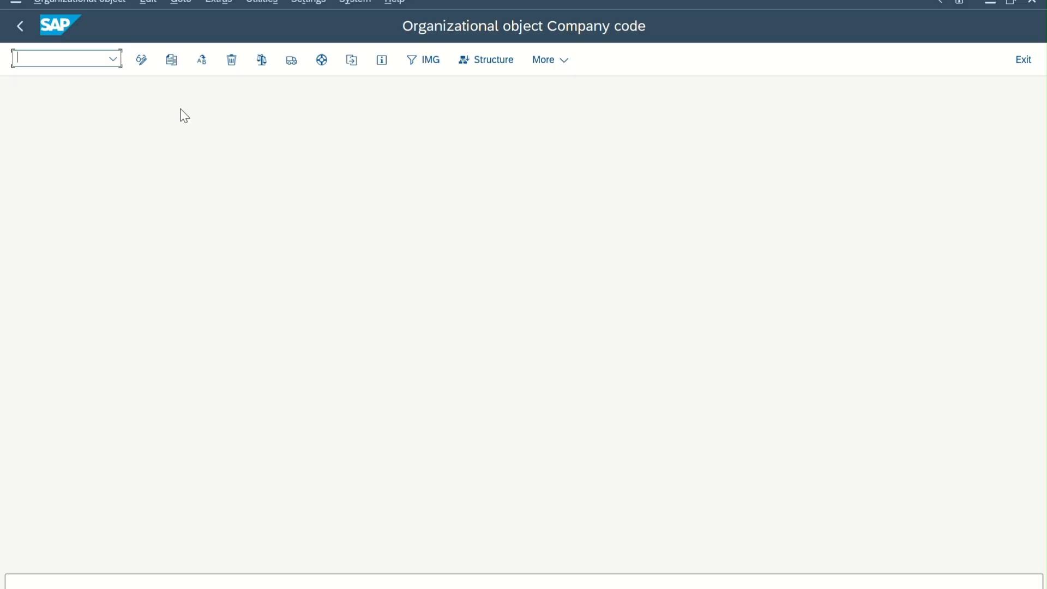
click(172, 60)
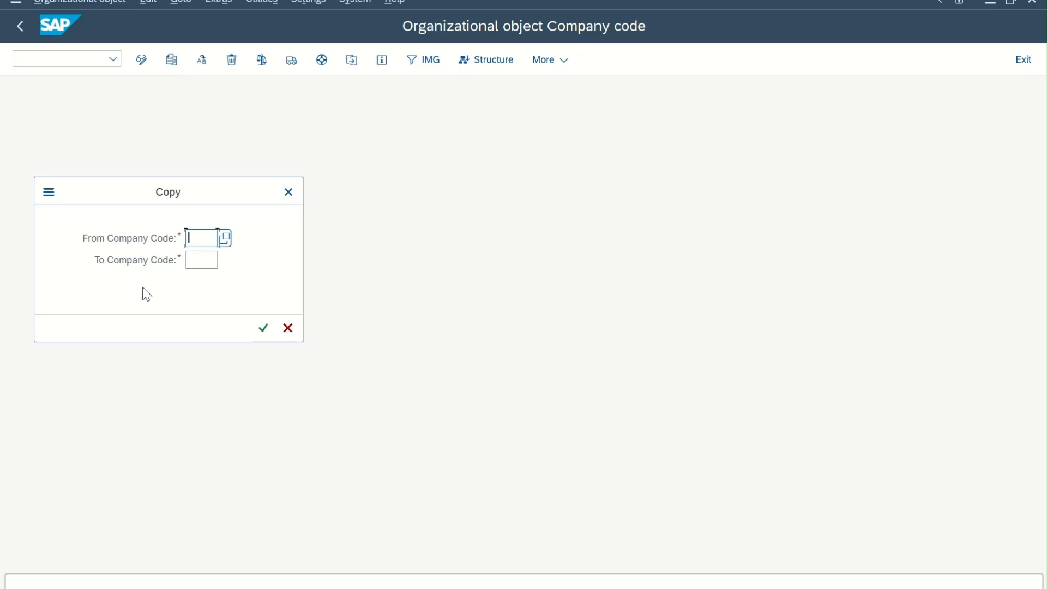
text(171)
click(207, 258)
click(200, 260)
text(1201)
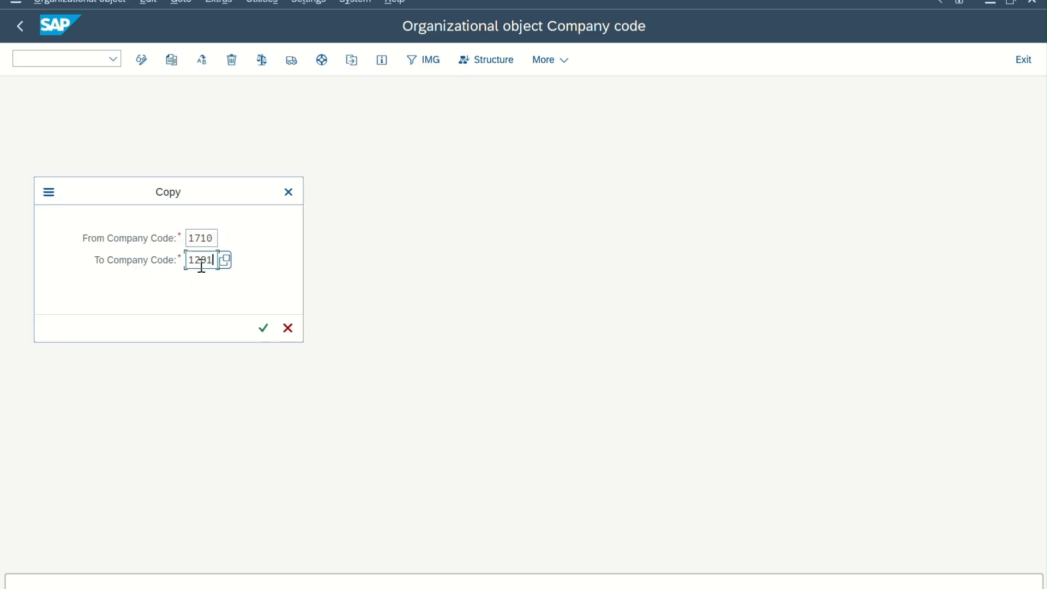
key(Return)
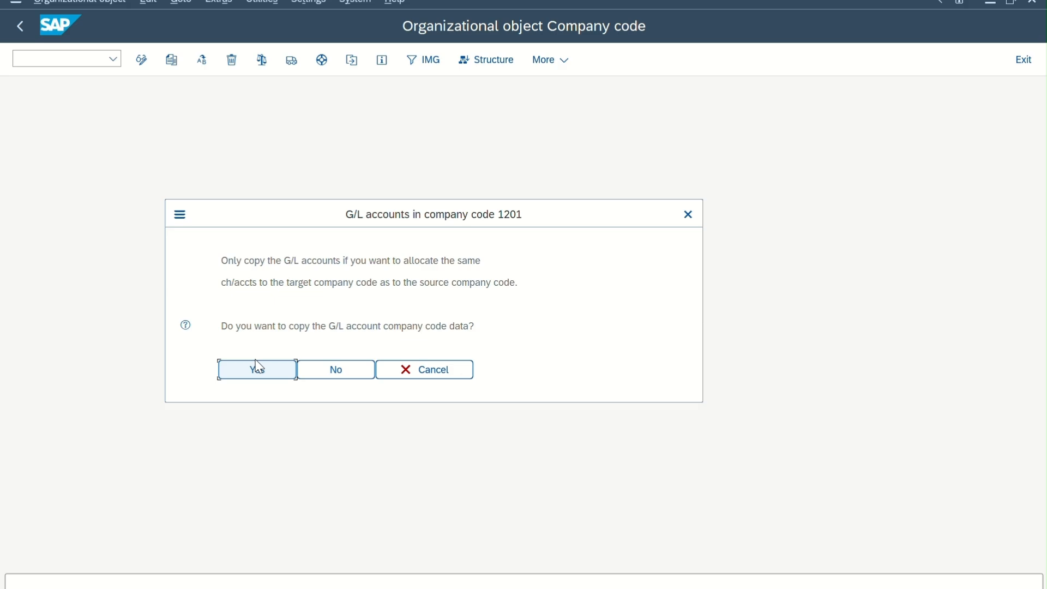
Copy the G/L account company code data and the controlling area assignment to 1201, without allocating a different local currency.
click(260, 377)
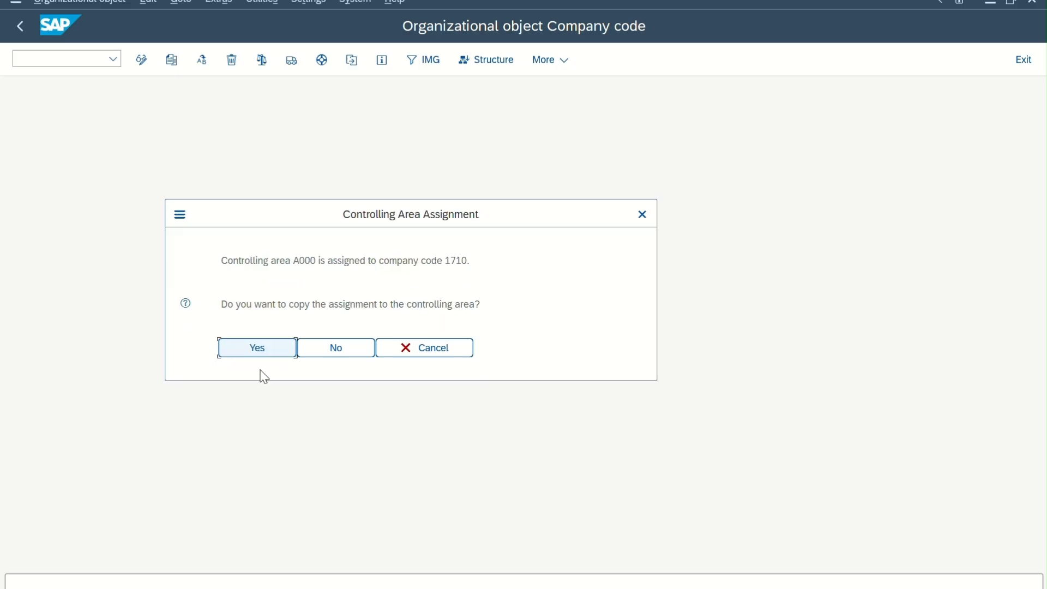
click(264, 353)
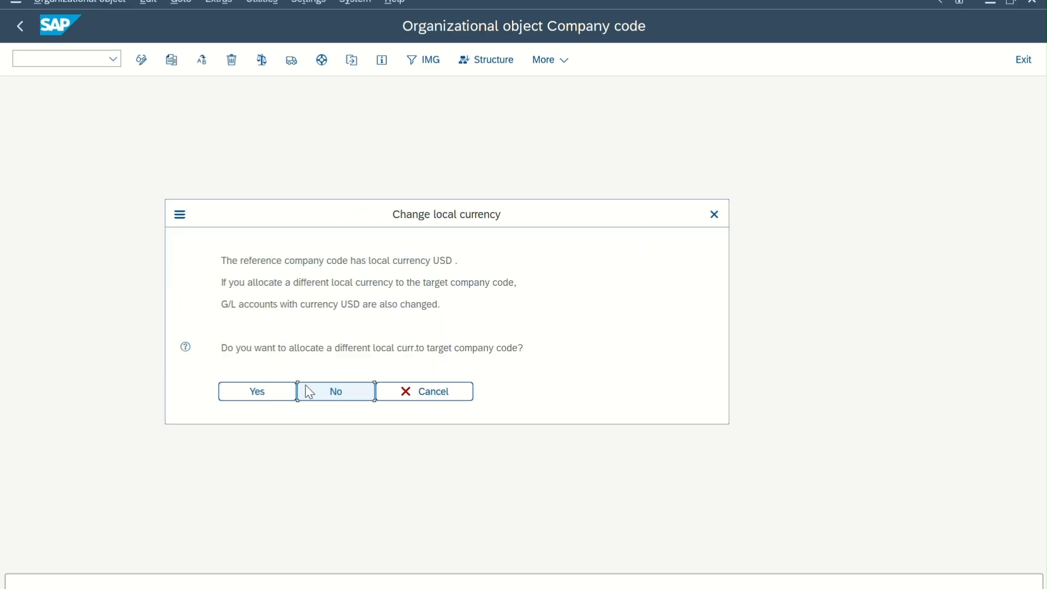
click(313, 399)
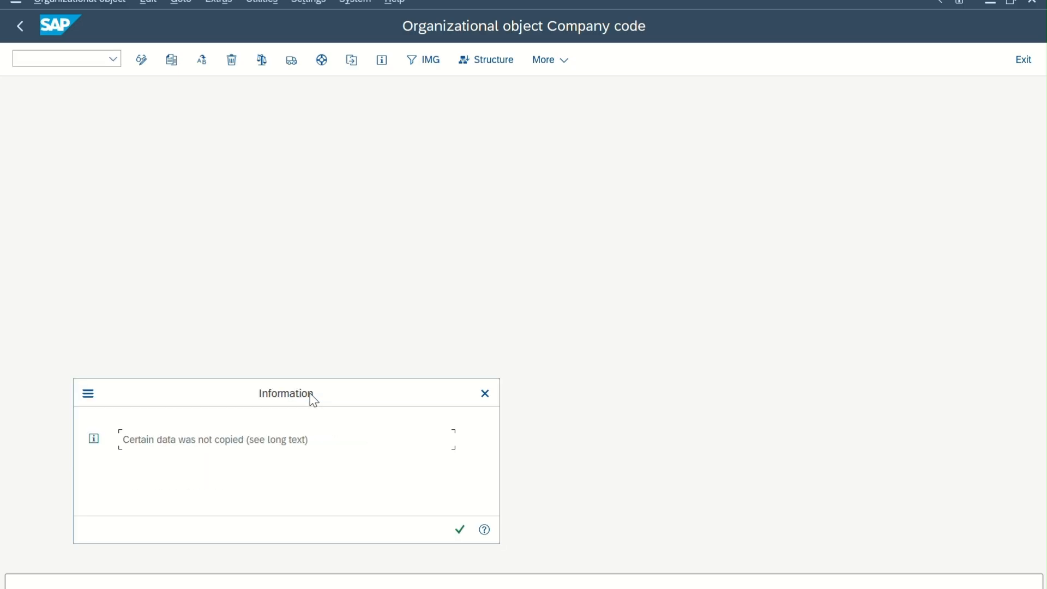
Acknowledge the copy information messages and the transport note, and agree to transport the number ranges.
click(459, 529)
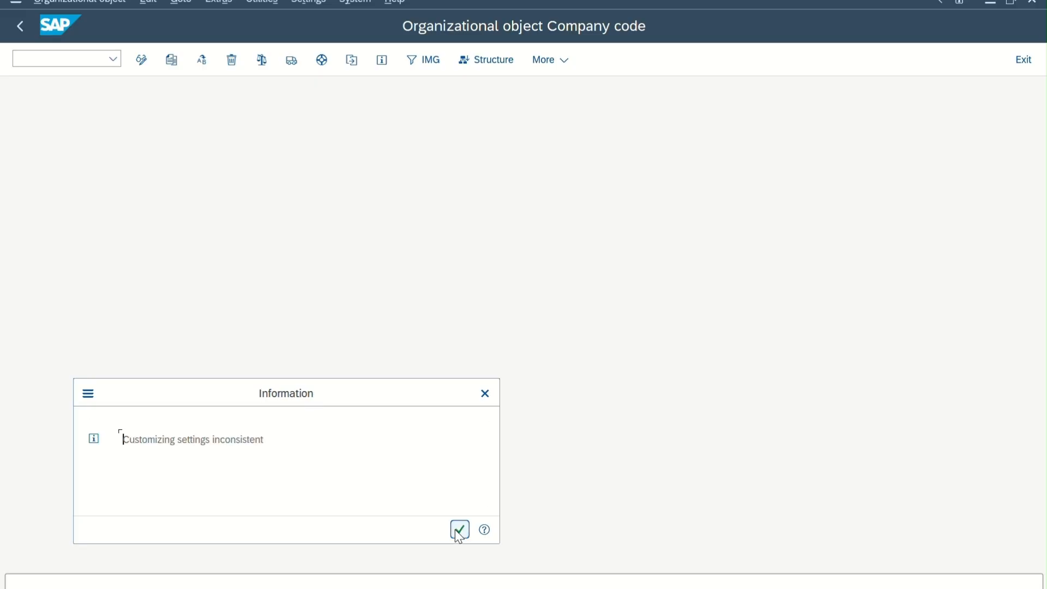
click(458, 532)
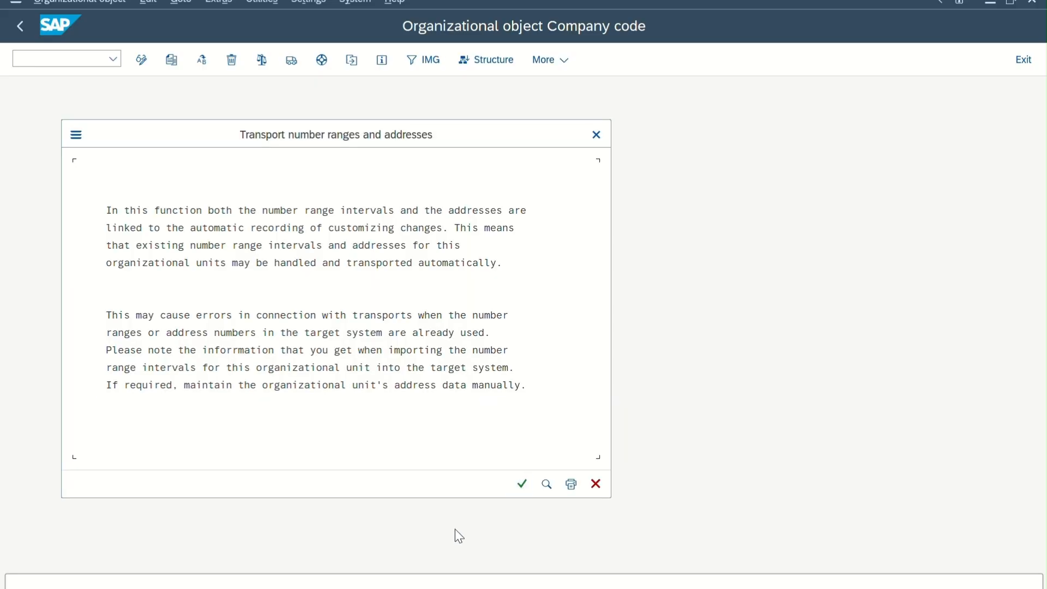
click(515, 485)
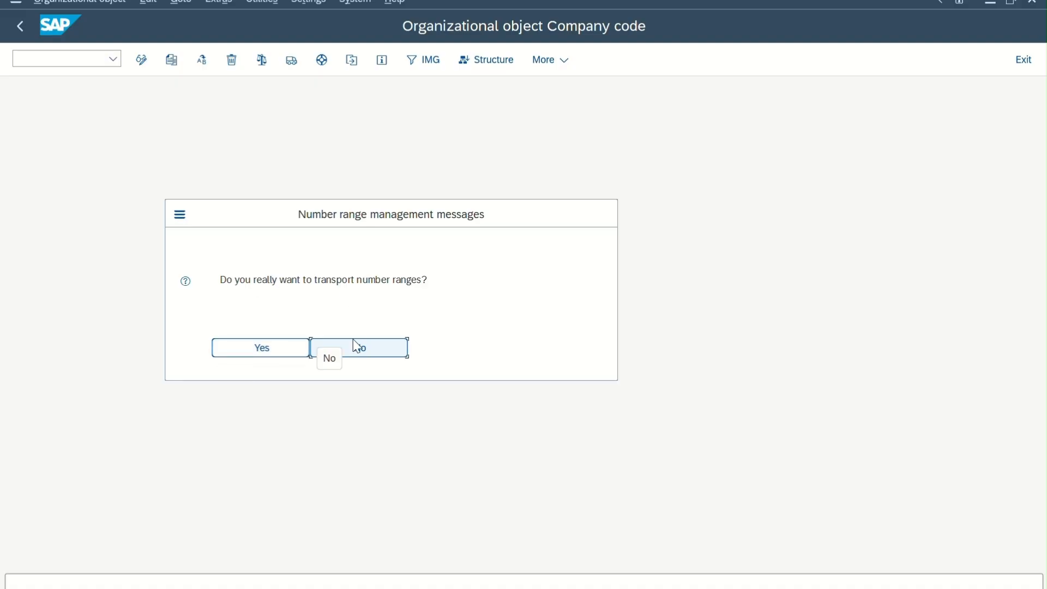
click(254, 348)
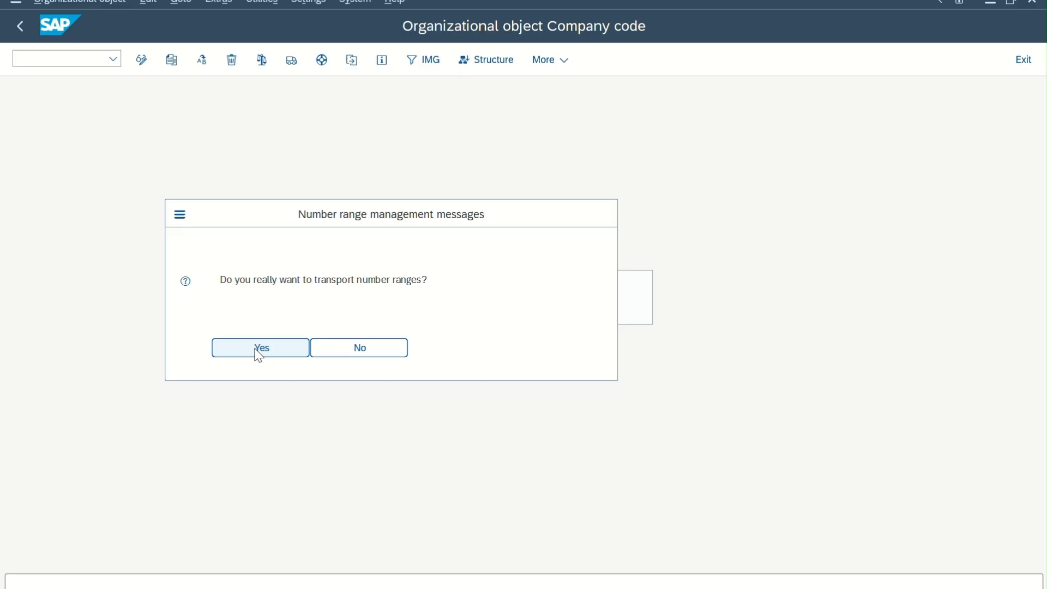
Confirm transporting the number range intervals and record them in the customizing request NEW COMPANY-1201.
click(460, 552)
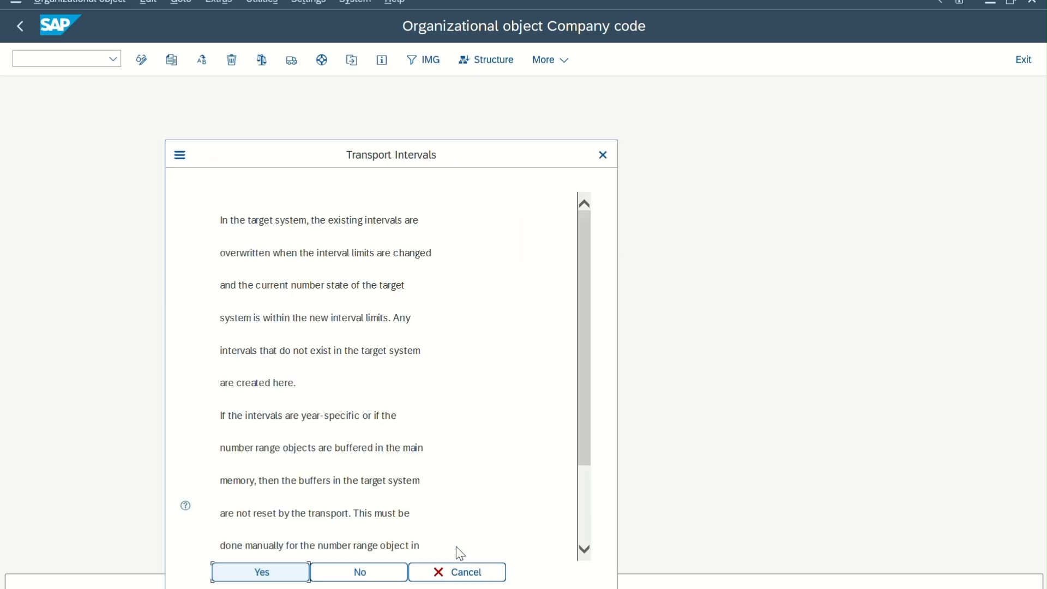
key(Return)
key(Return)
key(Return)
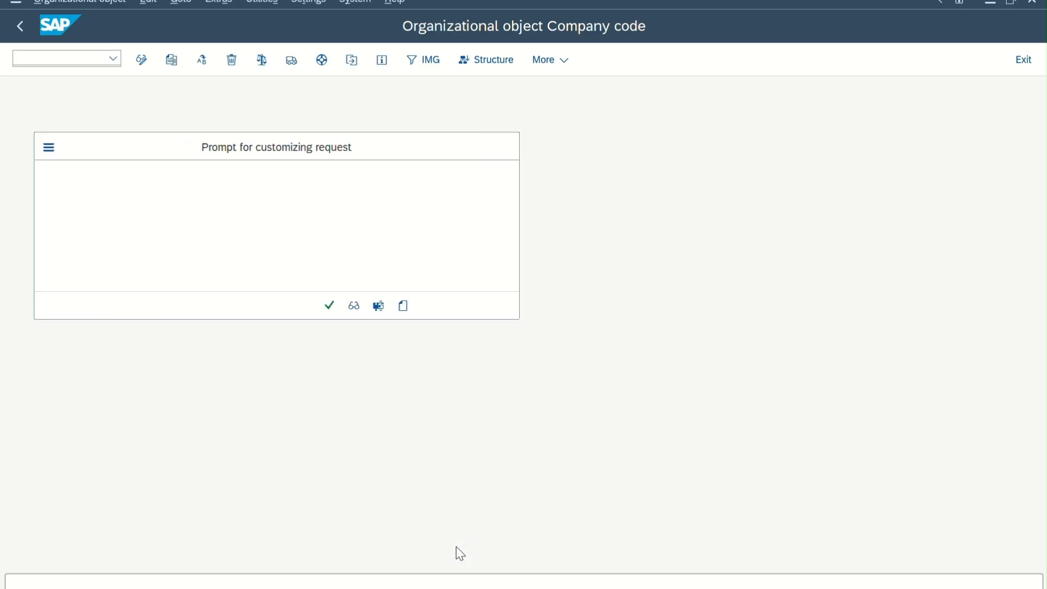
key(Return)
key(Return)
key(Return)
key(Return)
key(Return)
key(Return)
key(Return)
key(Return)
key(Return)
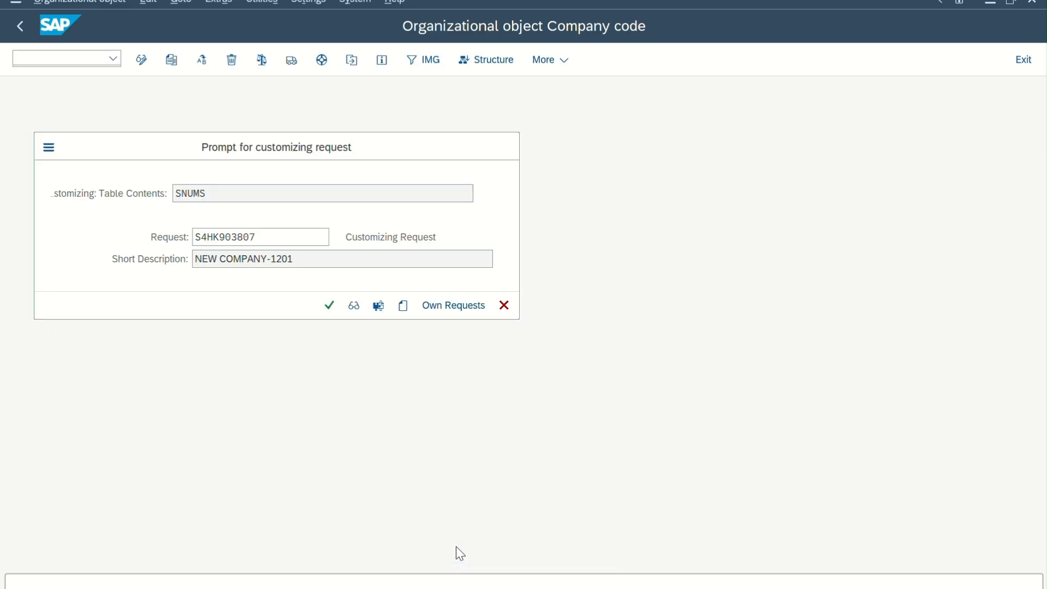
key(Return)
key(Return)
key(Return)
key(Return)
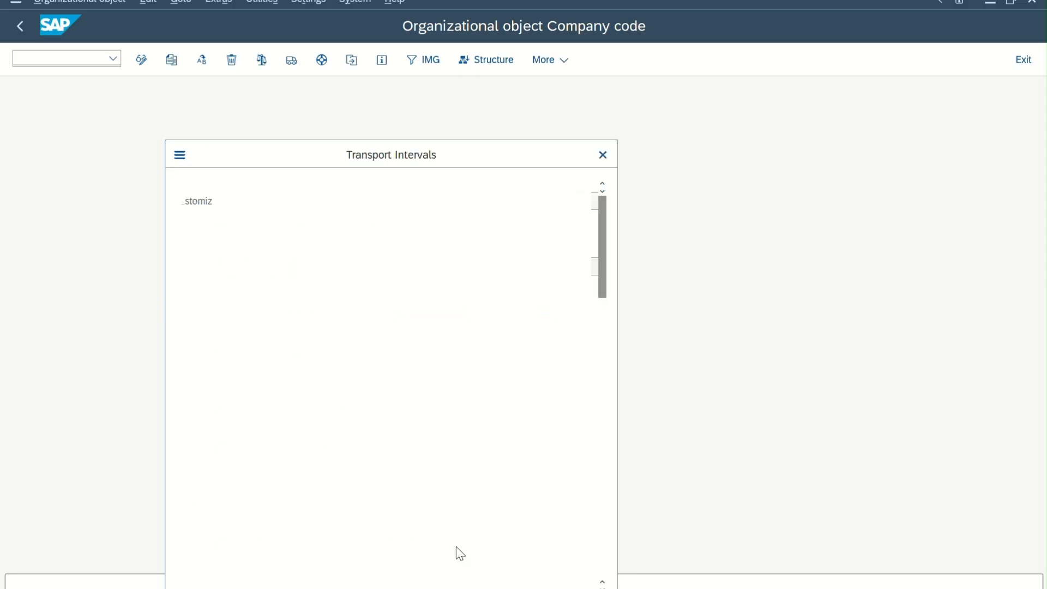
key(Return)
key(Return)
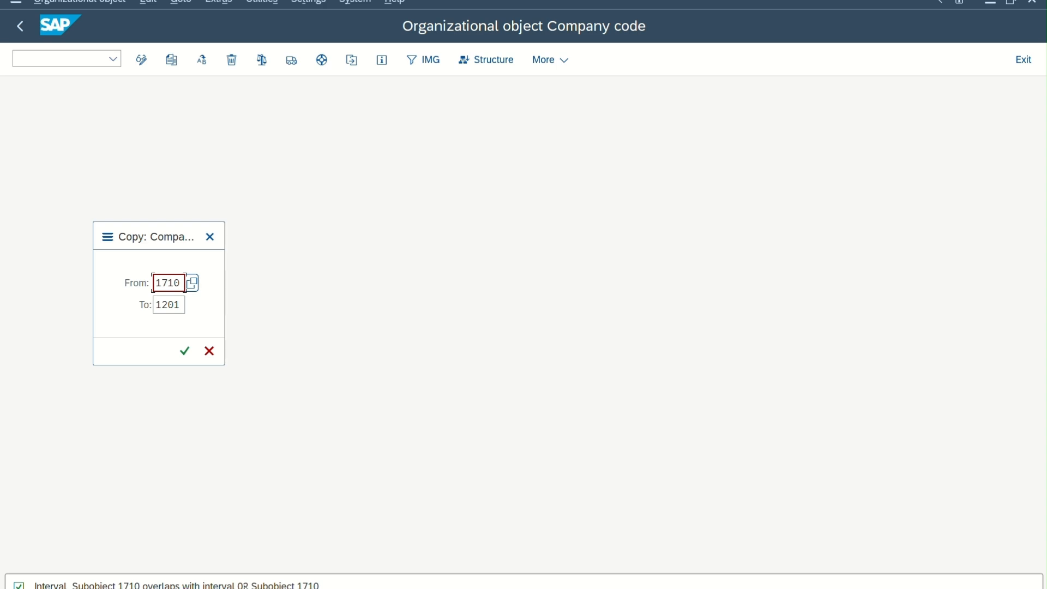
Cancel the repeated company code copy dialogs and continue copying the intervals for number range objects FIAA-BELNR and FIOTP.
click(211, 344)
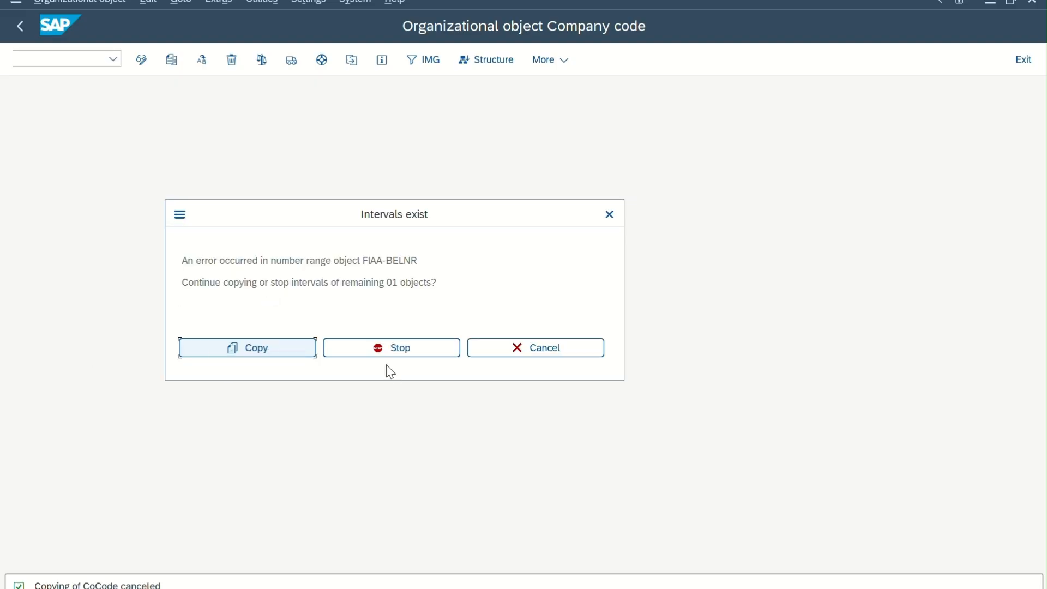
click(296, 355)
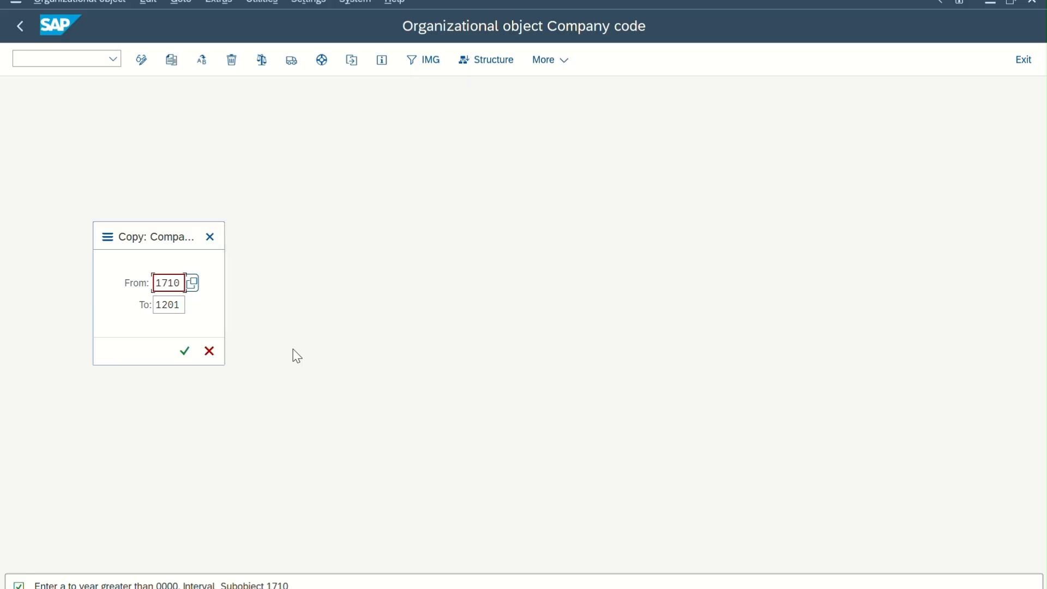
click(209, 351)
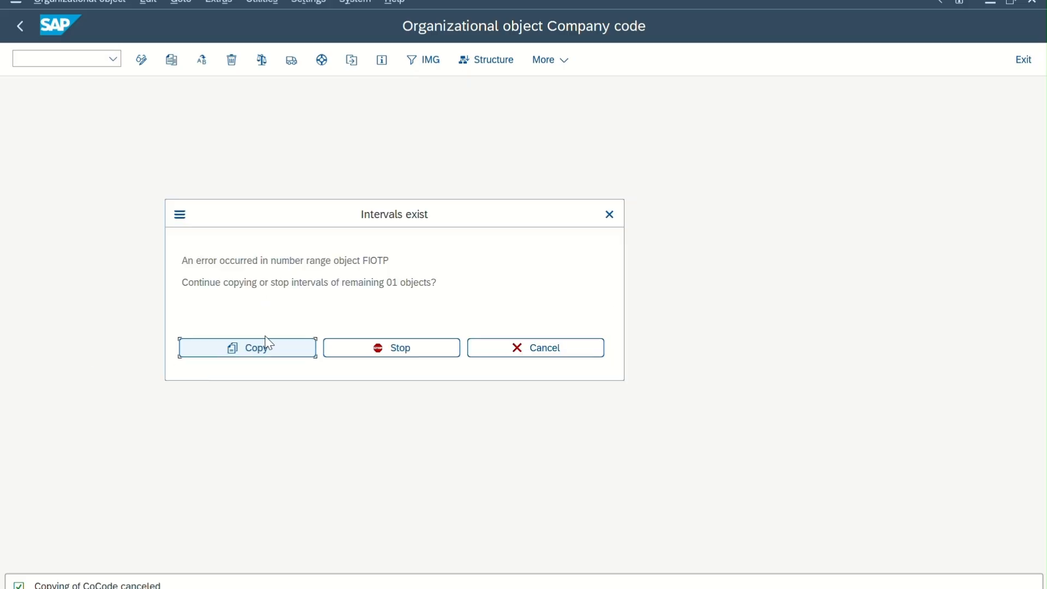
click(269, 352)
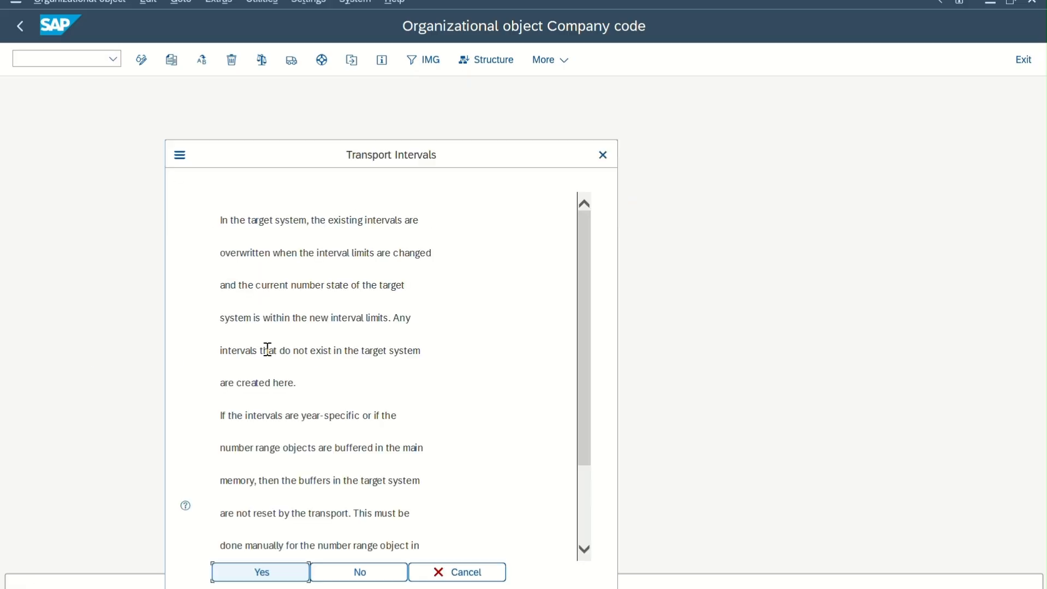
Accept all remaining interval transports and record each in request NEW COMPANY-1201 until the company code copy is completed.
click(269, 573)
key(Return)
click(272, 577)
key(Return)
click(273, 577)
key(Return)
click(273, 577)
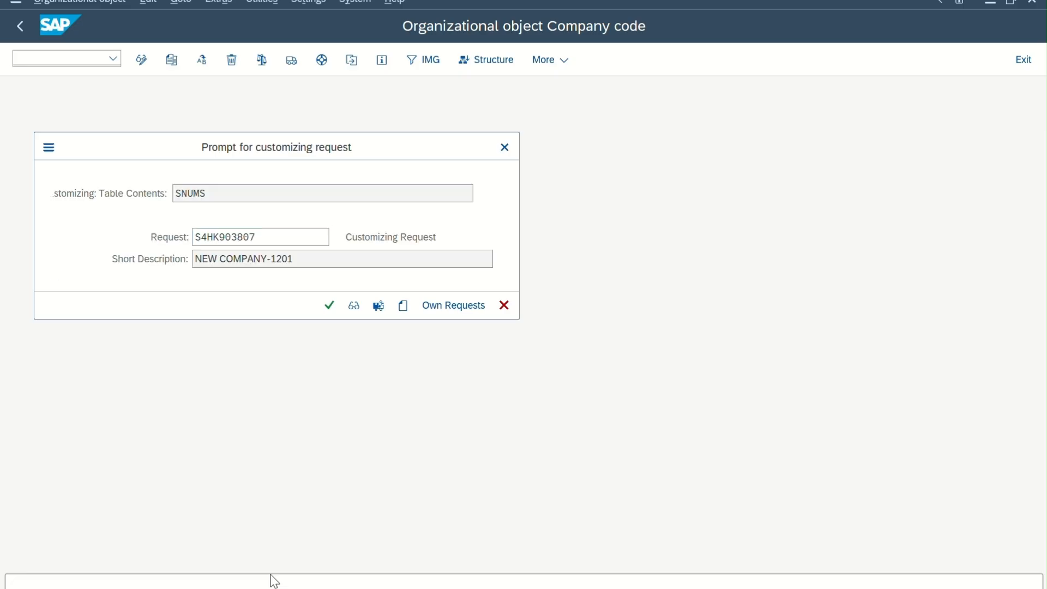
key(Return)
click(273, 577)
key(Return)
click(273, 577)
key(Return)
click(272, 577)
key(Return)
click(272, 577)
key(Return)
click(273, 577)
key(Return)
click(272, 577)
key(Return)
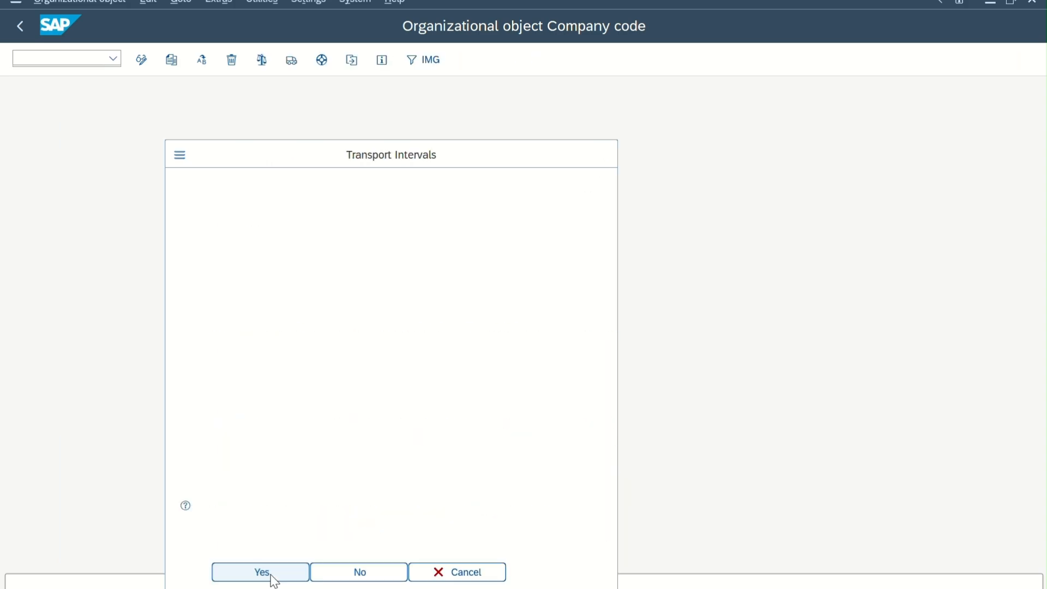
click(272, 577)
key(Return)
click(272, 577)
key(Return)
click(274, 578)
key(Return)
click(261, 571)
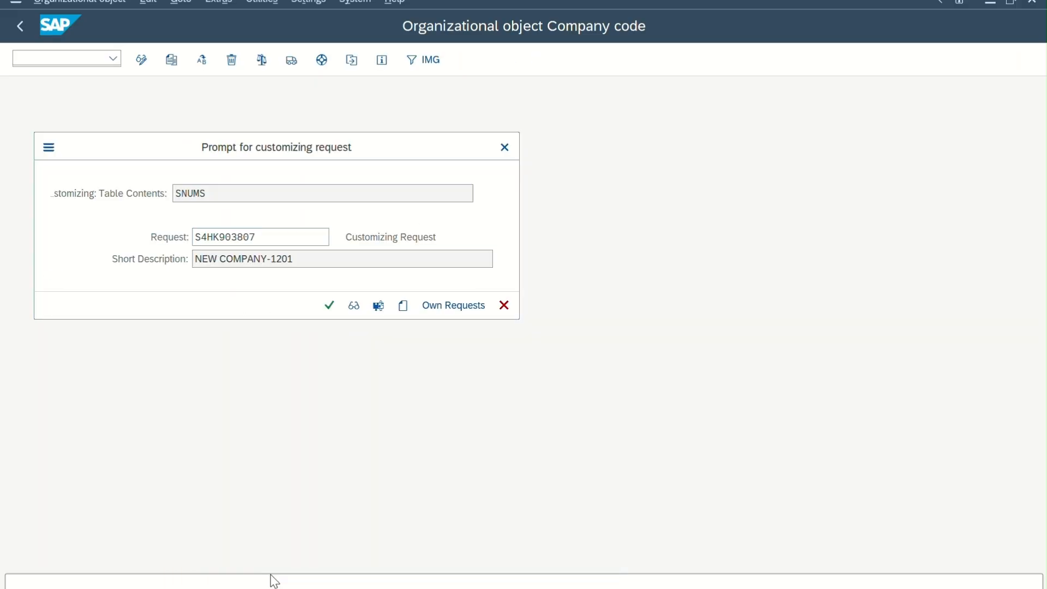
key(Return)
click(274, 578)
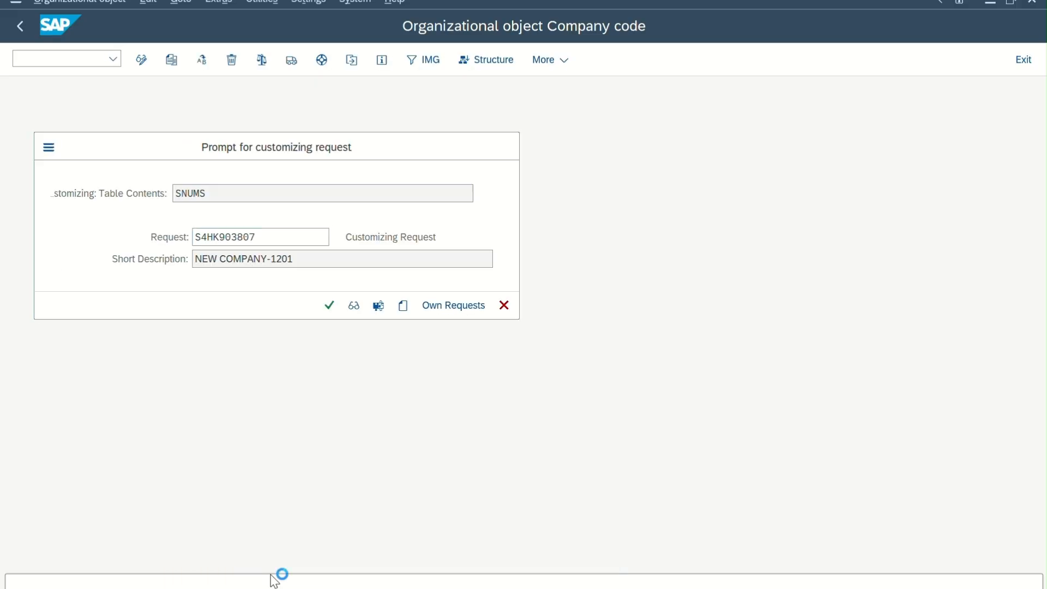
key(Return)
key(Return)
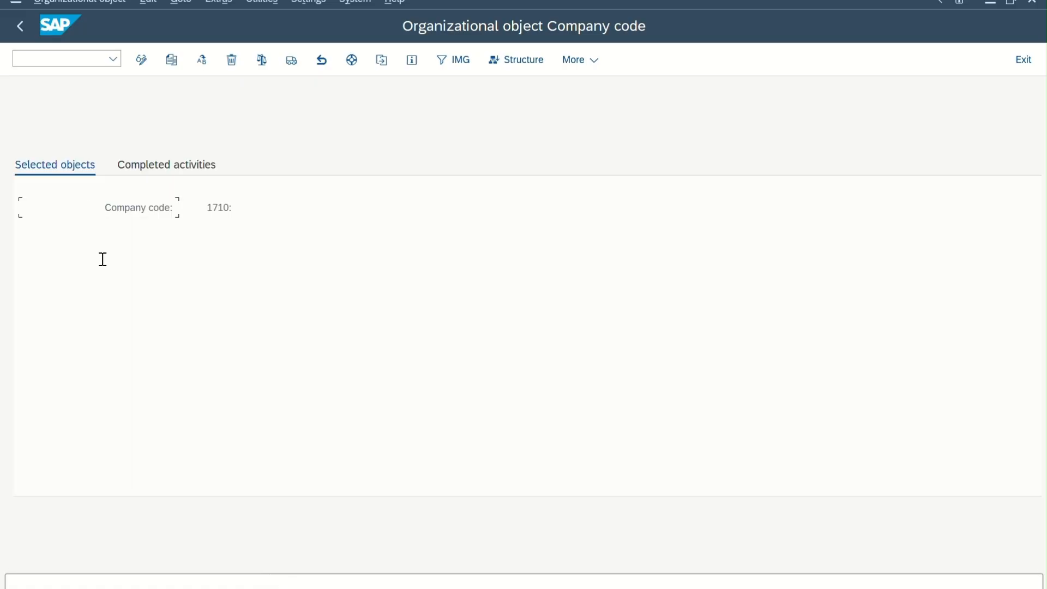
Review the completed activities of the company code copy, and open the Edit Company Code Data activity.
click(157, 174)
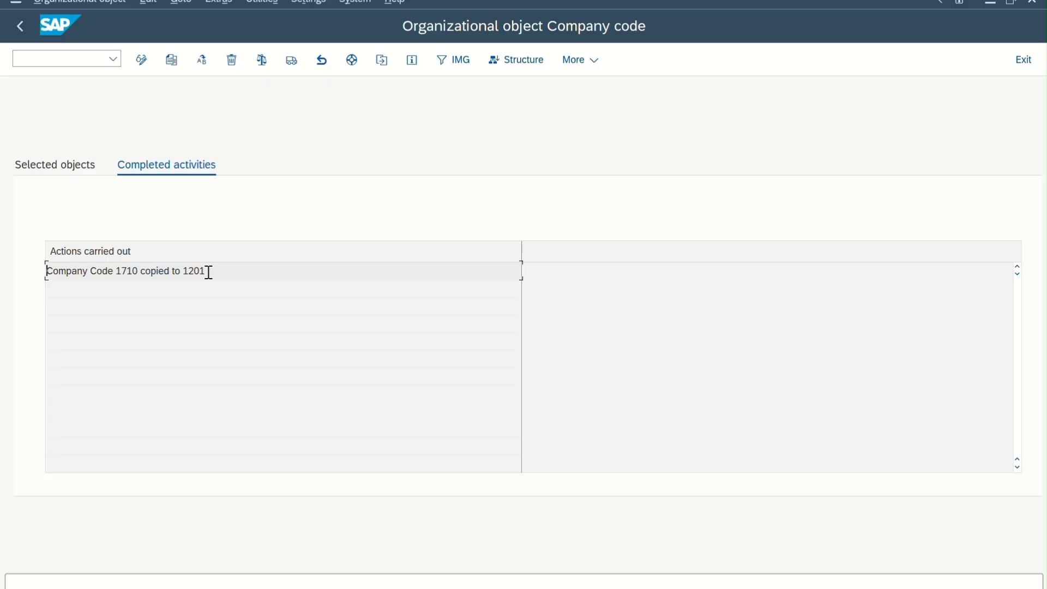
click(28, 26)
double_click(156, 188)
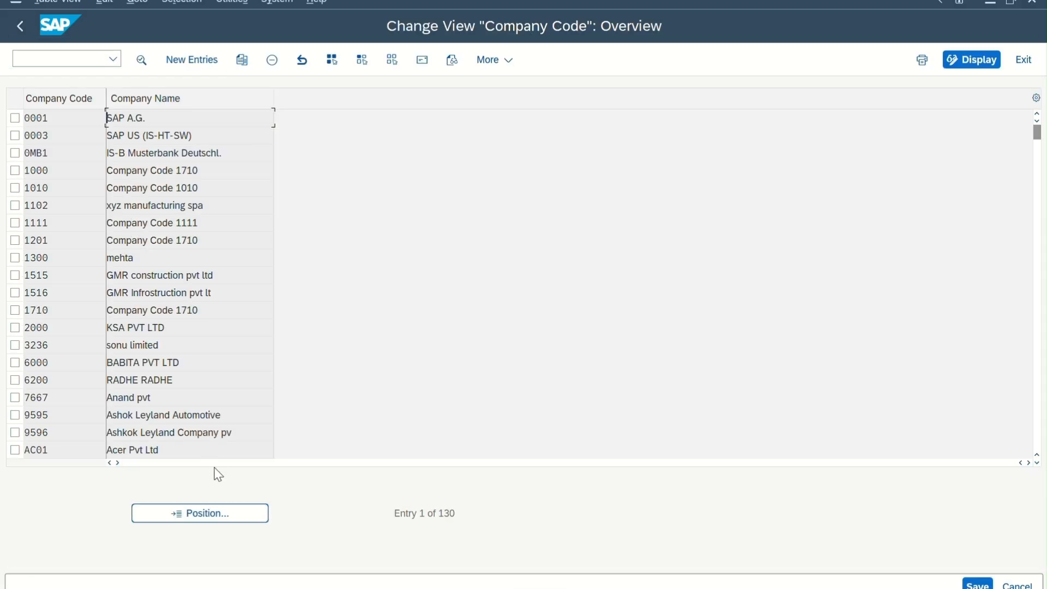
Find company code 1201 in the overview, examine its details and return to the overview.
click(212, 524)
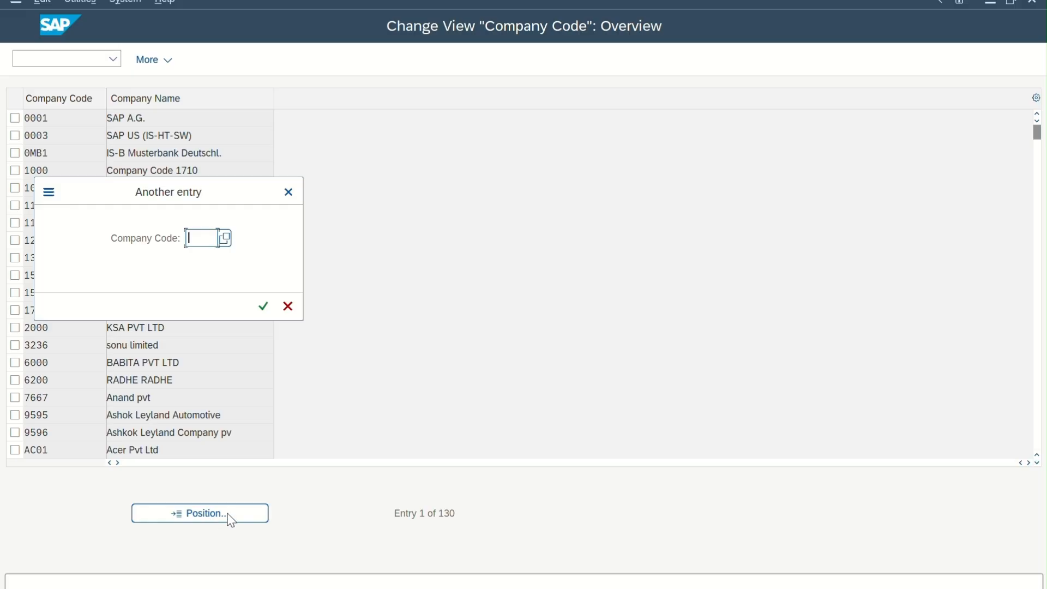
text(1201)
key(Return)
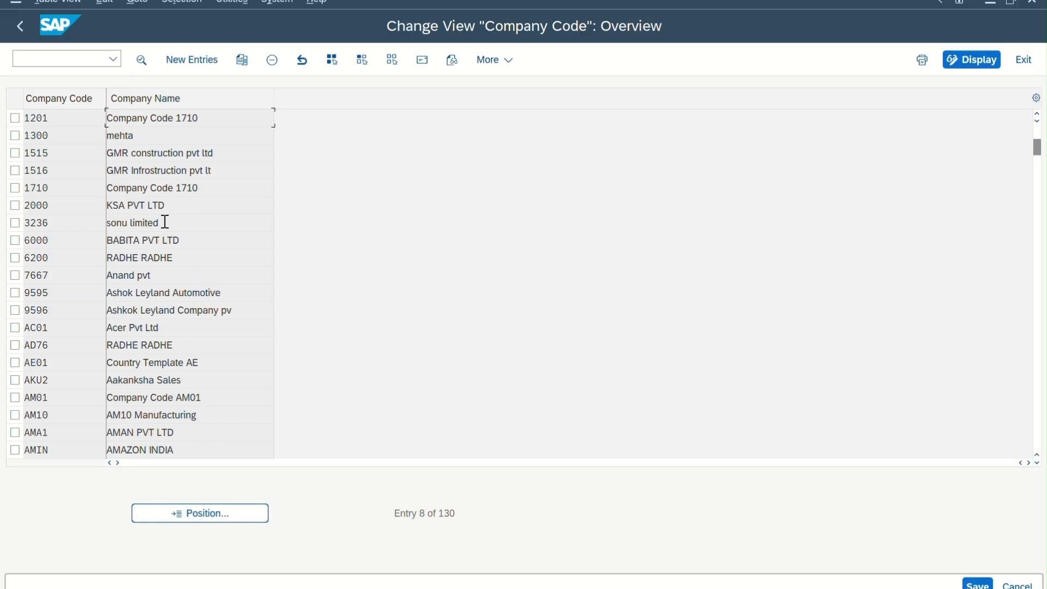
double_click(84, 121)
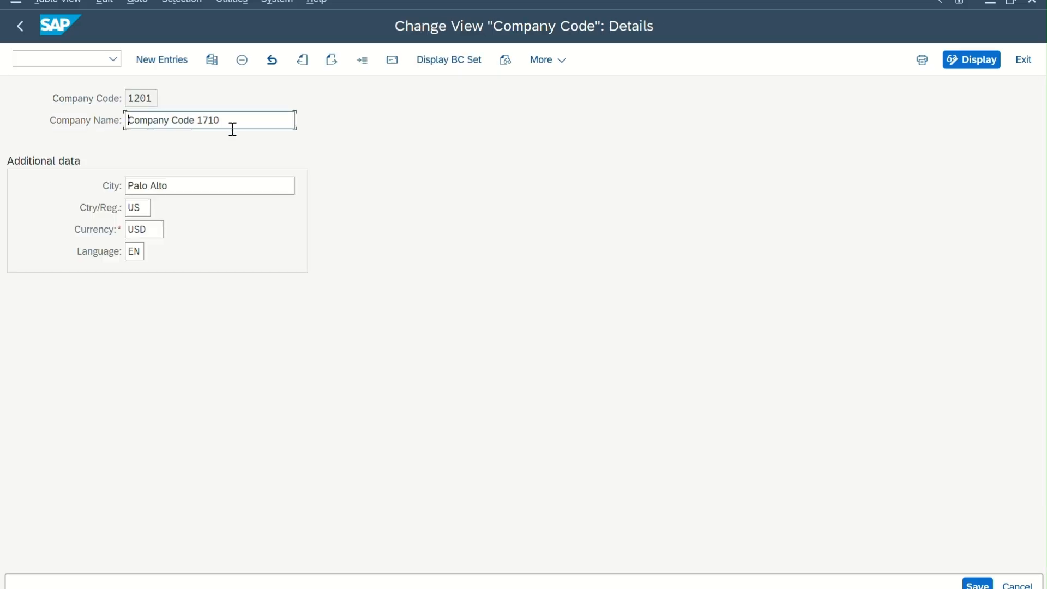
drag(243, 128, 60, 132)
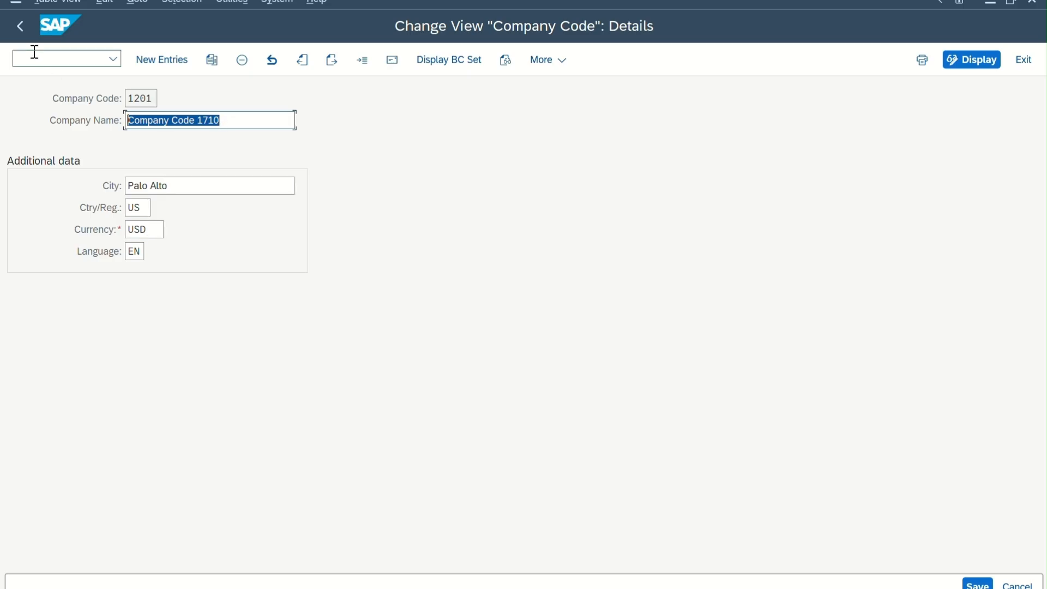
click(20, 27)
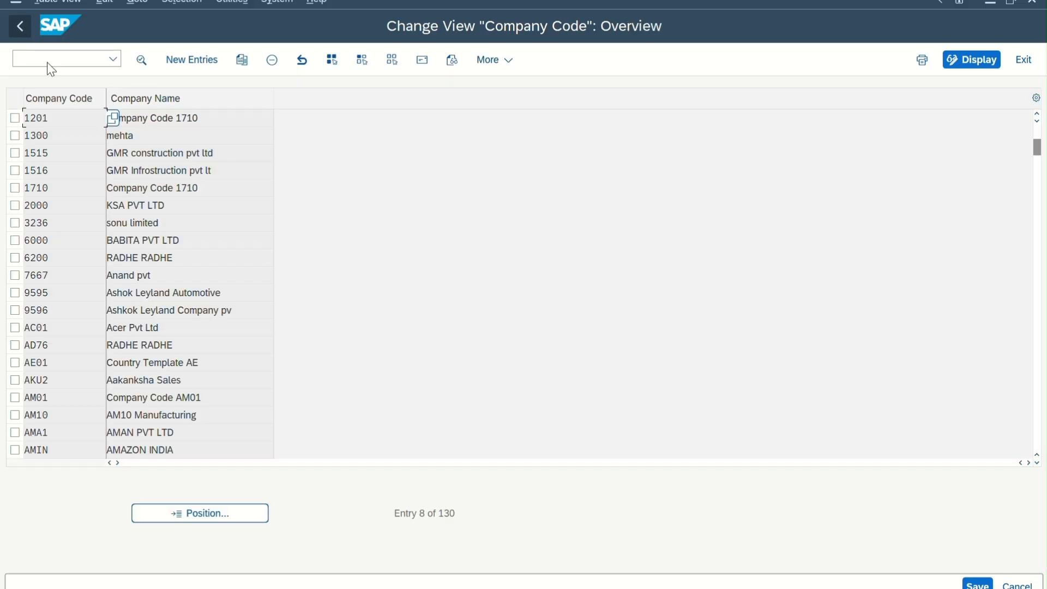
Find source company code 1710, examine its details for comparison and return to the overview.
click(212, 513)
text(1710)
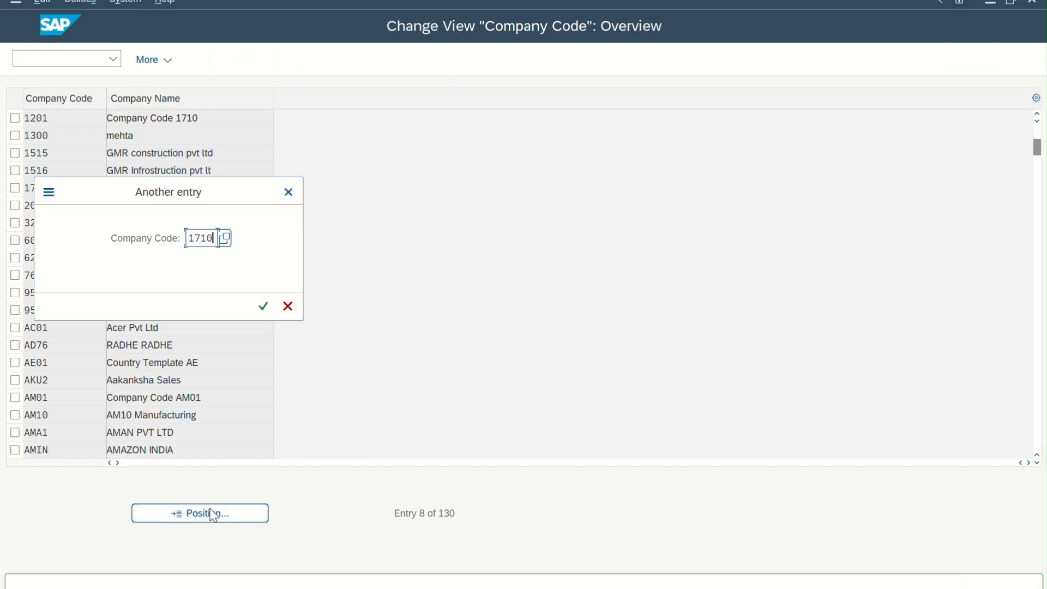
key(Return)
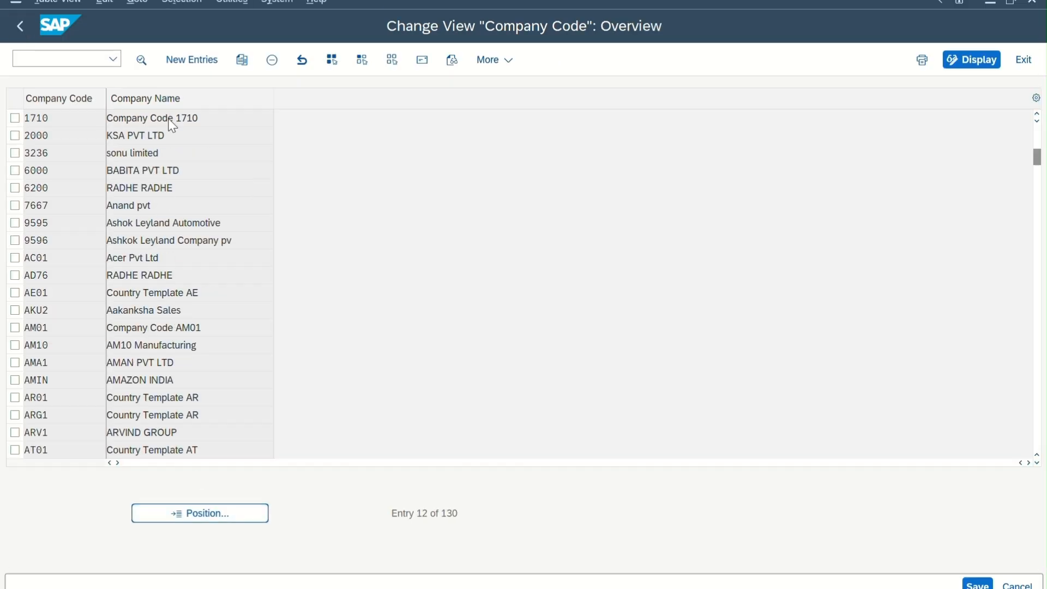
double_click(170, 119)
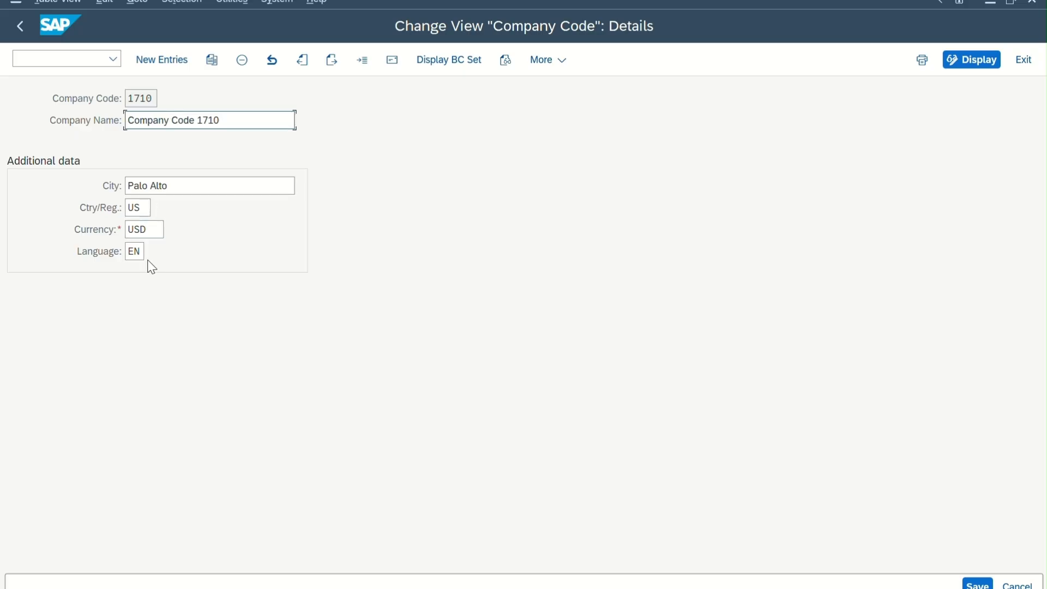
click(25, 35)
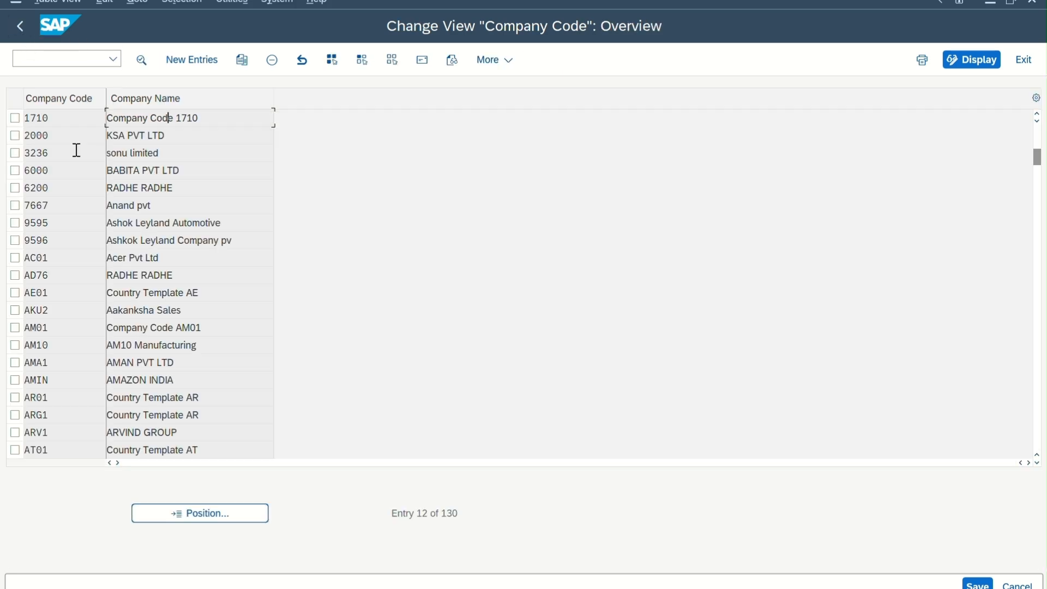
Find company code 1201 in the overview, open its details and change the company name to TATA CO. CODE.
click(207, 516)
text(1201)
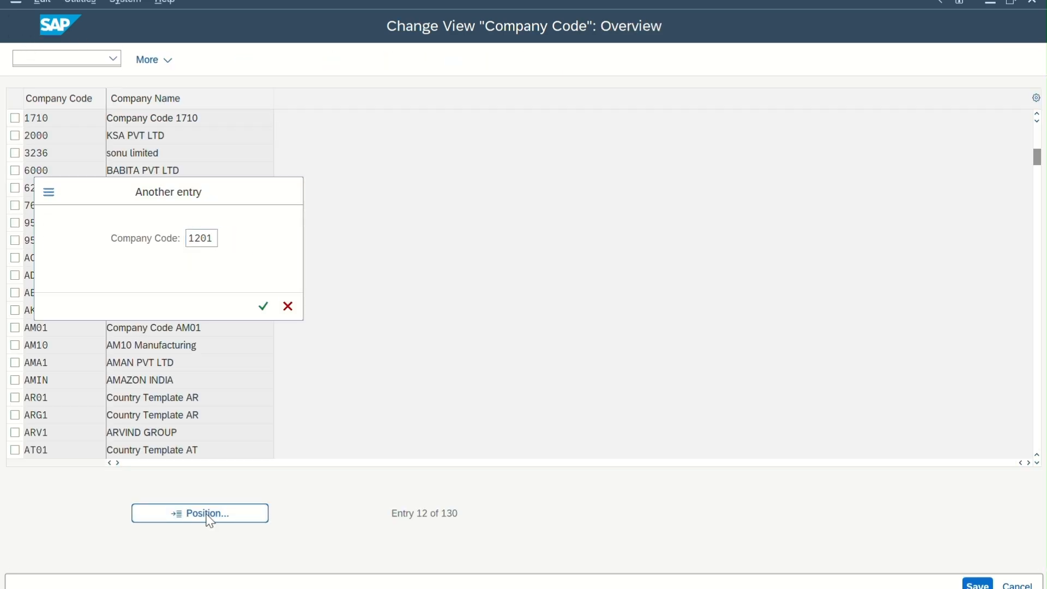
key(Return)
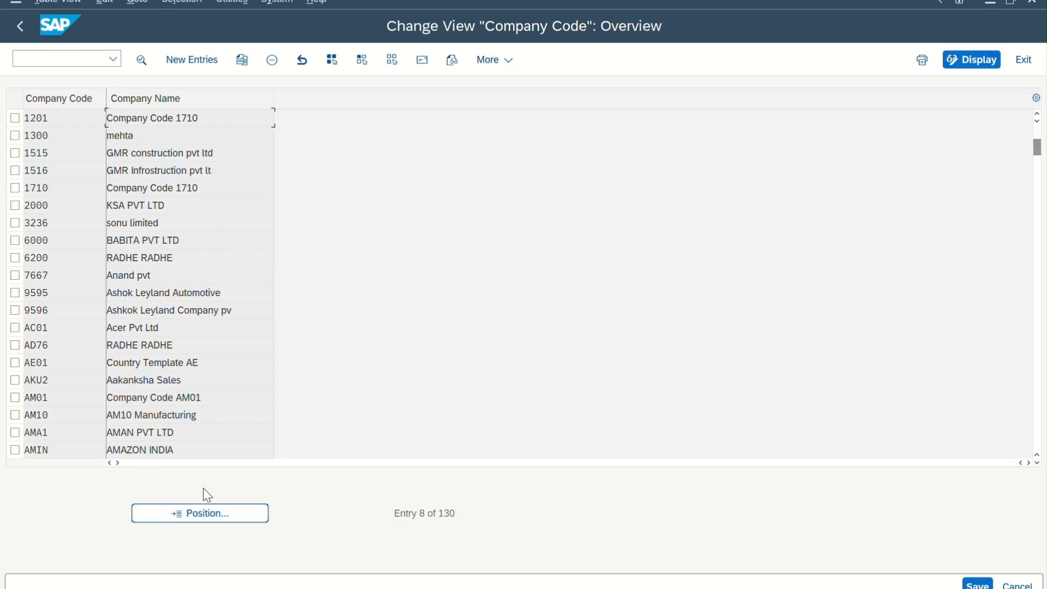
double_click(186, 123)
drag(240, 120, 72, 106)
key(BackSpace)
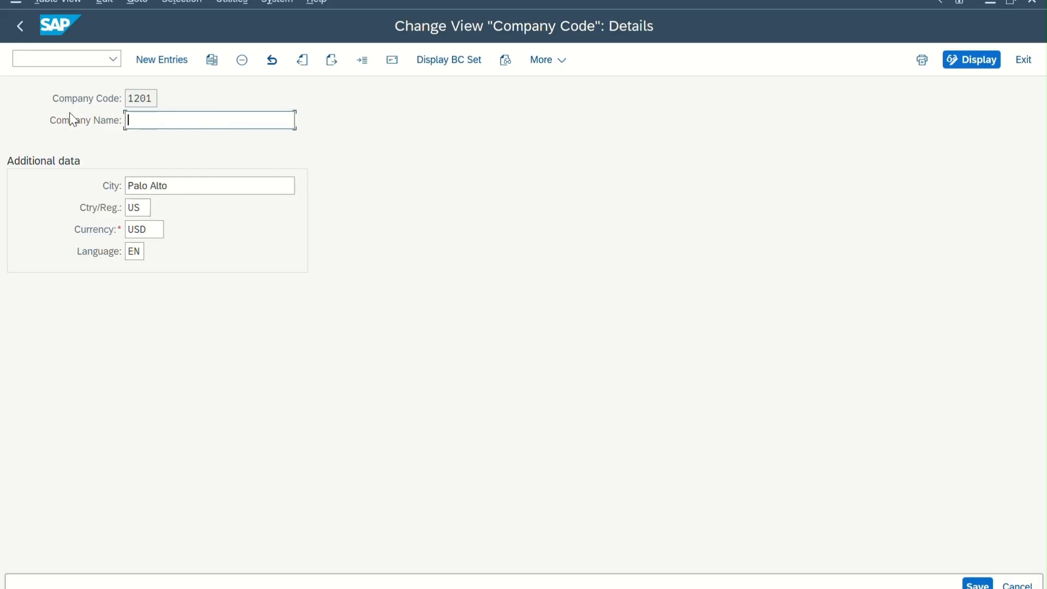
text(TATA CO. CODE)
Save the company code details in customizing request NEW COMPANY-1201, return to the overview and check the code and name of entry 1201.
click(193, 186)
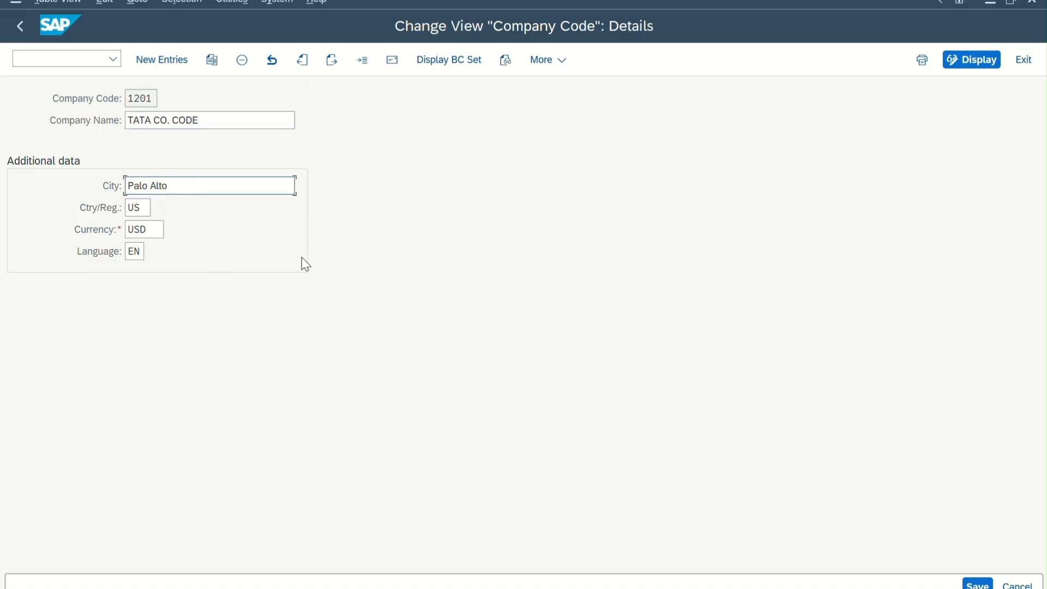
key(shift+Tab)
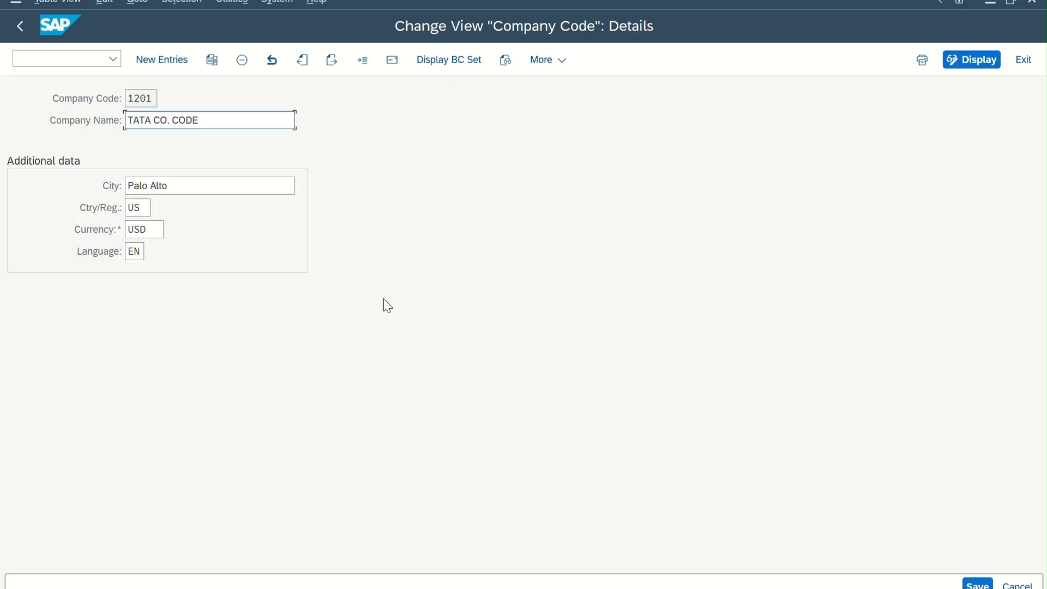
click(976, 584)
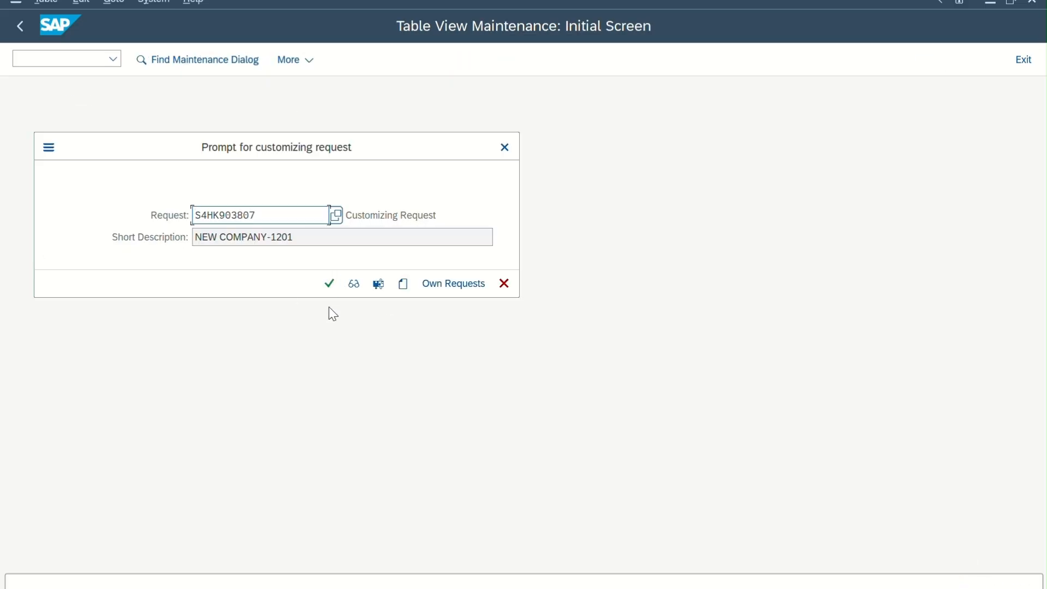
click(329, 284)
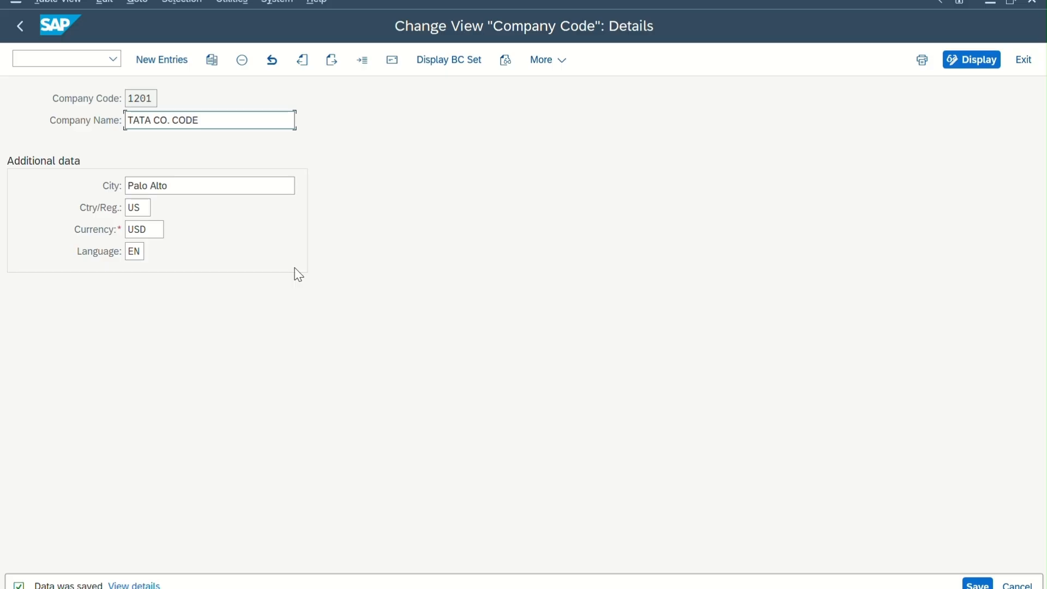
click(20, 32)
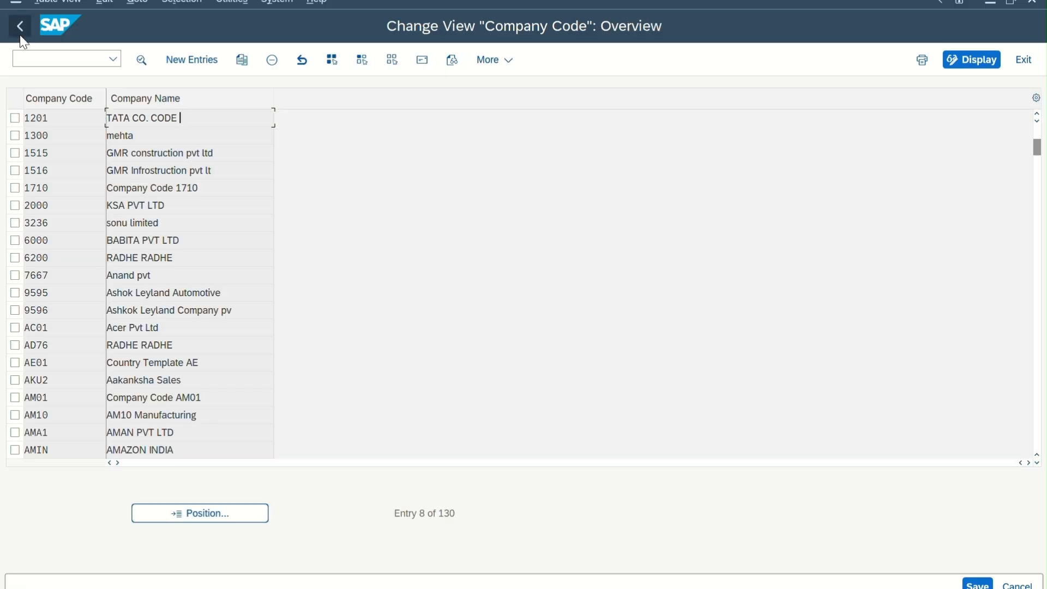
drag(60, 116, 2, 126)
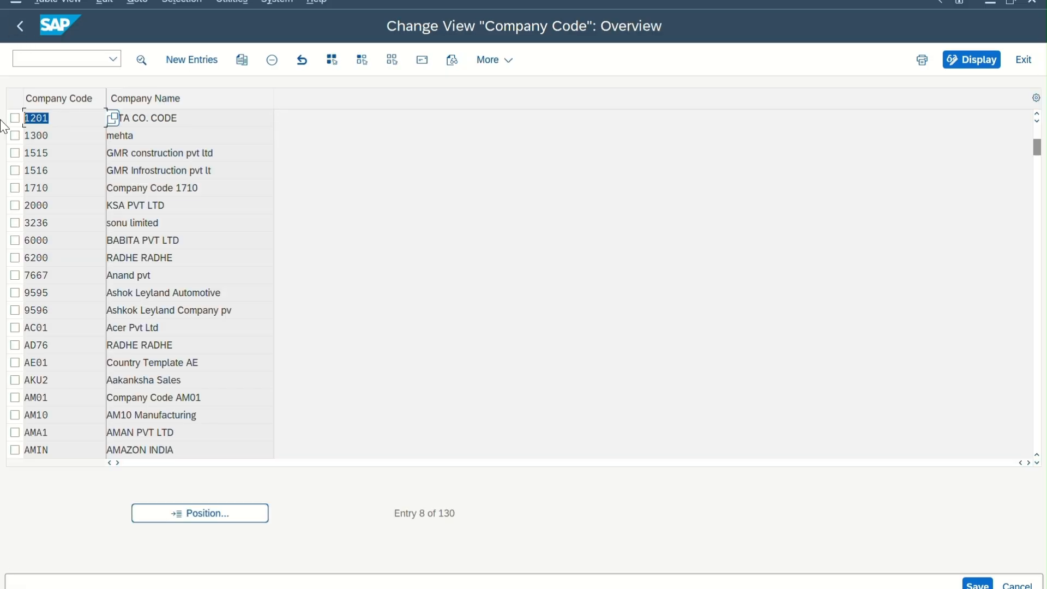
drag(207, 120, 3, 136)
Leave the company code activities and open the sales organization activities under Enterprise Structure, Definition, Sales and Distribution.
click(24, 35)
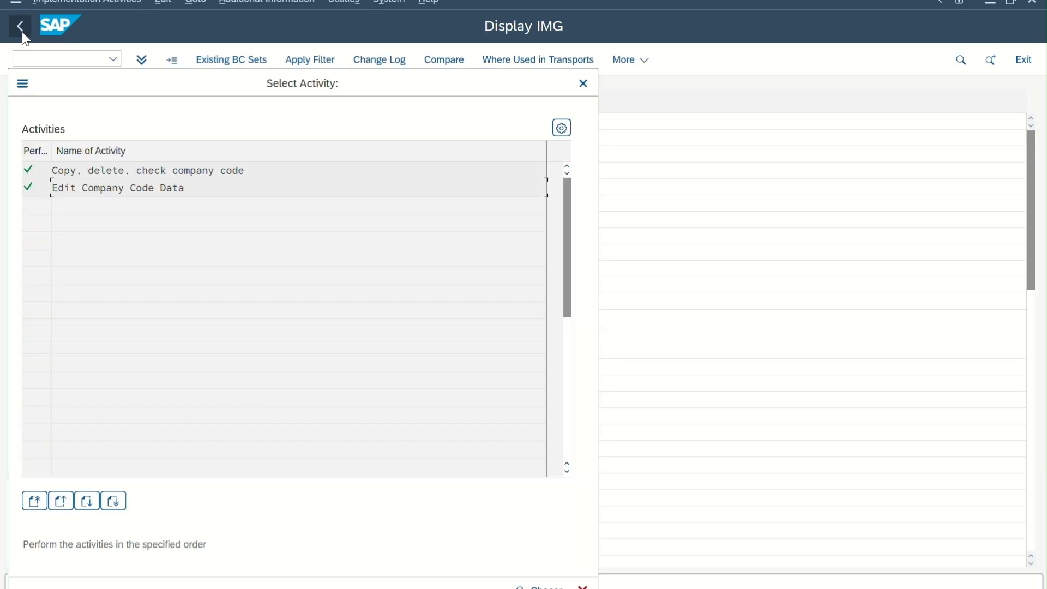
click(584, 83)
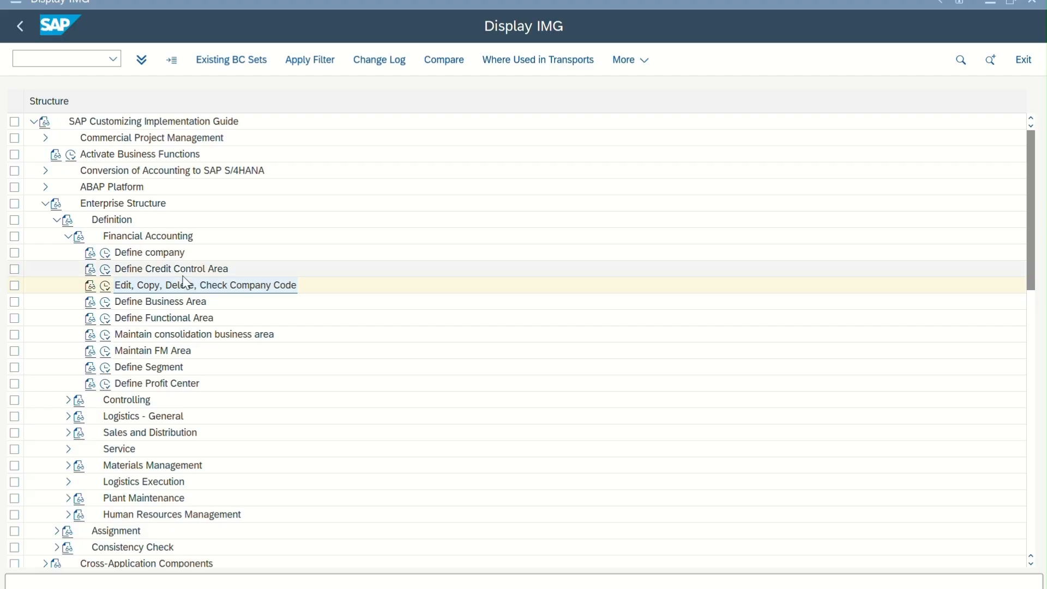
click(67, 236)
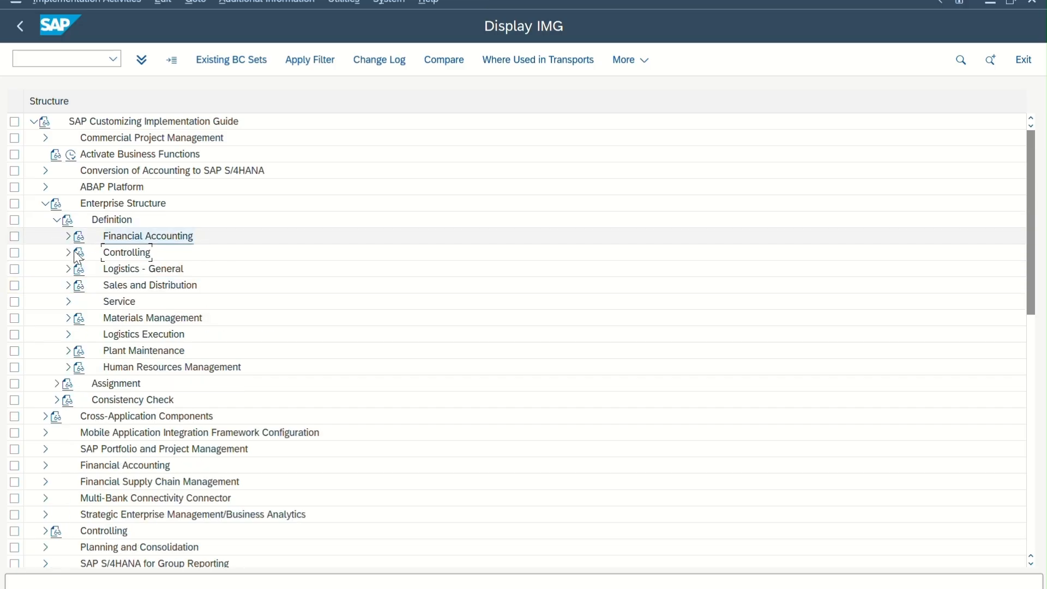
click(68, 286)
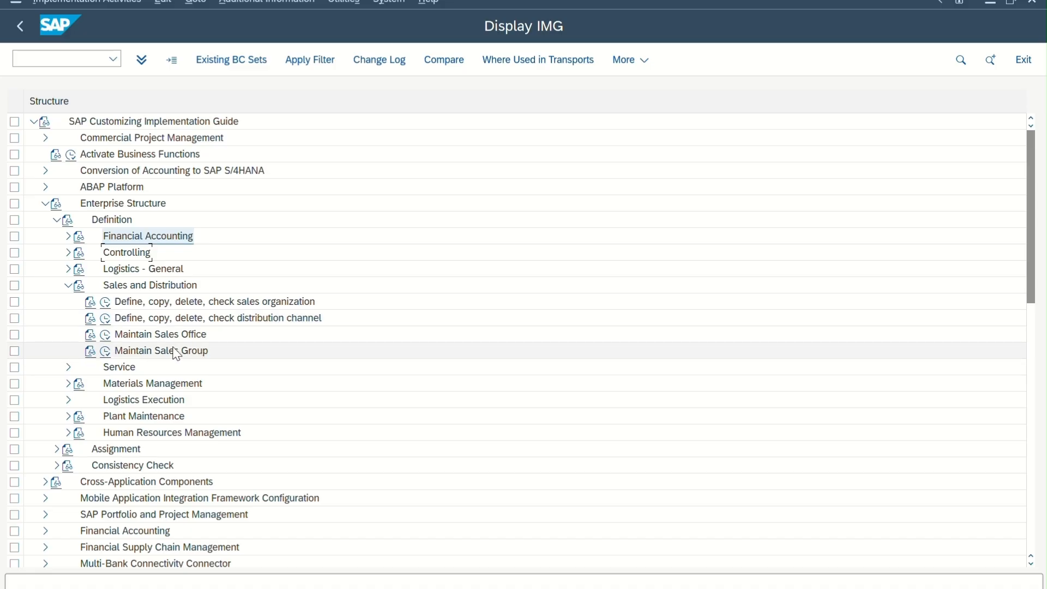
click(109, 306)
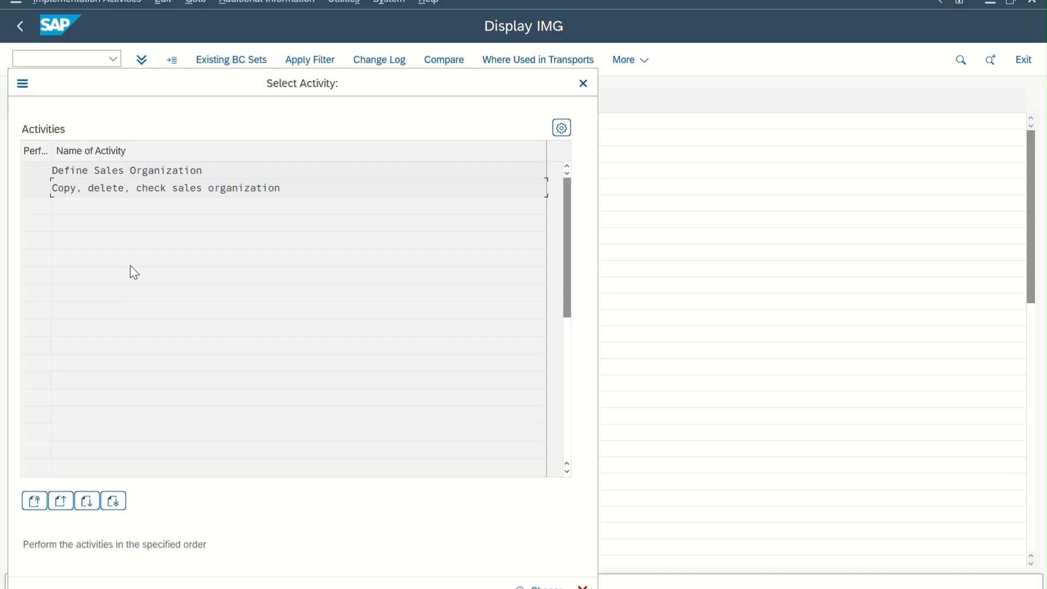
double_click(175, 173)
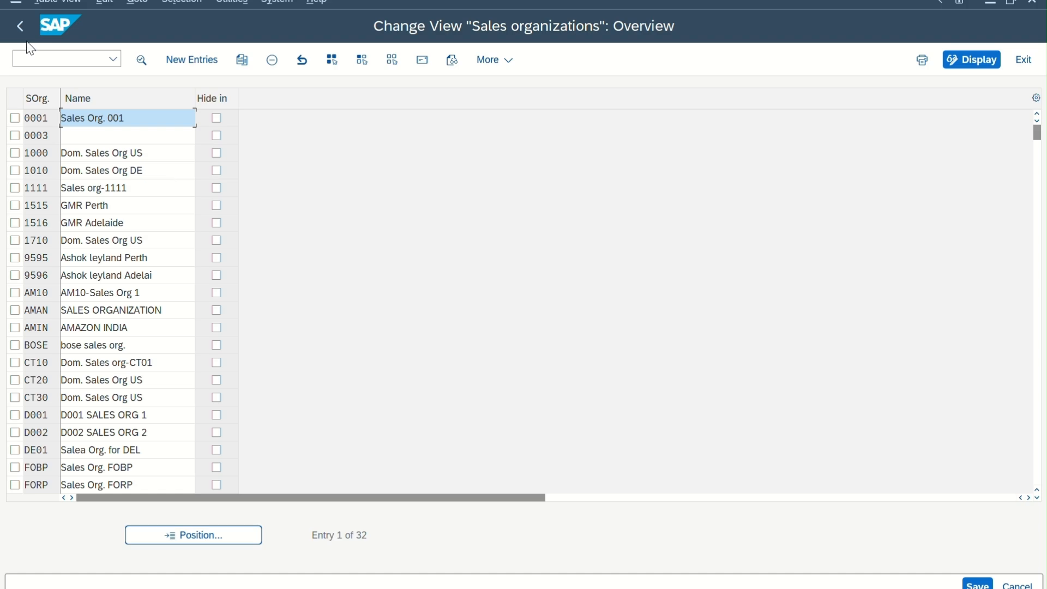
click(20, 26)
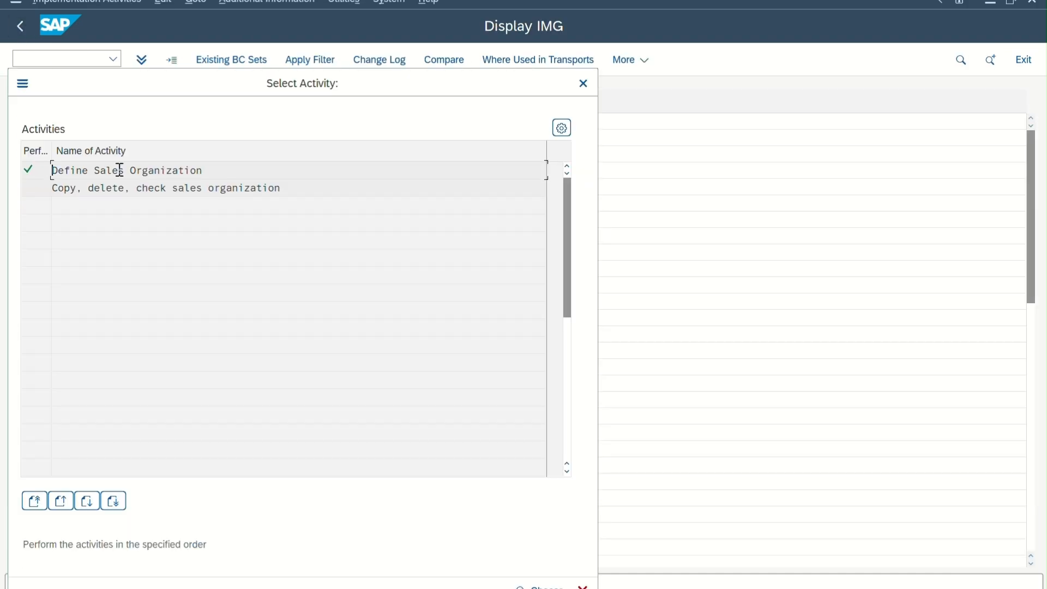
double_click(120, 171)
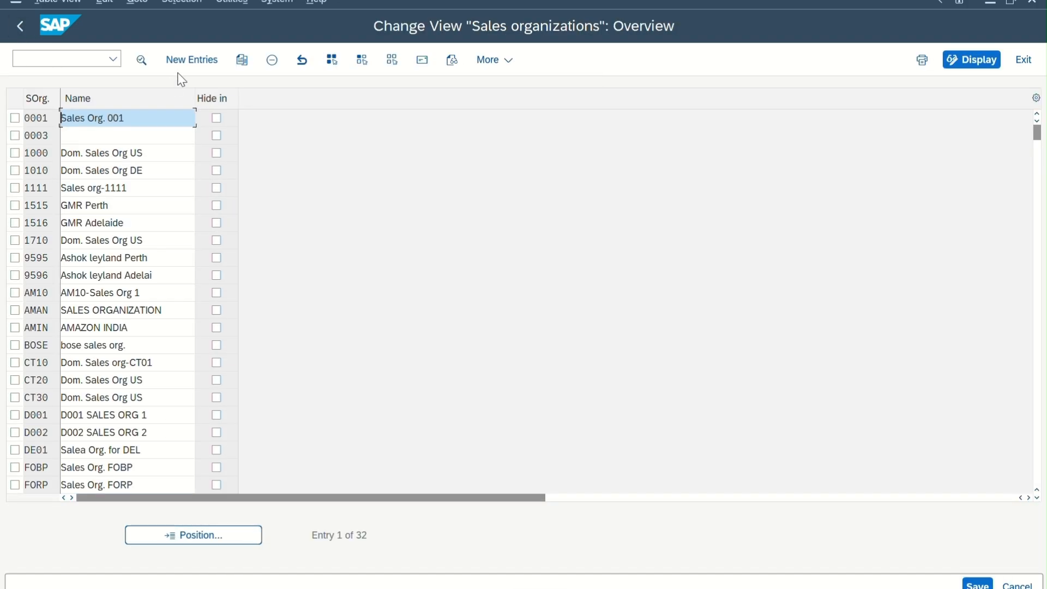
click(191, 61)
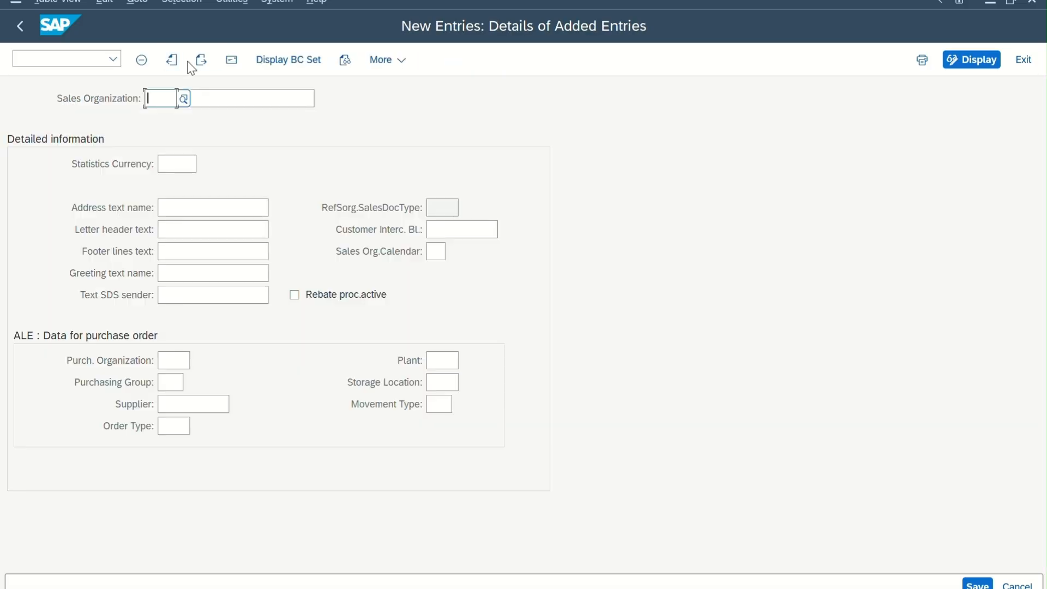
click(19, 26)
click(18, 27)
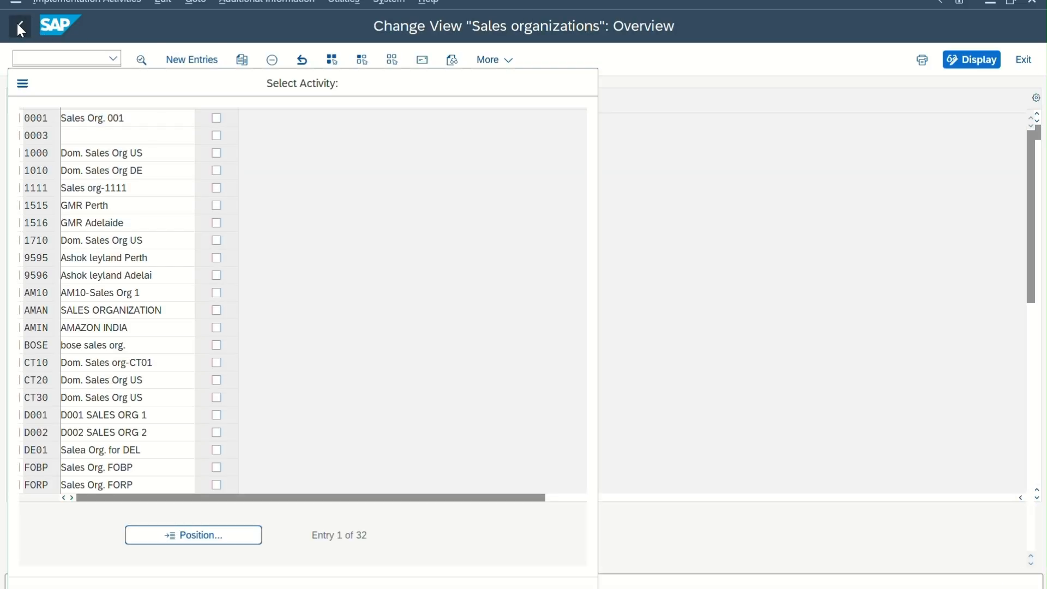
Open the Copy, delete, check sales organization activity and copy sales organization 1710 to 1201.
double_click(137, 189)
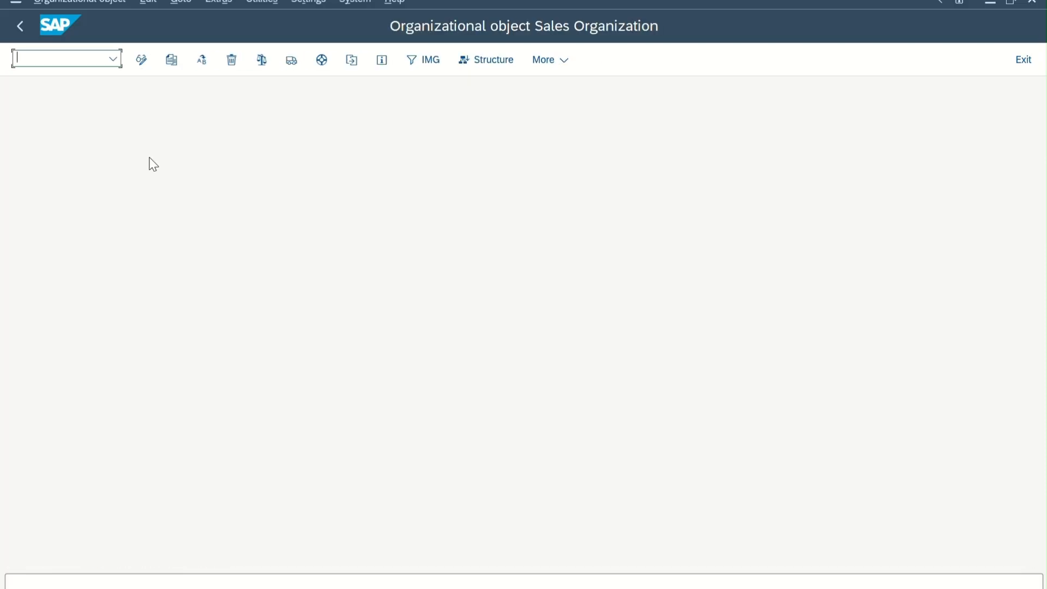
click(171, 59)
text(1)
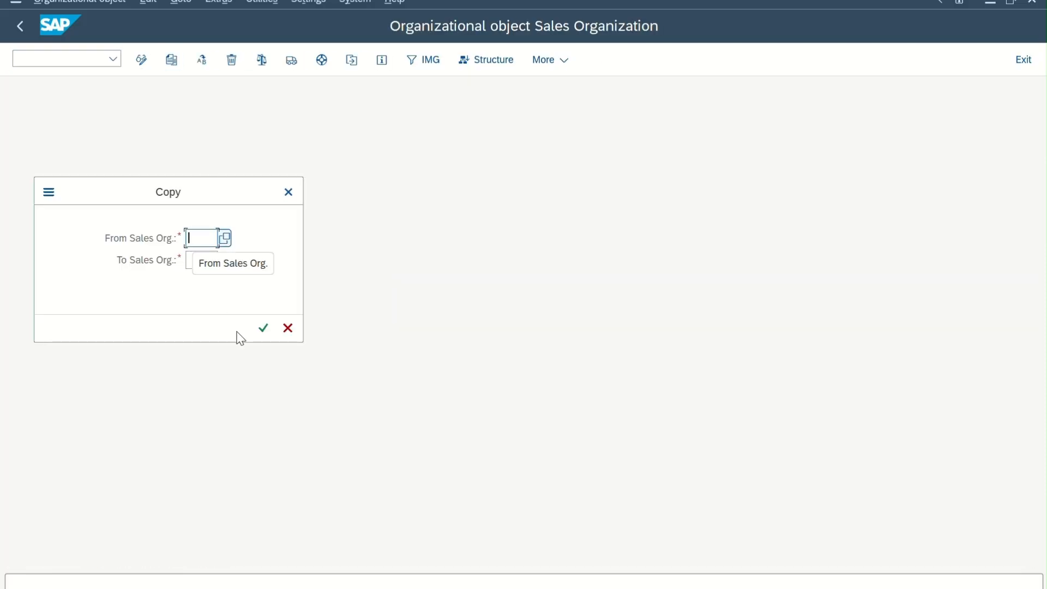
text(710)
key(Tab)
text(1201)
key(Return)
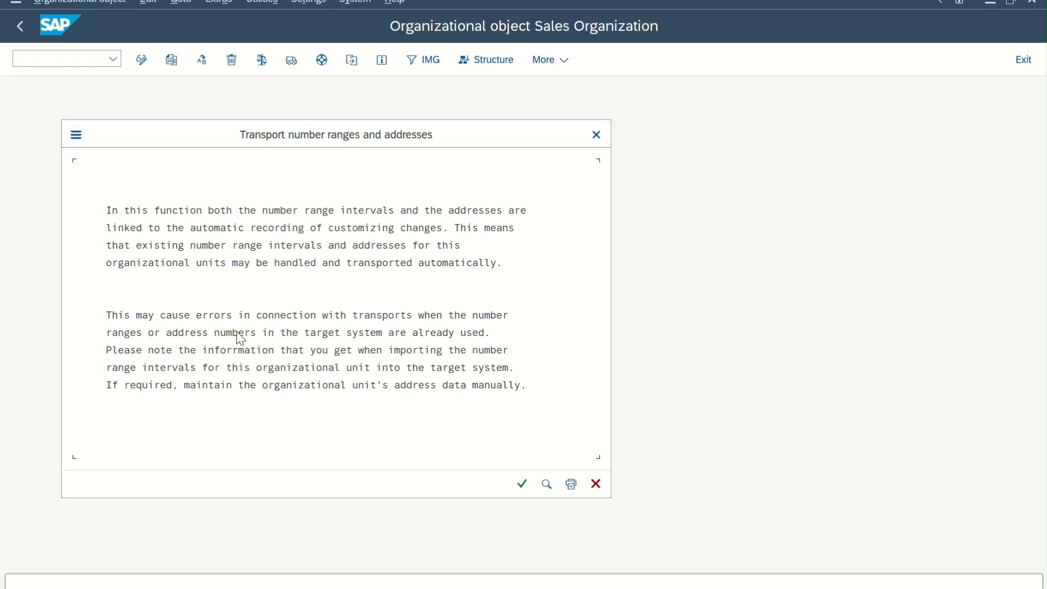
Accept the number range and address transport, record the copy in request NEW COMPANY-1201, check the completed activities and return to the activity selection.
click(525, 488)
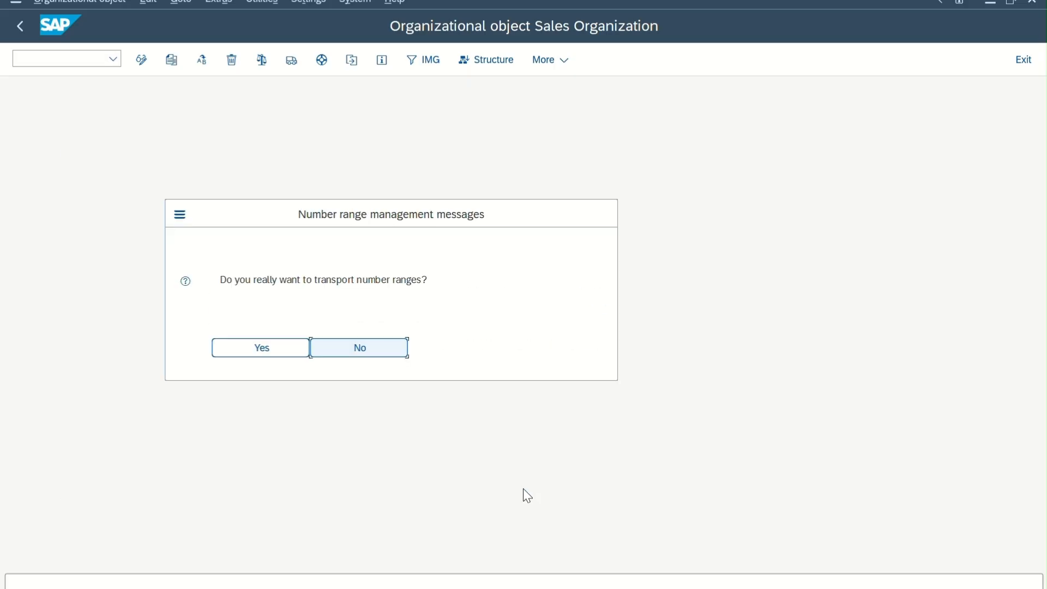
click(266, 342)
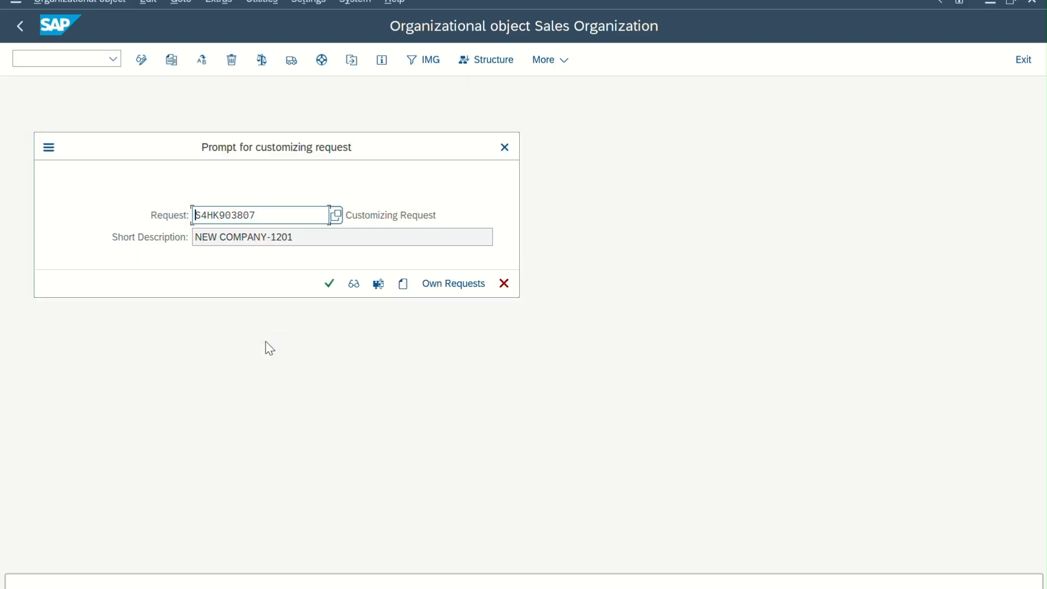
key(Return)
key(Return)
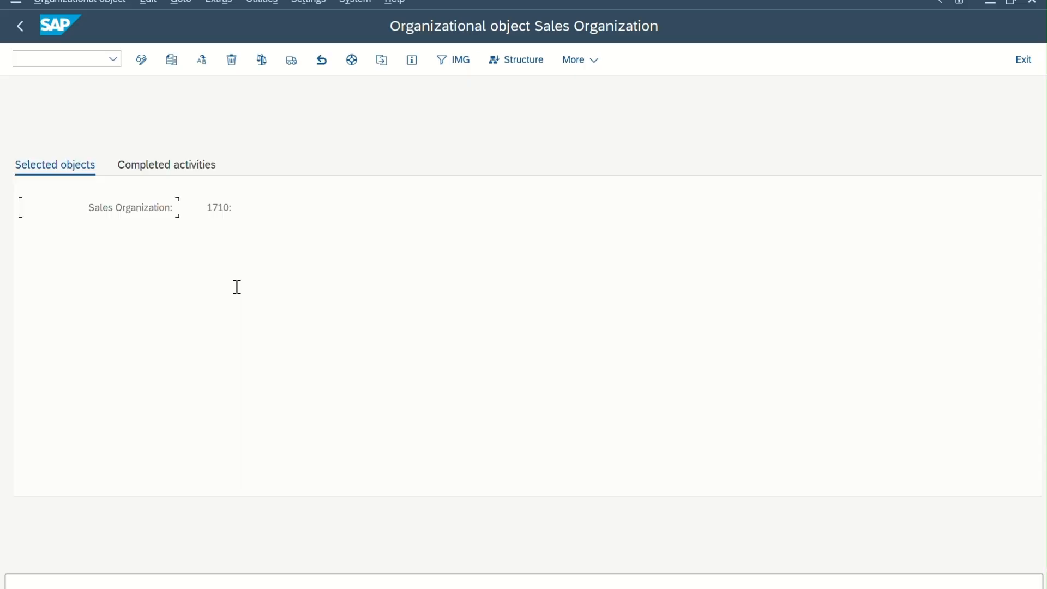
click(155, 167)
click(24, 30)
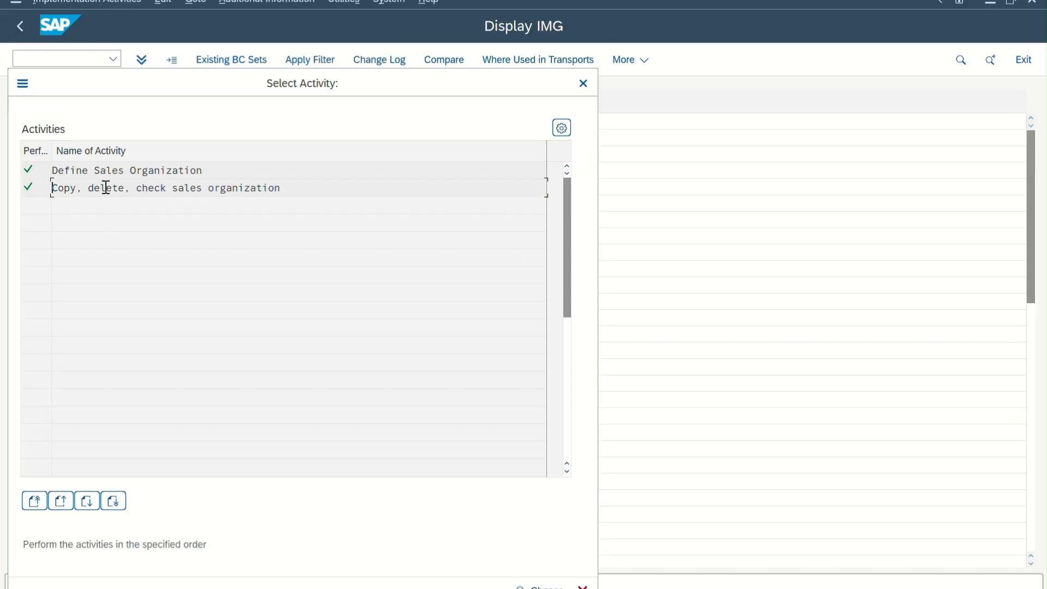
Open the Define Sales Organization activity and display the details of sales organization 1201.
double_click(106, 188)
click(22, 28)
double_click(146, 170)
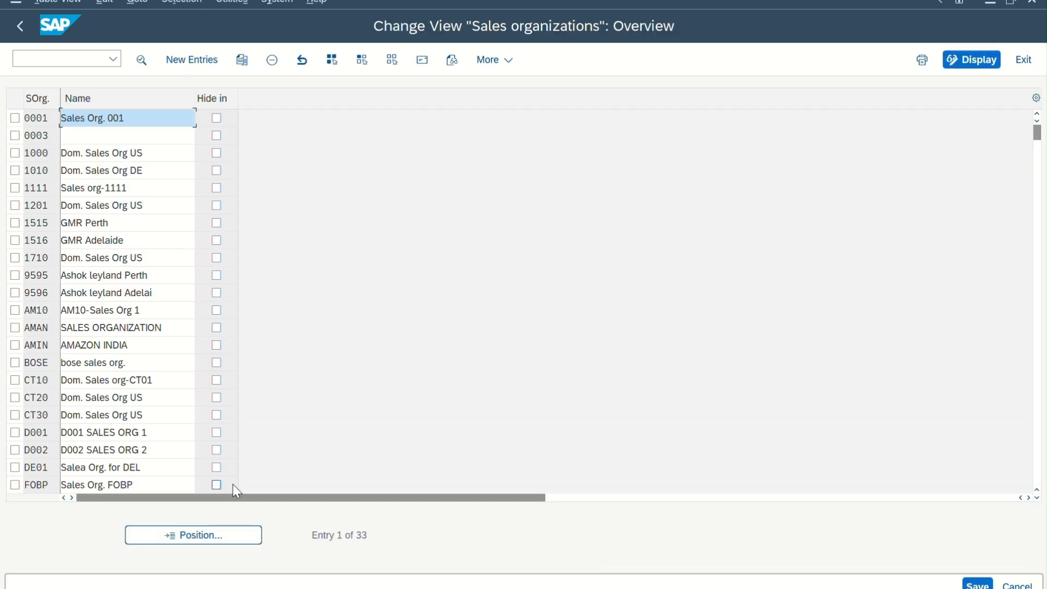
double_click(79, 206)
Change the name of sales organization 1201 to TATA SALES ORG. and check its purchasing organization.
drag(263, 104, 52, 102)
text(tata)
key(BackSpace)
key(BackSpace)
key(BackSpace)
key(BackSpace)
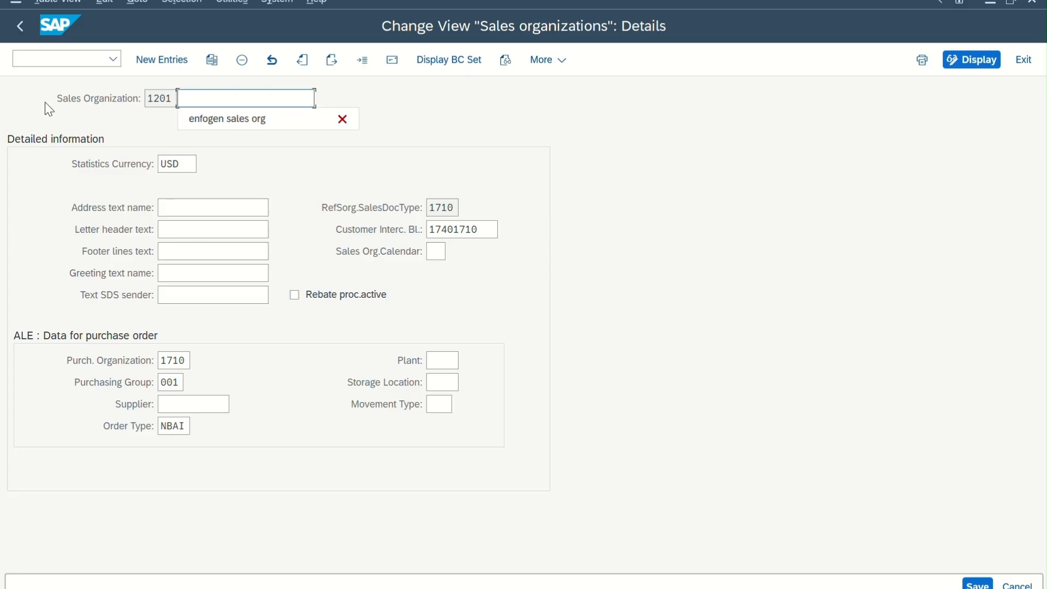
text(TATA SALES )
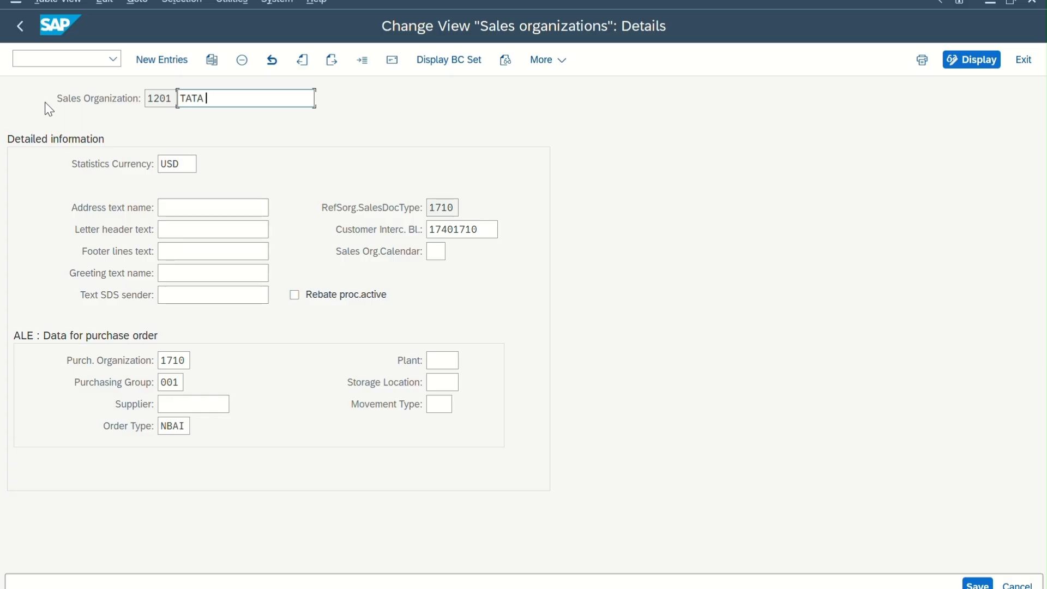
text(ORG.)
click(188, 360)
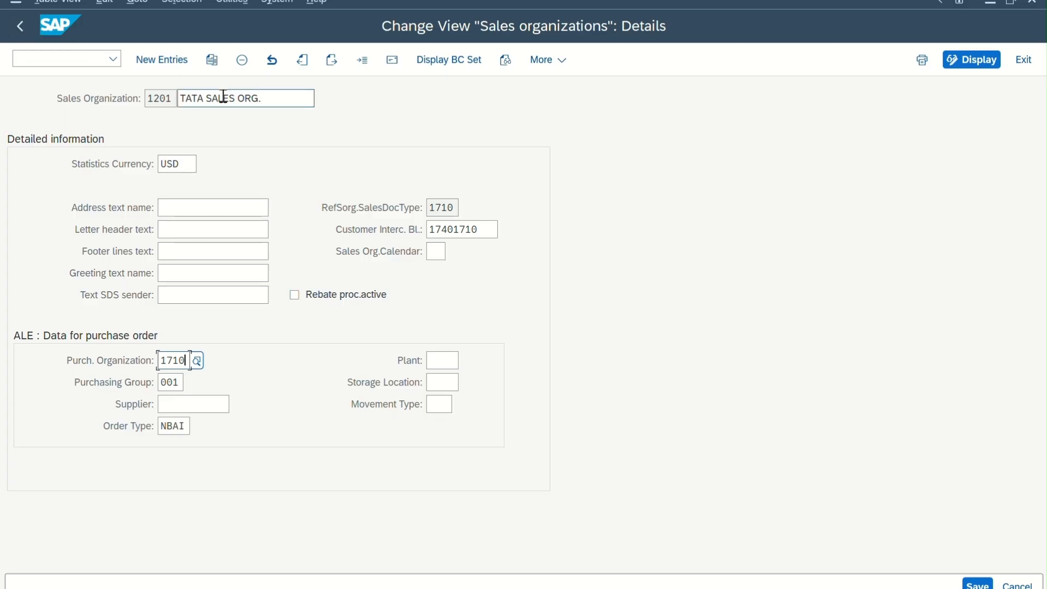
Leave sales organization maintenance, saving the changes in customizing request NEW COMPANY-1201.
click(25, 22)
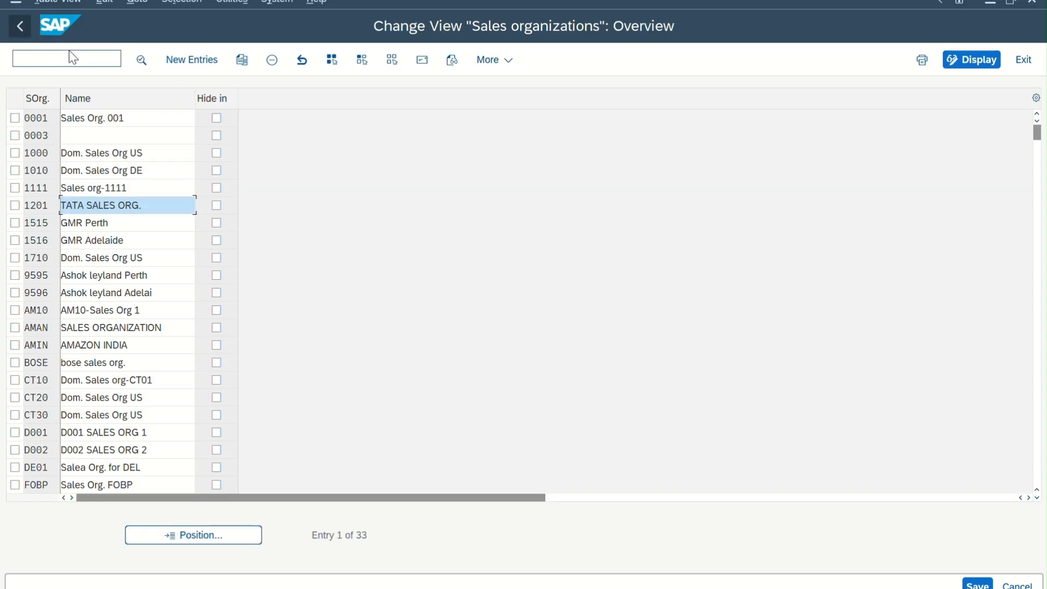
click(10, 26)
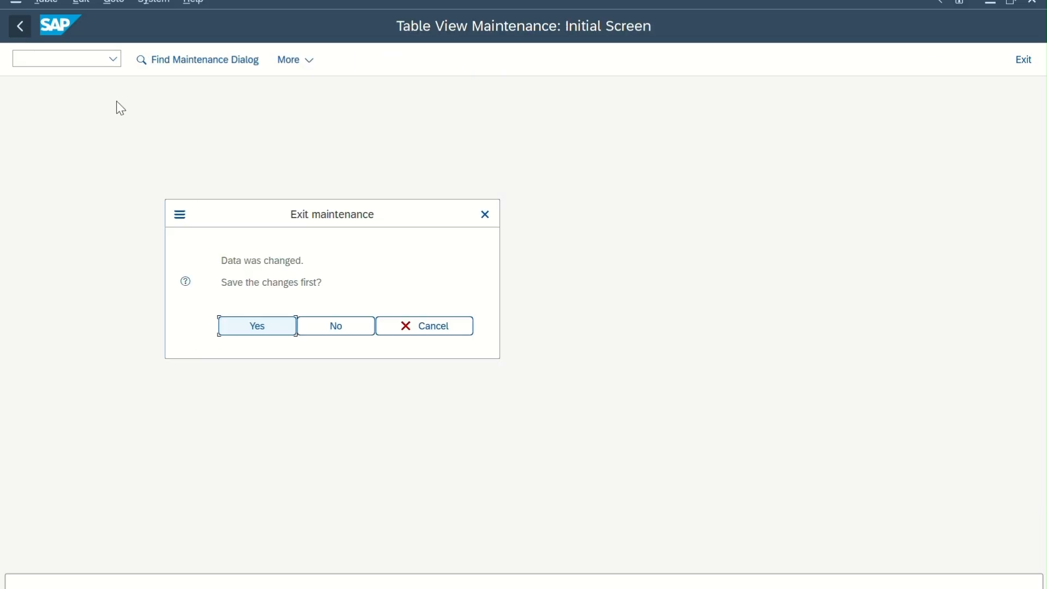
click(278, 330)
click(331, 292)
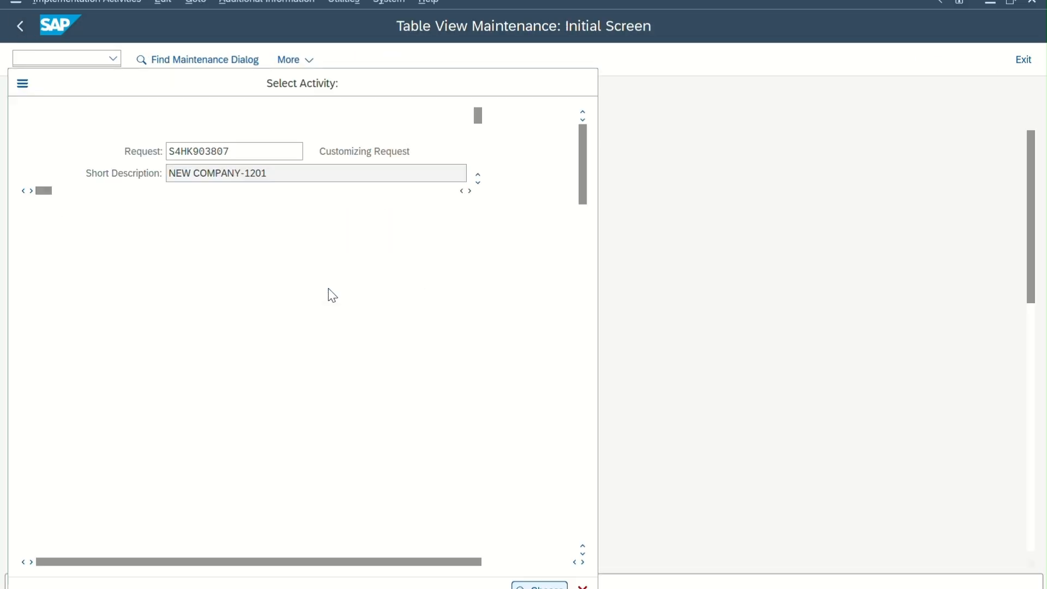
Leave the sales organization activity selection and open the distribution channels overview under Sales and Distribution for maintenance.
click(580, 87)
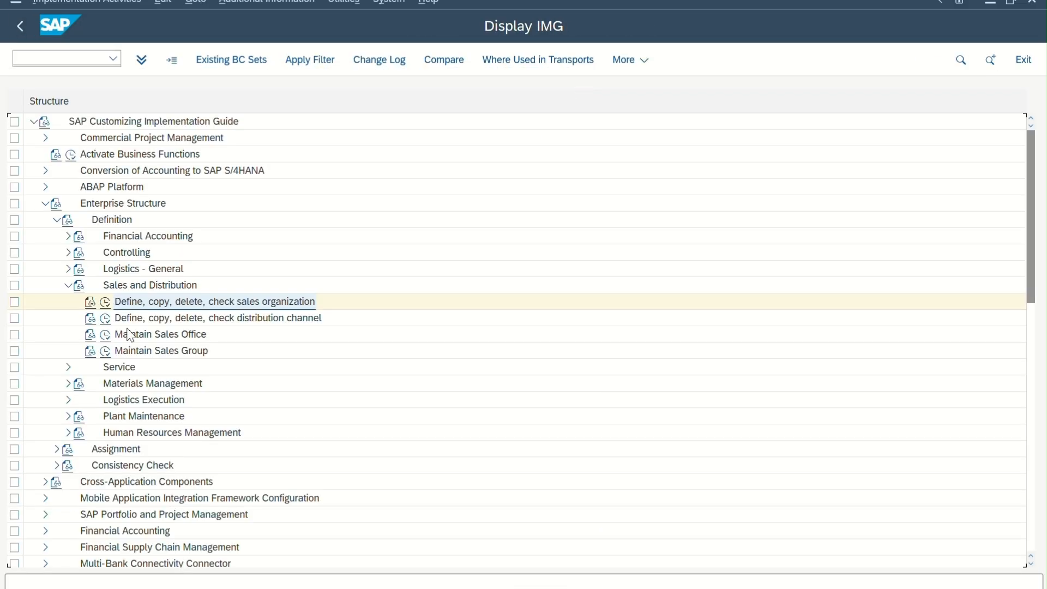
click(107, 319)
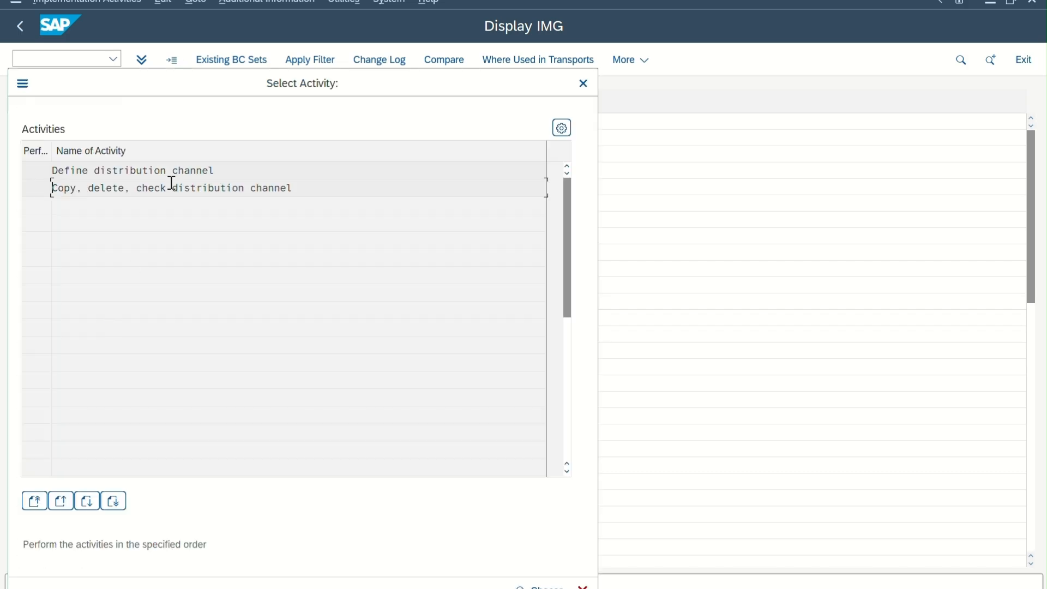
double_click(173, 170)
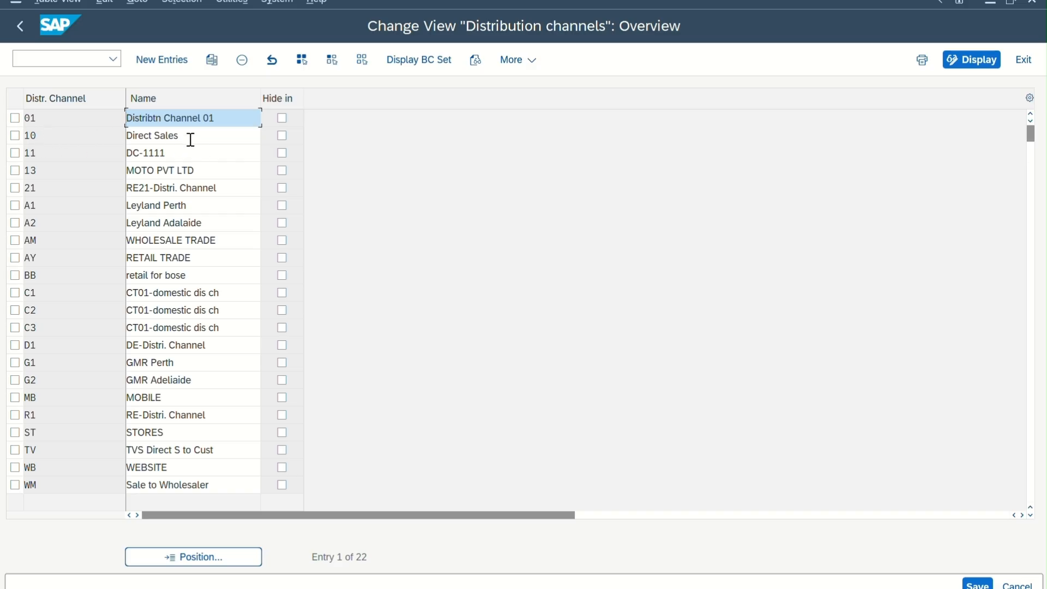
Add a new distribution channel SS with the name direct sales.
click(162, 59)
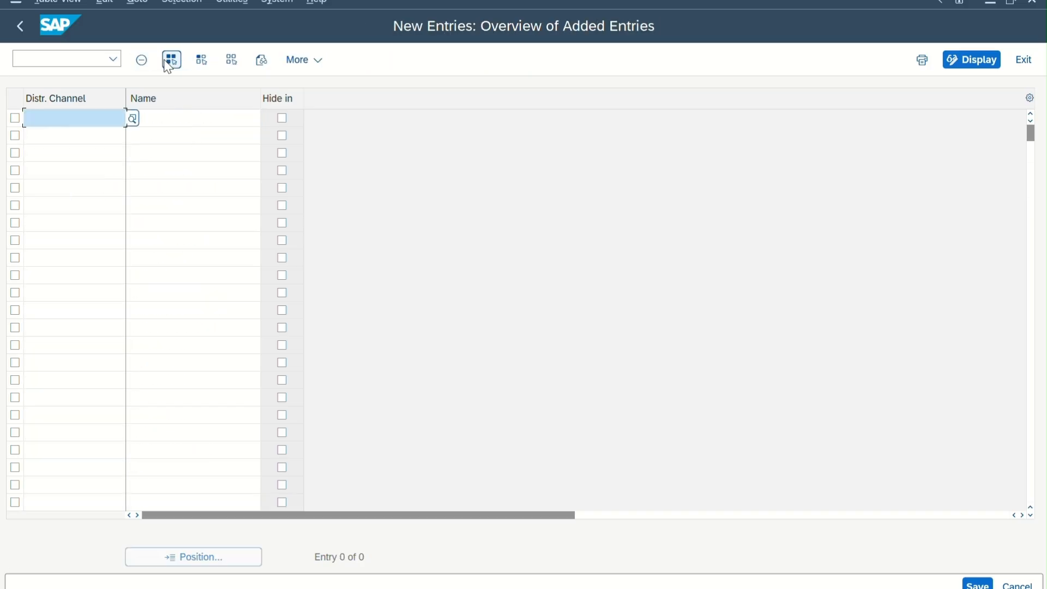
text(SS)
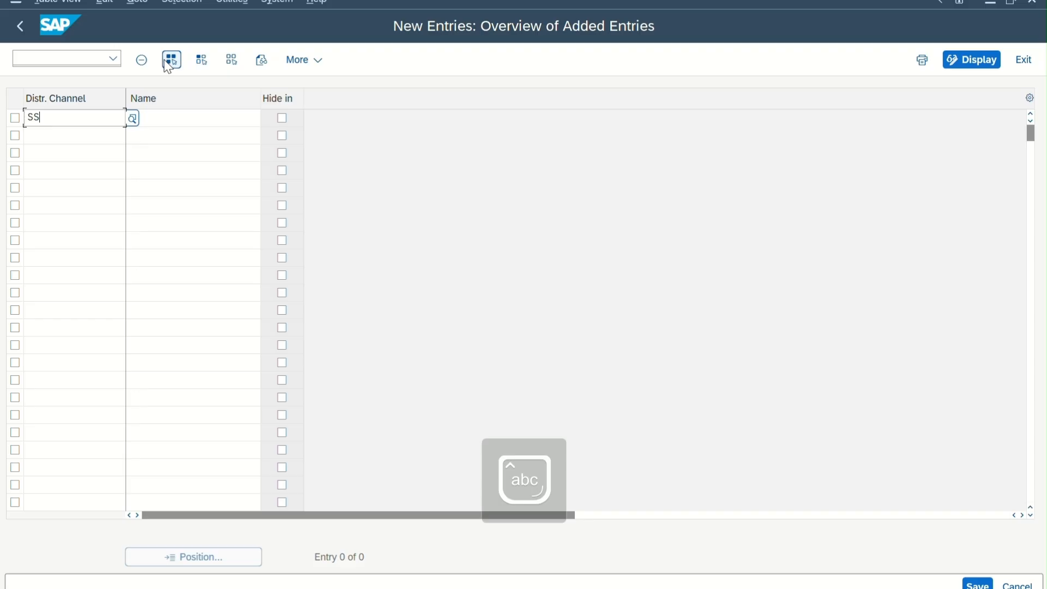
key(Tab)
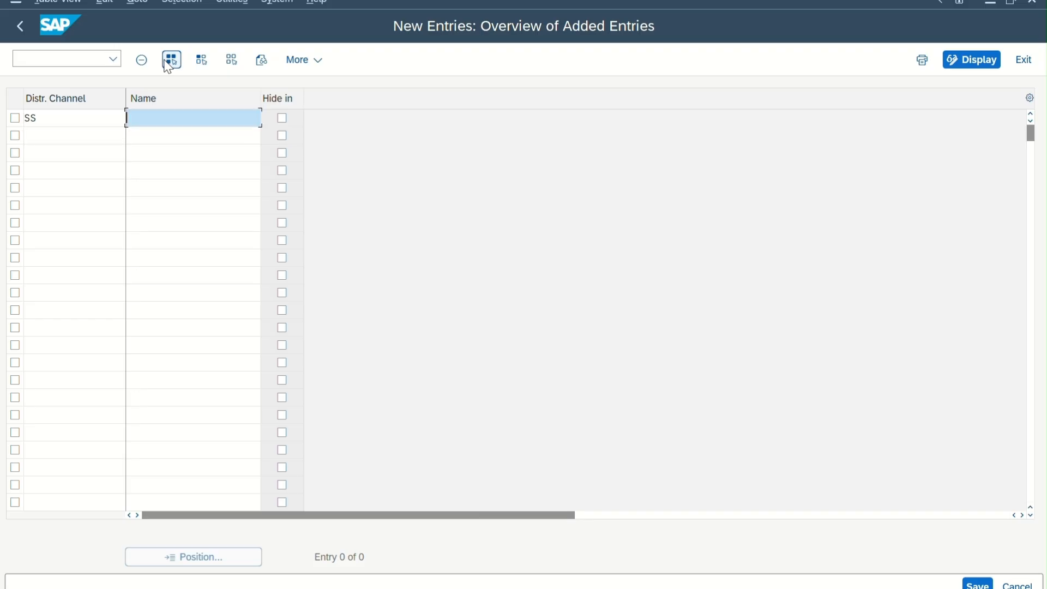
text(direct sales)
key(Return)
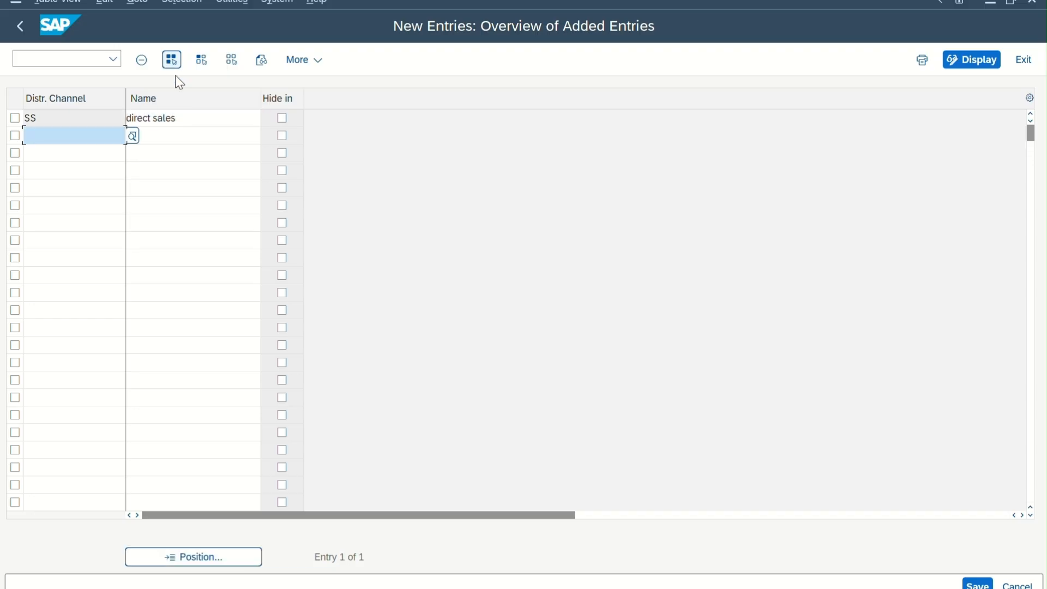
Save the distribution channel in customizing request NEW COMPANY-1201 and return to the implementation guide.
key(ctrl+s)
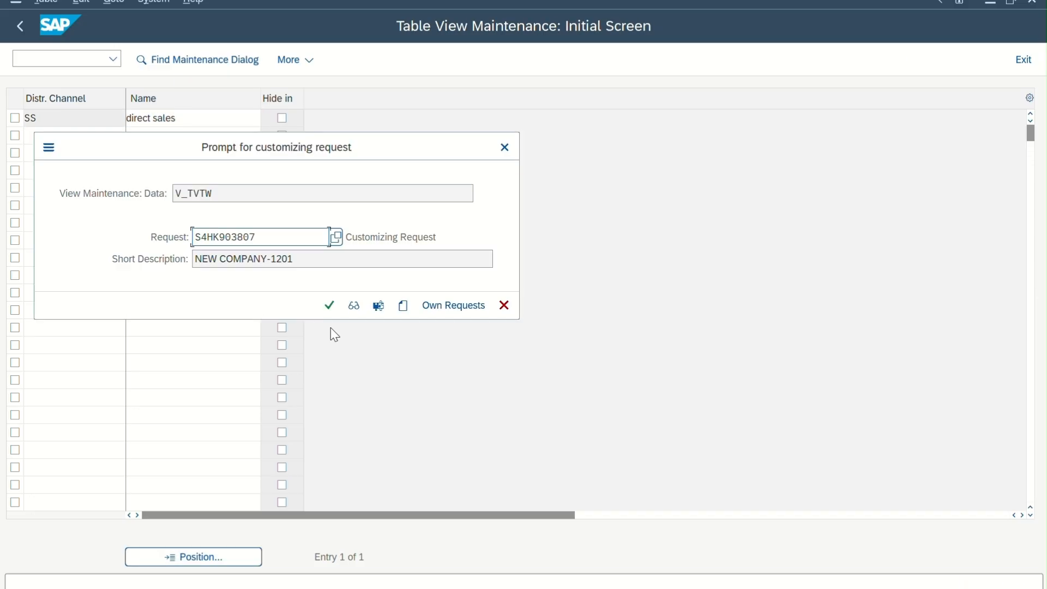
click(330, 305)
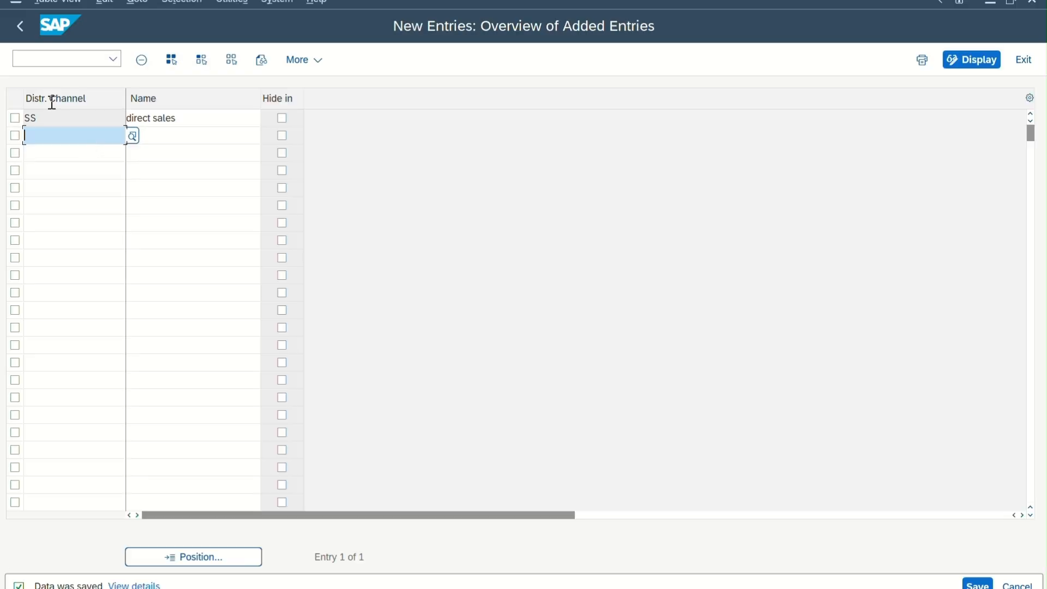
click(20, 28)
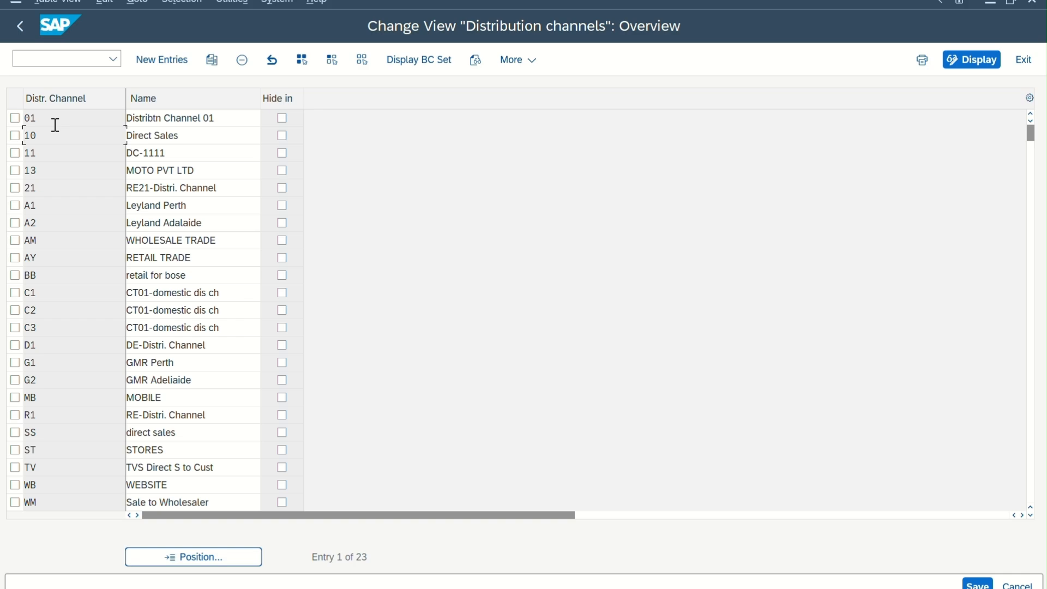
click(26, 35)
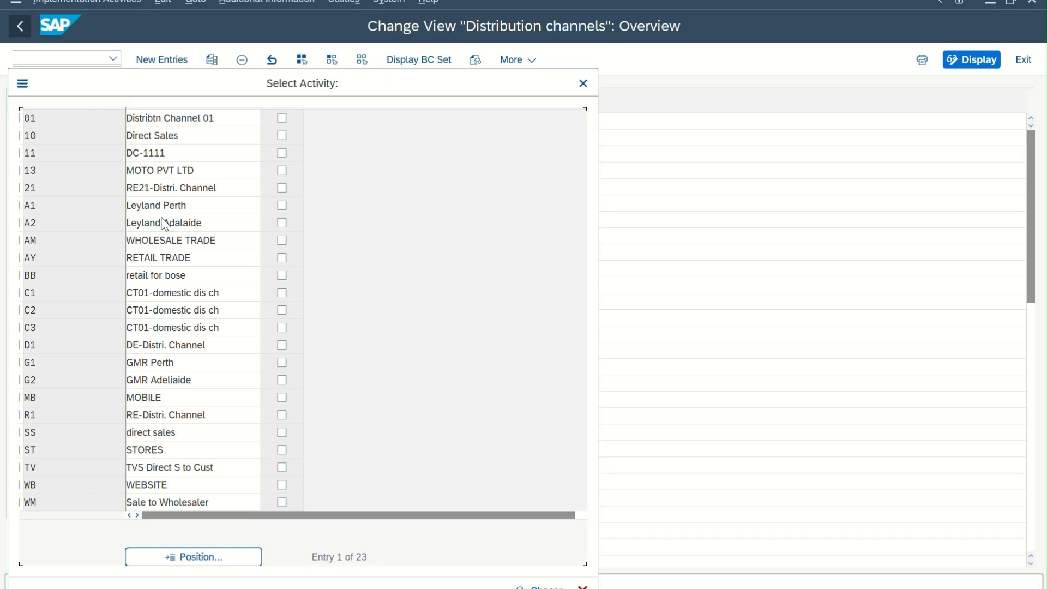
click(583, 83)
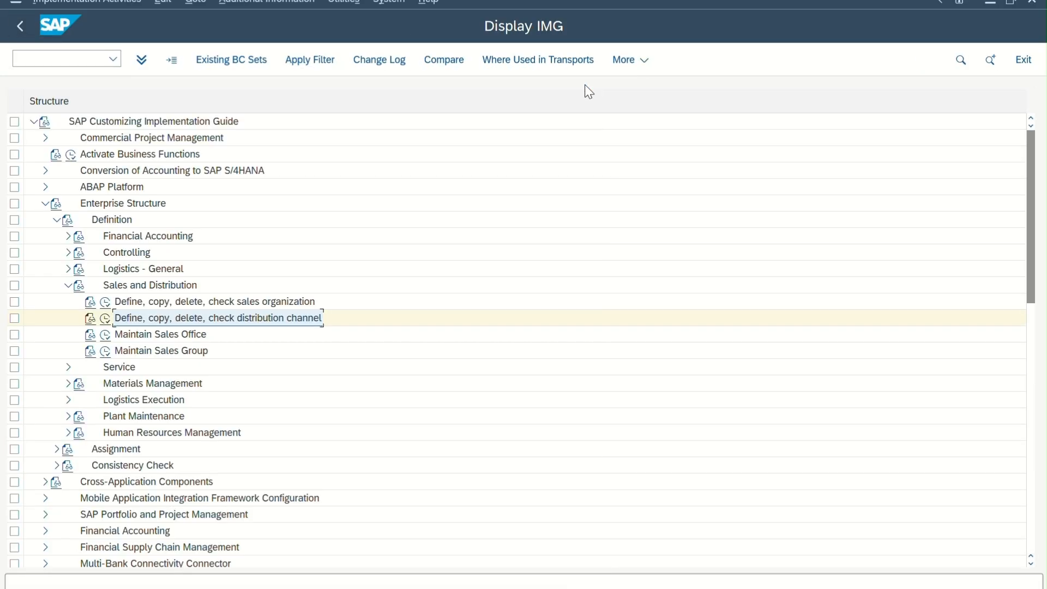
Switch to the enterprise structure diagram in Adobe Acrobat, check its sales area, and return to the SAP implementation guide.
key(alt+Tab)
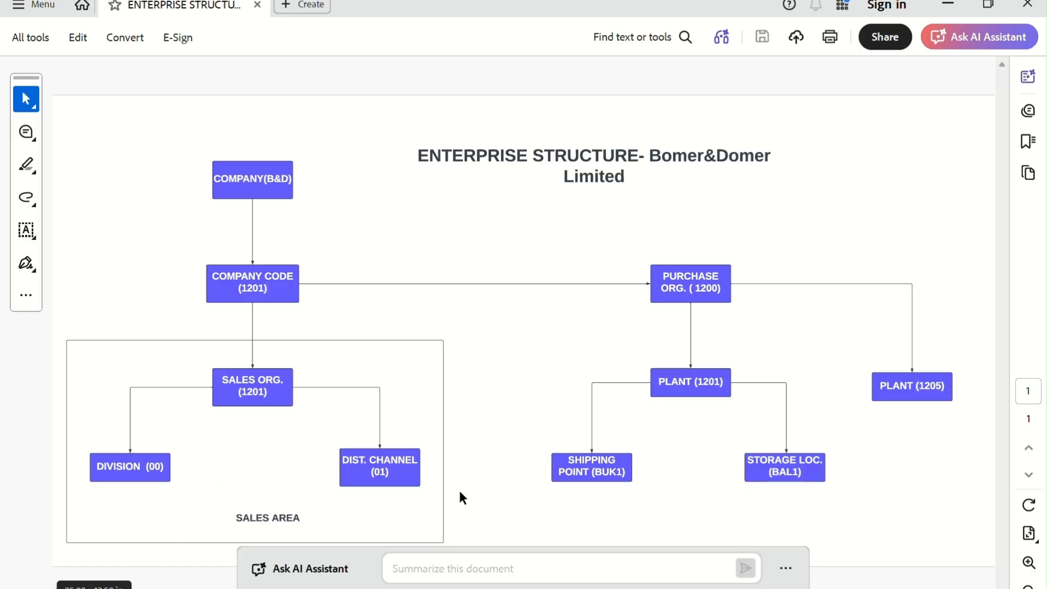
key(alt+Tab)
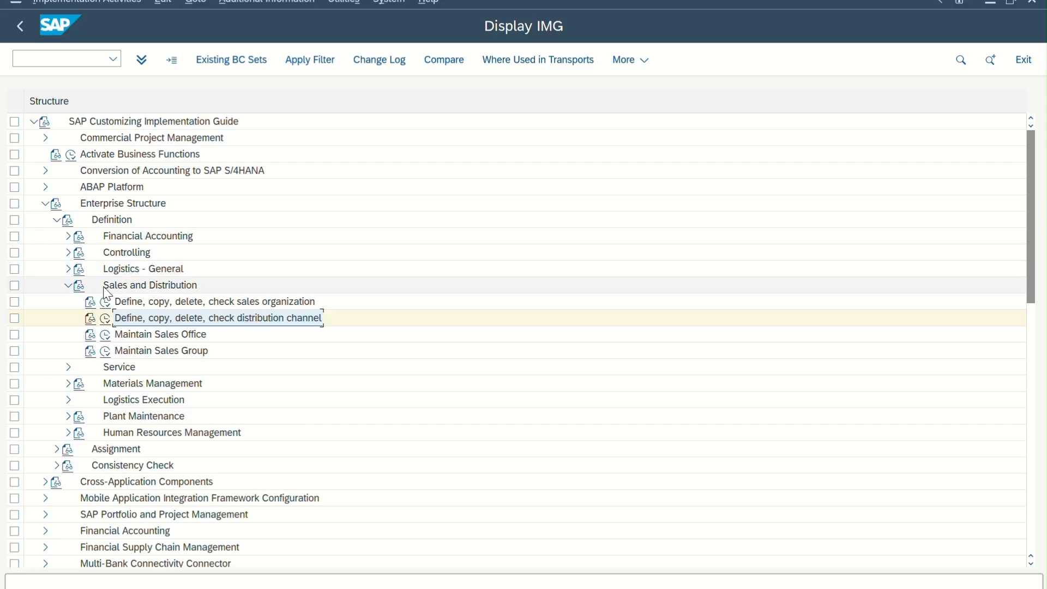
click(103, 321)
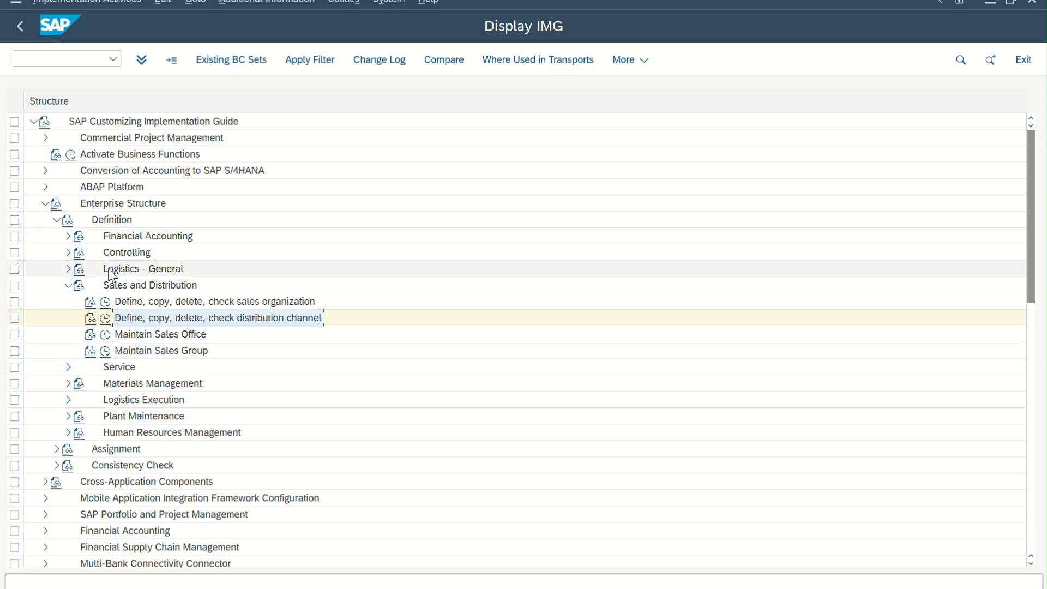
Open the Define Division activity under Logistics - General and look at the existing division codes.
click(68, 270)
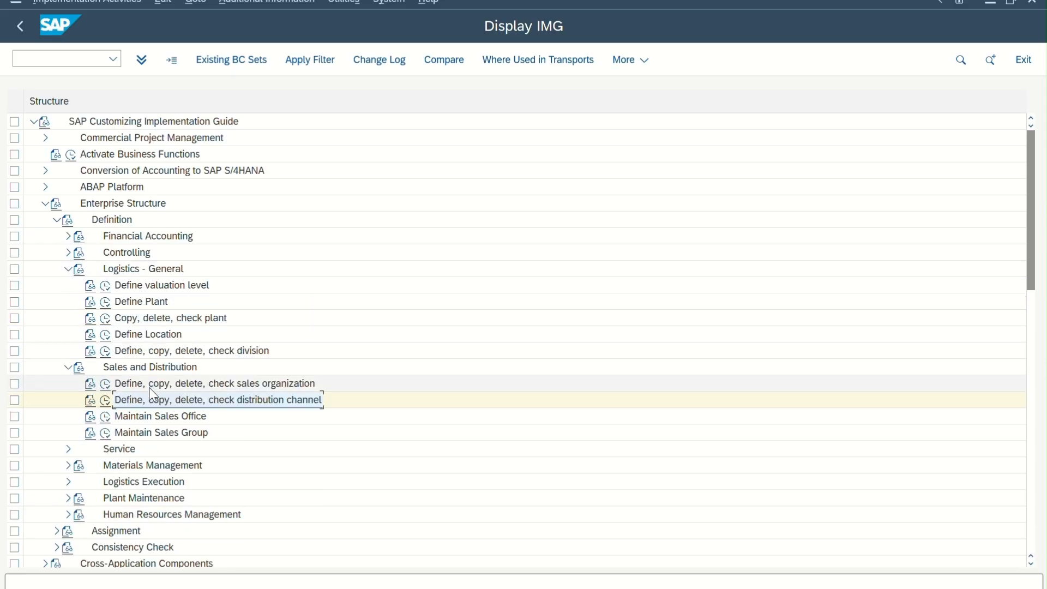
click(105, 354)
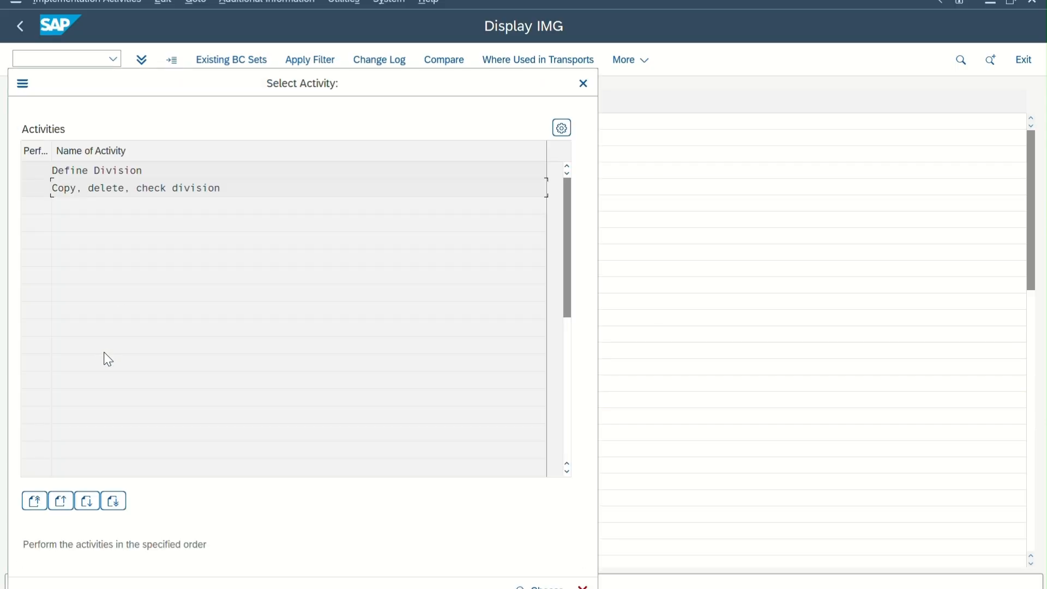
double_click(129, 170)
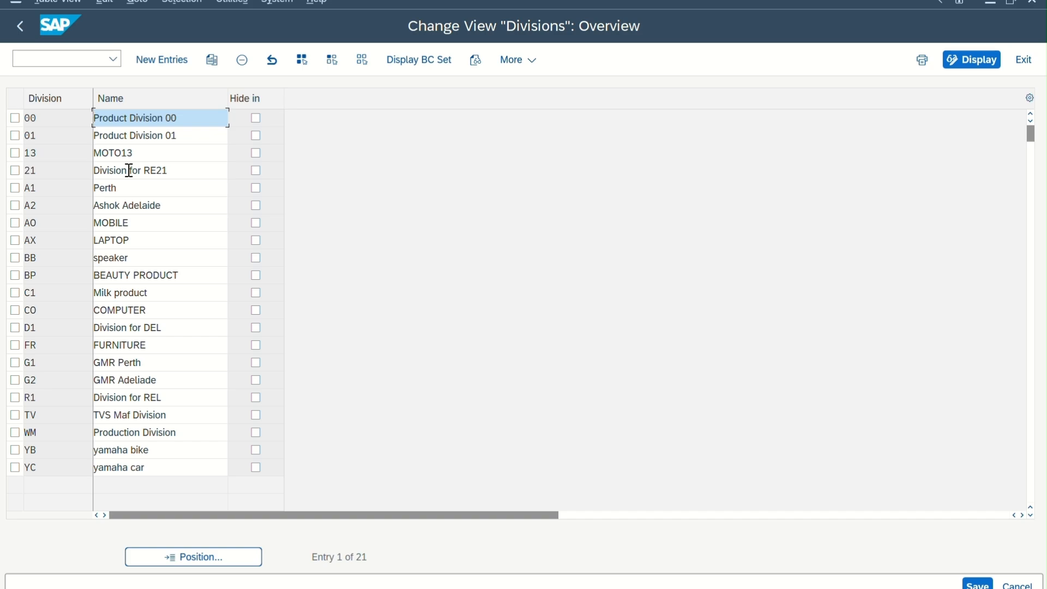
drag(44, 117, 3, 127)
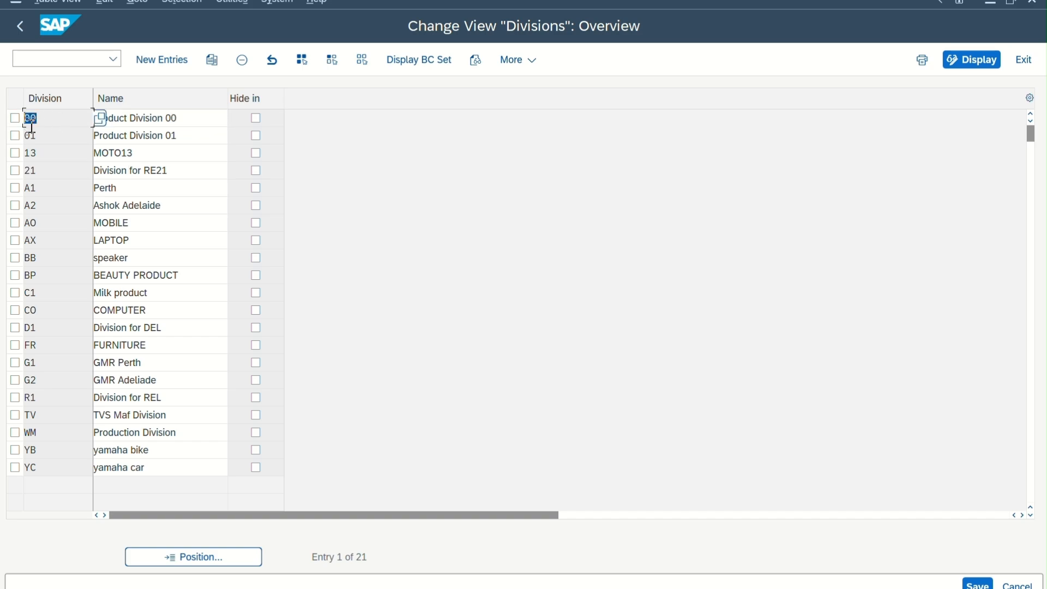
Add a new division SS with the name cars.
click(170, 67)
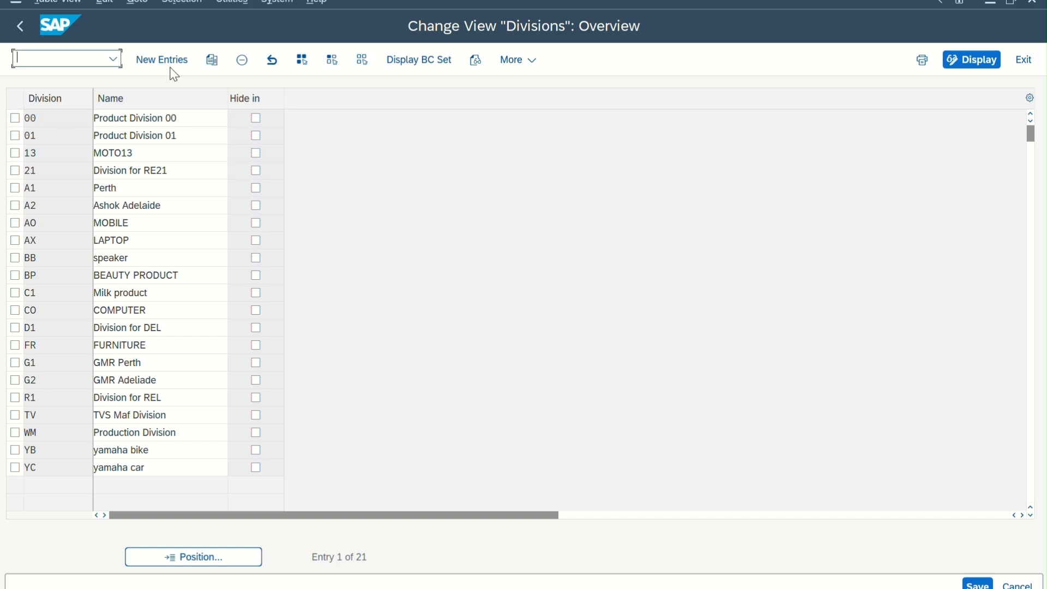
click(170, 67)
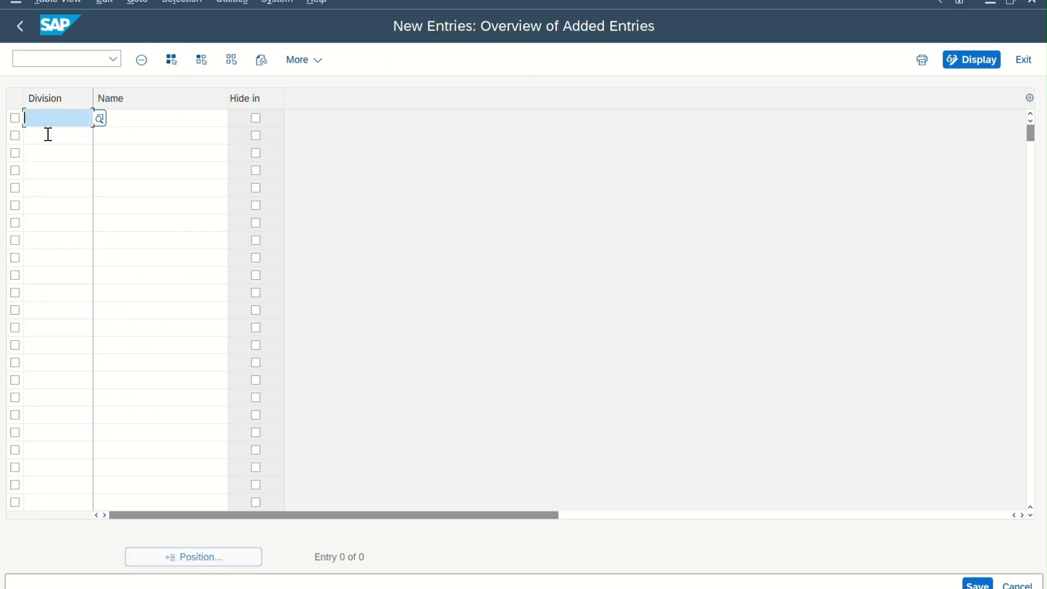
text(ss)
key(Caps_Lock)
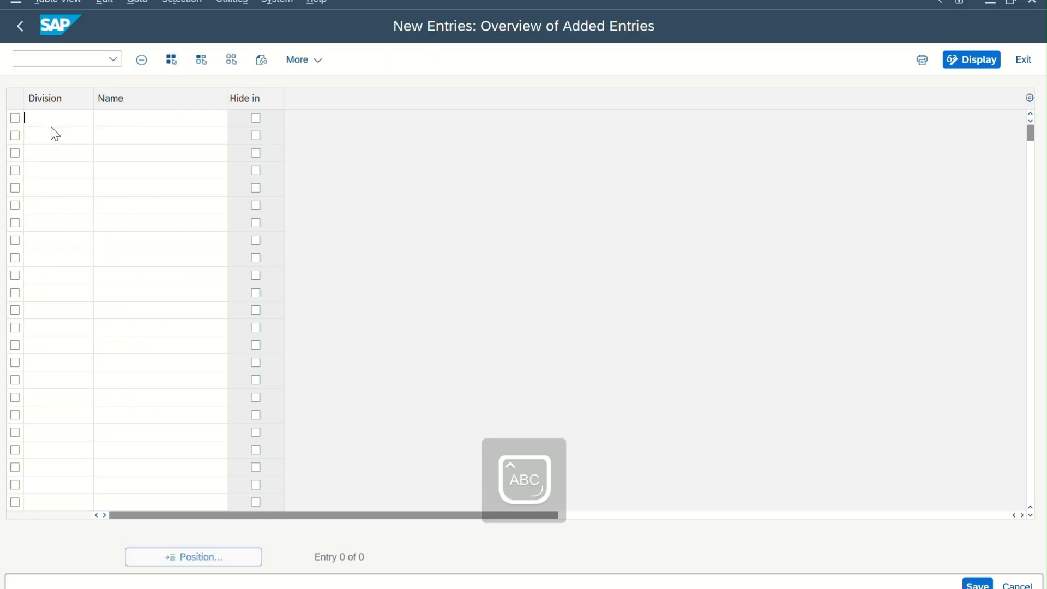
key(Tab)
key(Caps_Lock)
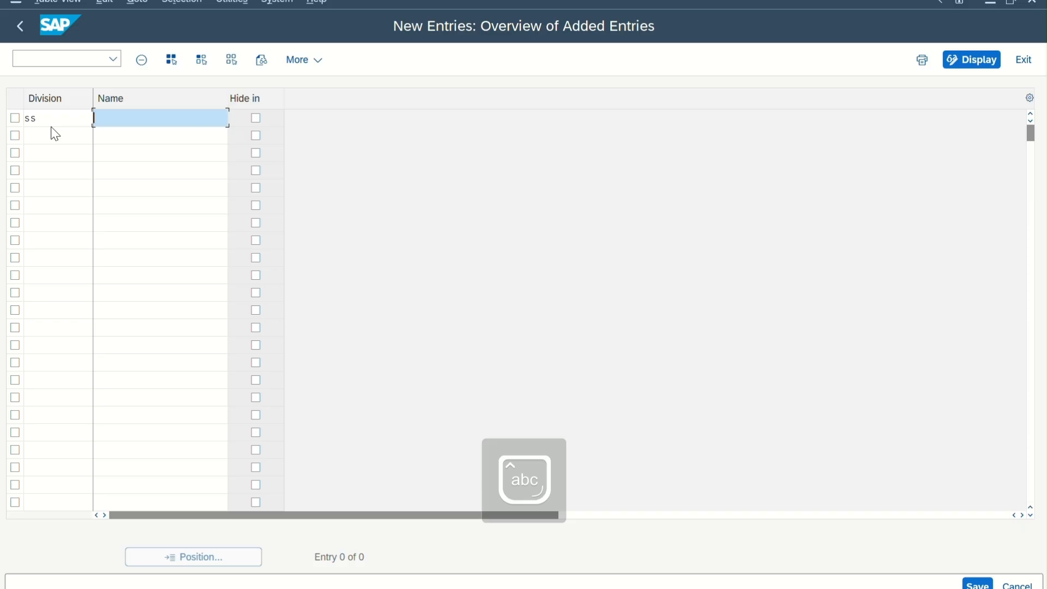
text(cars)
key(Return)
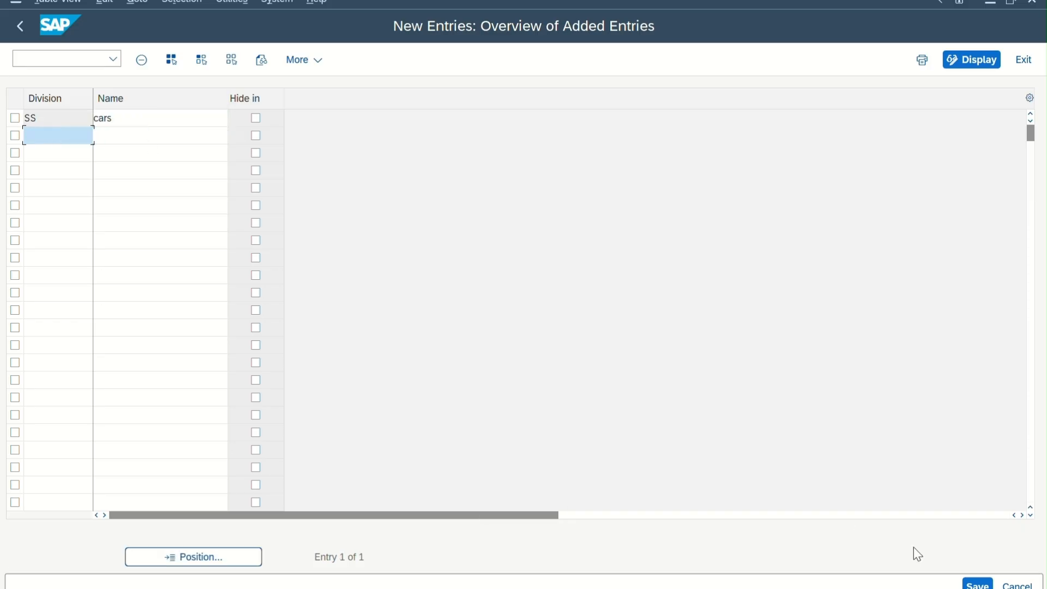
Save the division in customizing request NEW COMPANY-1201 and return to the implementation guide.
click(978, 584)
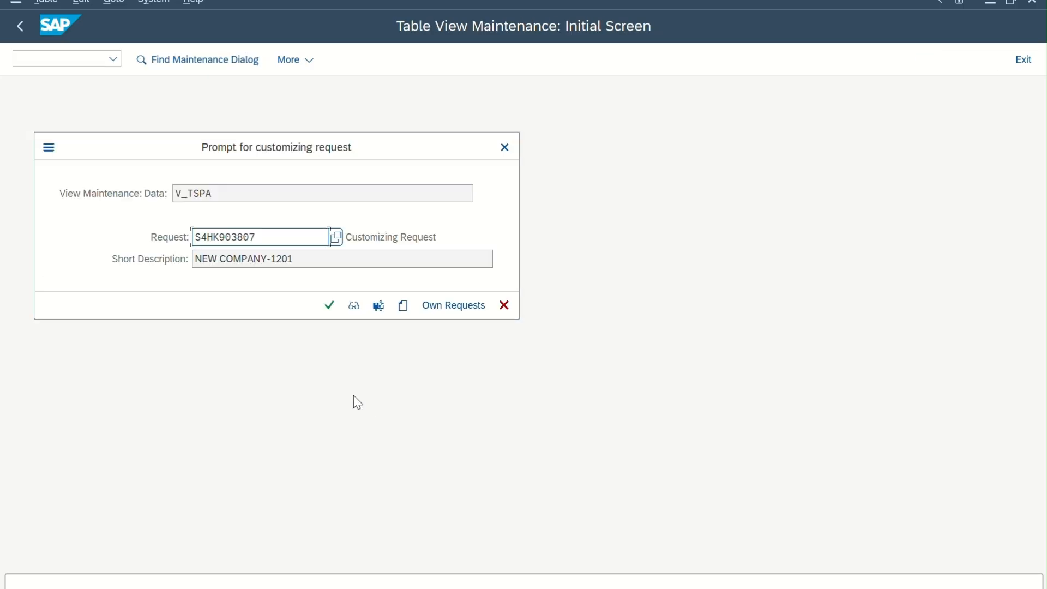
click(330, 306)
click(26, 37)
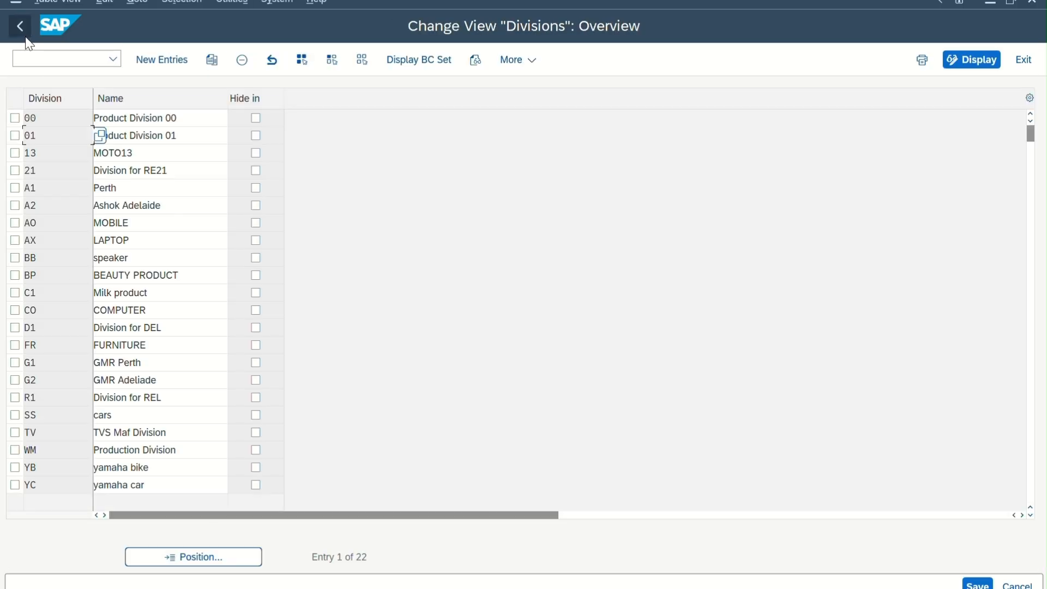
click(20, 25)
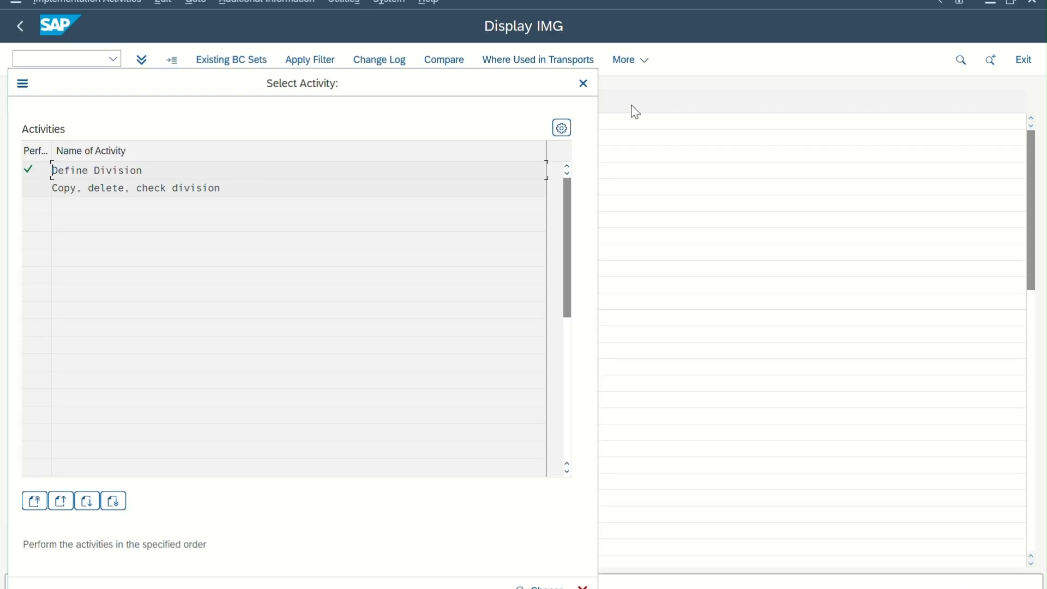
click(583, 83)
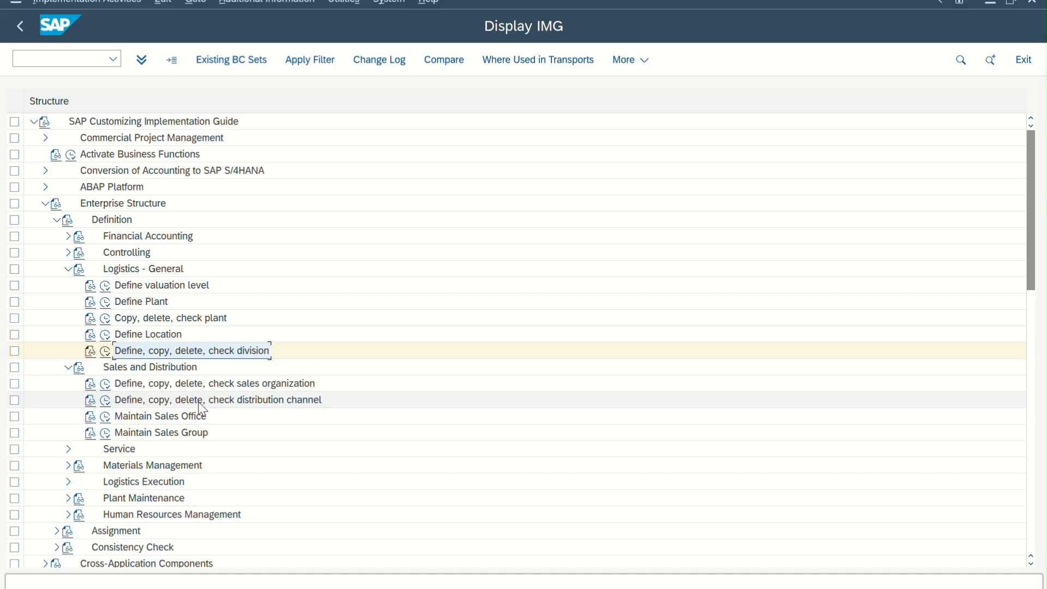
Collapse the Logistics - General and Sales and Distribution nodes and expand Materials Management in the enterprise structure definition.
click(67, 270)
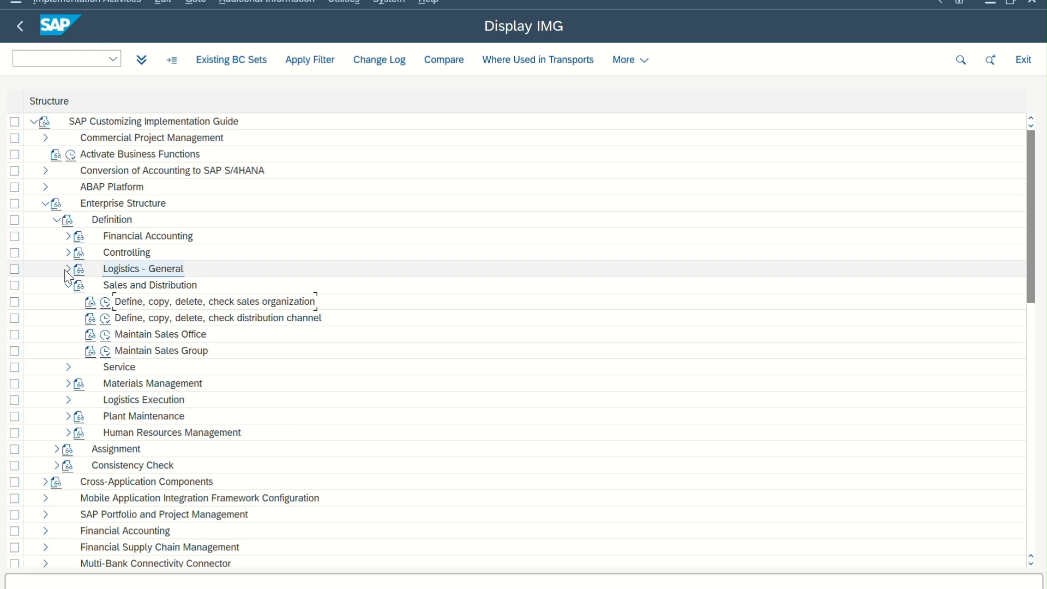
click(67, 285)
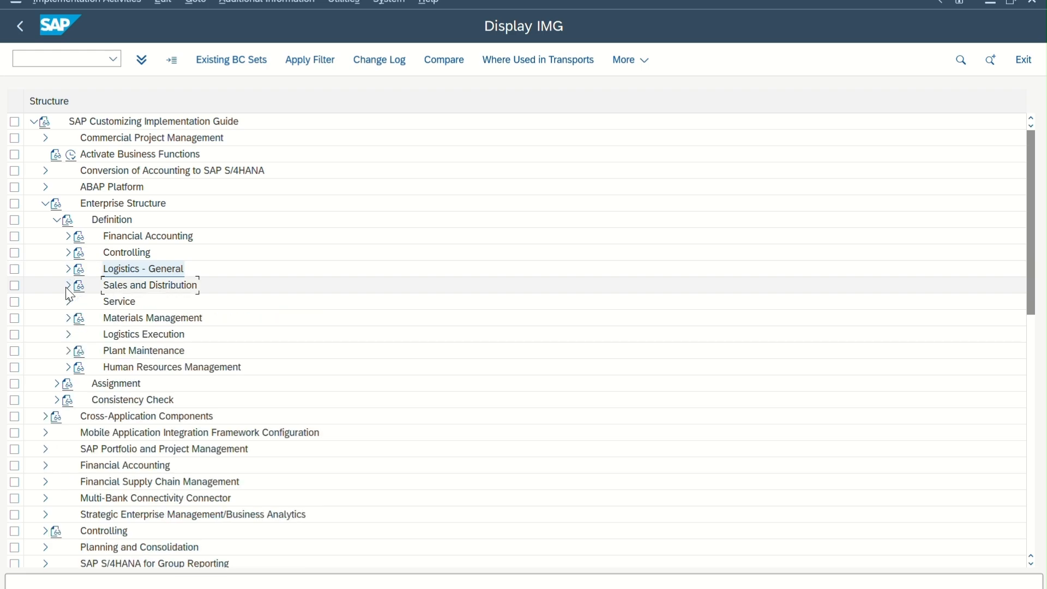
click(67, 318)
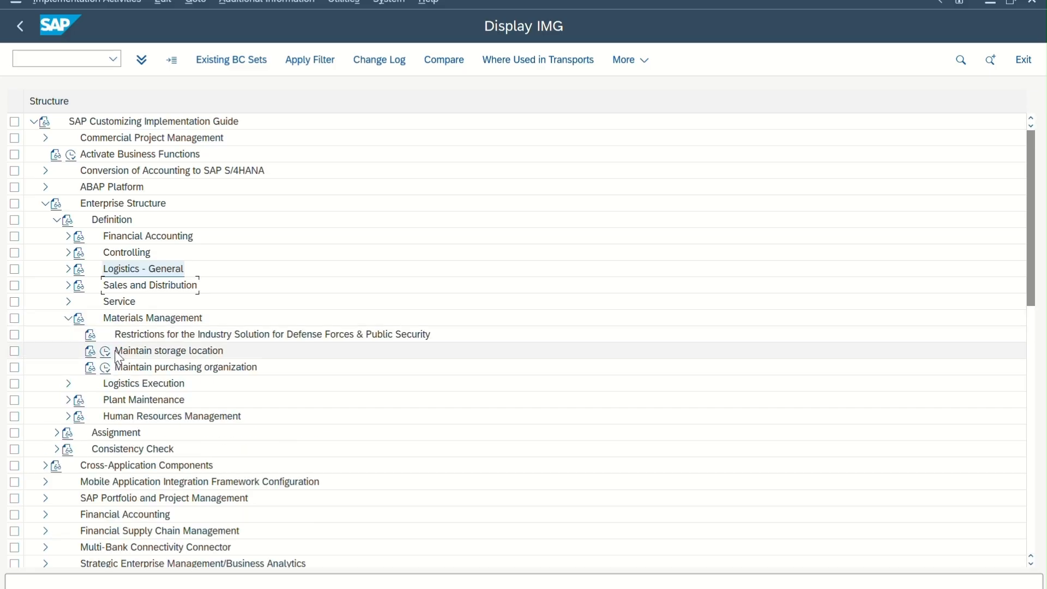
Expand Logistics - General, view the plants overview in Define Plant, and open the Copy, delete, check plant activity.
click(67, 268)
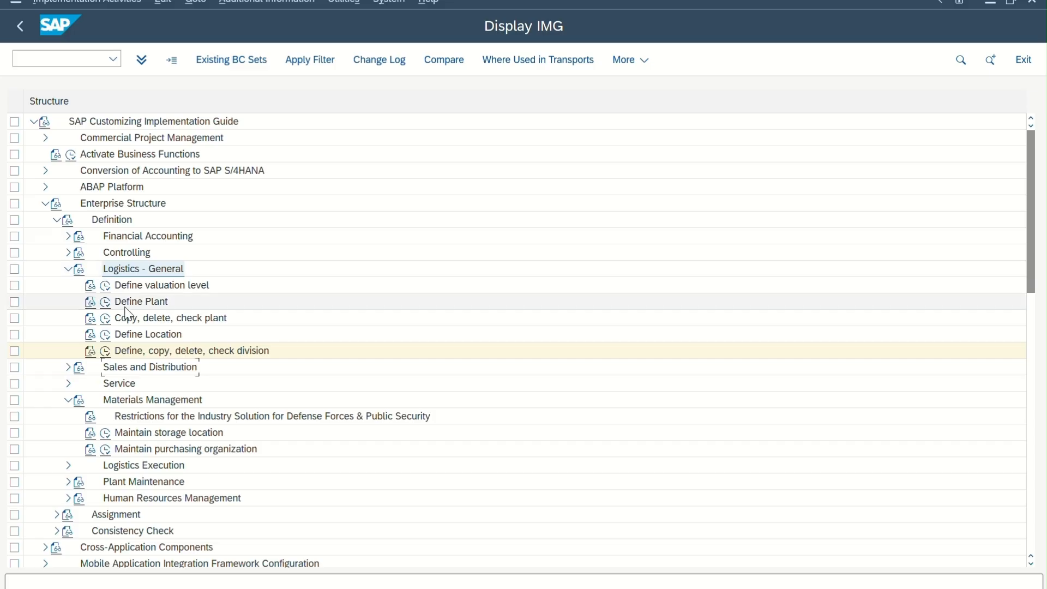
click(106, 304)
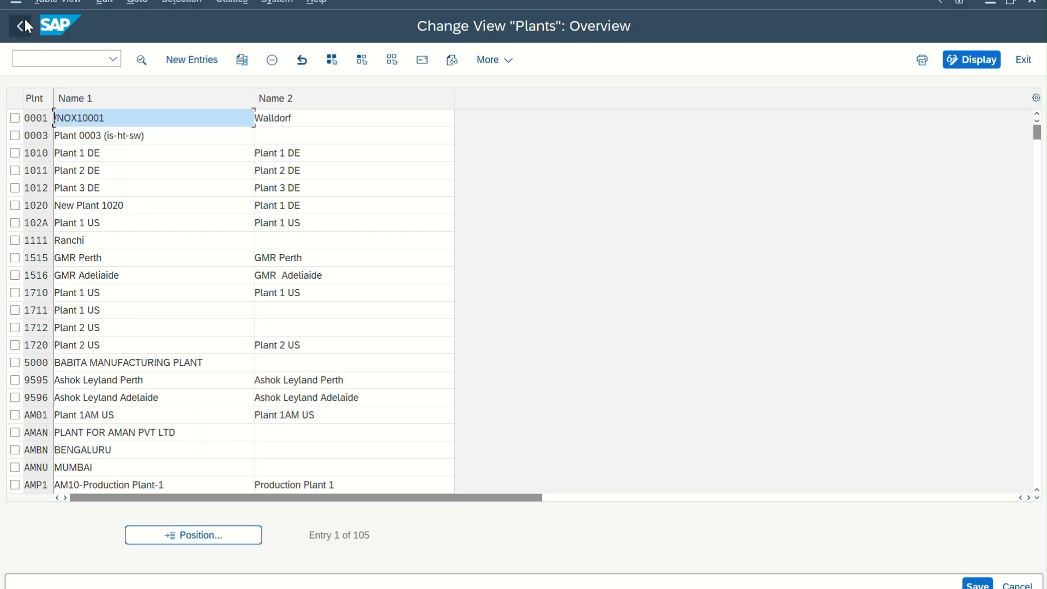
click(22, 24)
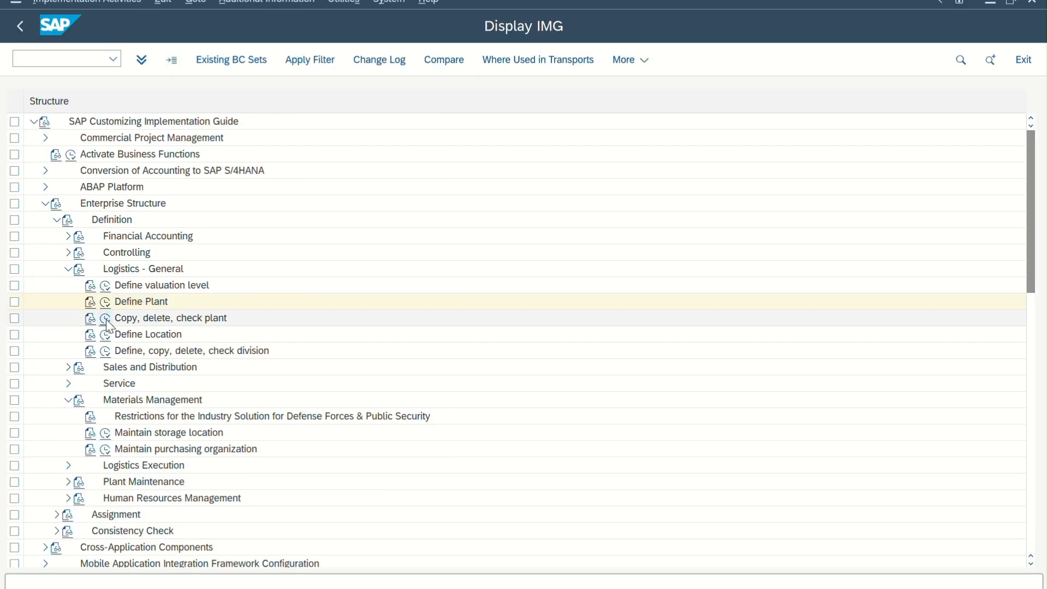
click(105, 319)
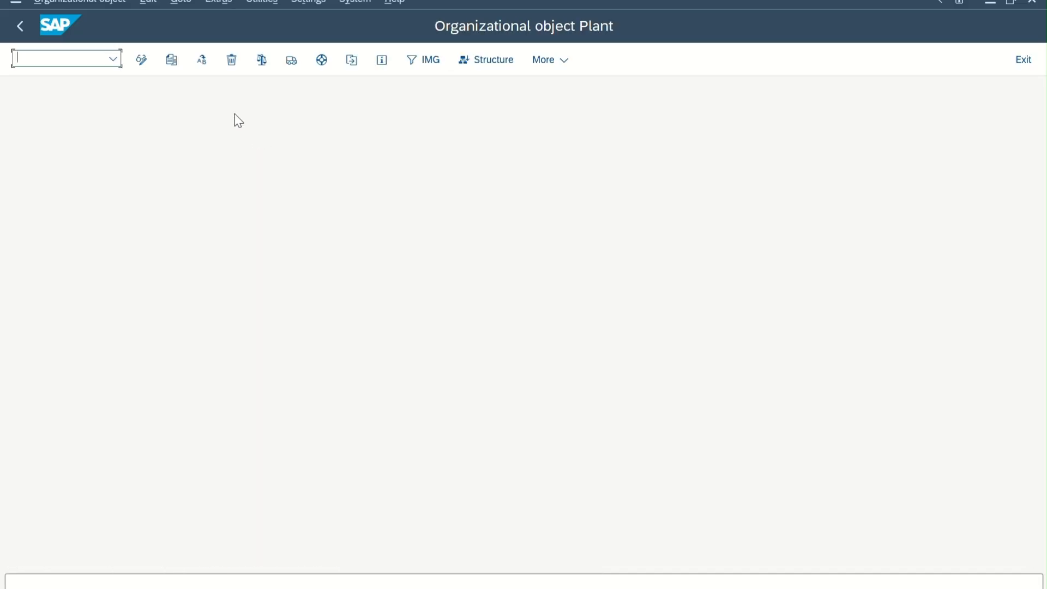
Copy plant 1710 to new plant 1201, including number ranges and addresses, in customizing request NEW COMPANY-1201.
click(173, 68)
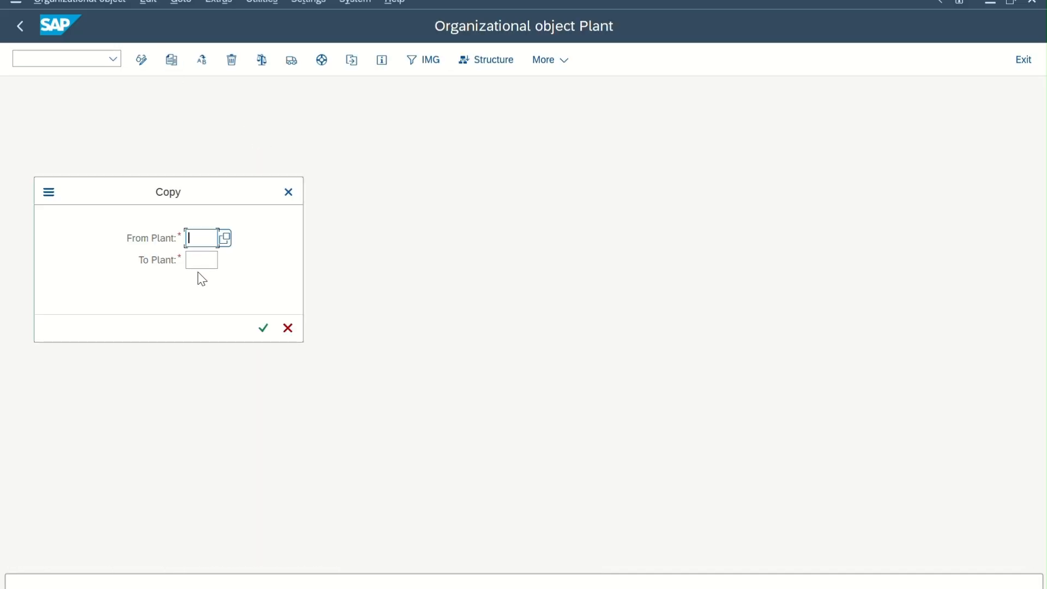
text(1710)
click(219, 268)
text(1201)
key(Return)
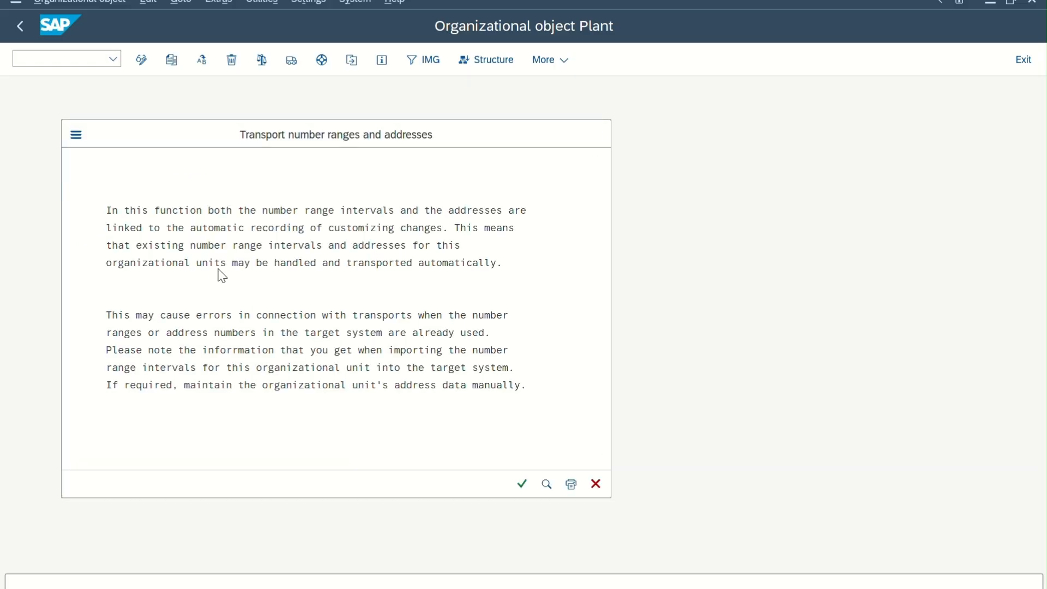
key(Return)
key(Return)
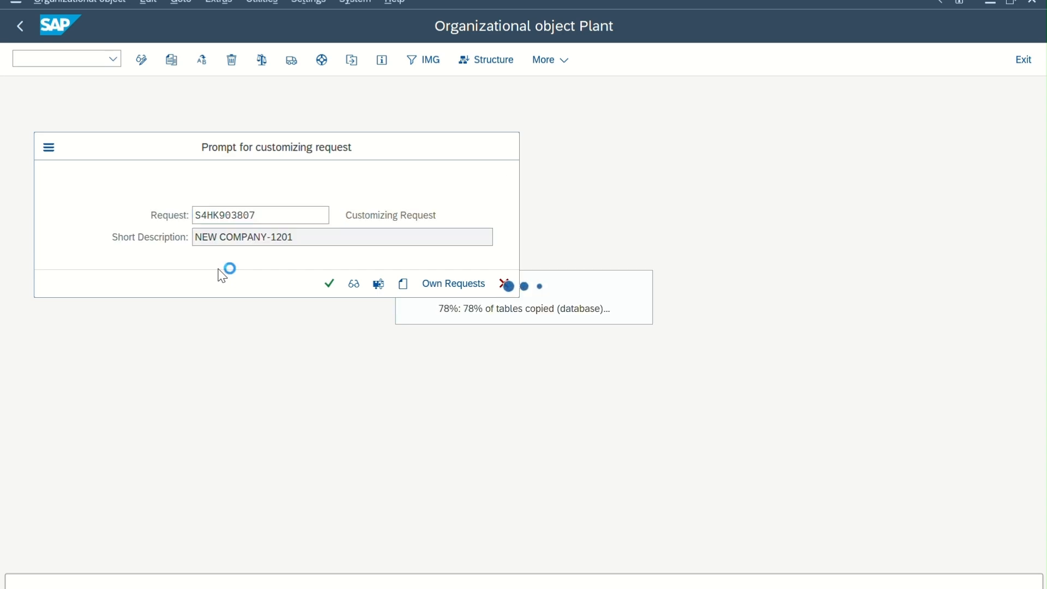
key(Return)
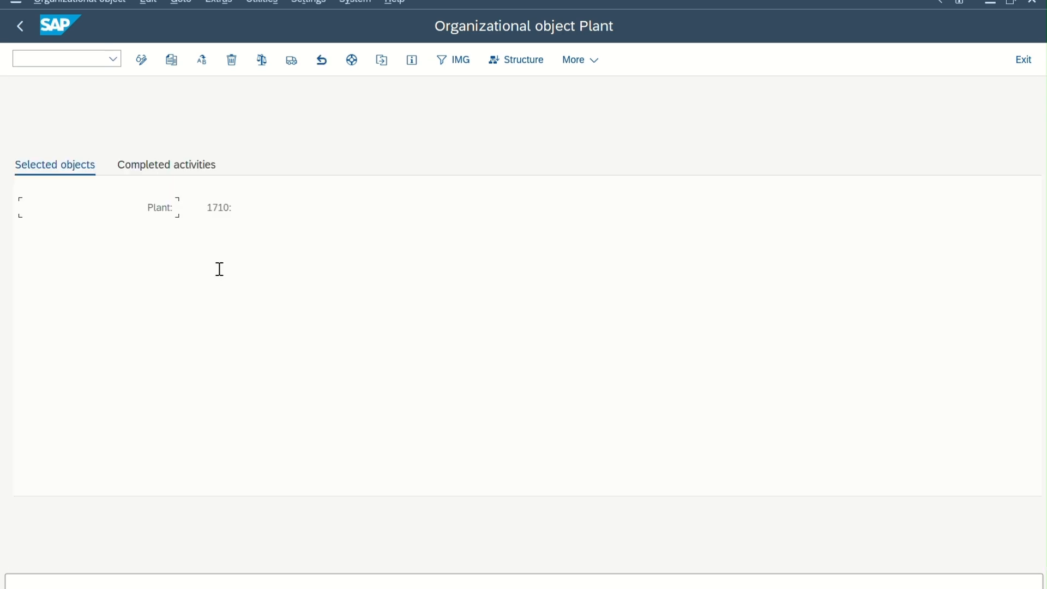
Review the completed activities of the plant copy and return to the implementation guide.
click(174, 170)
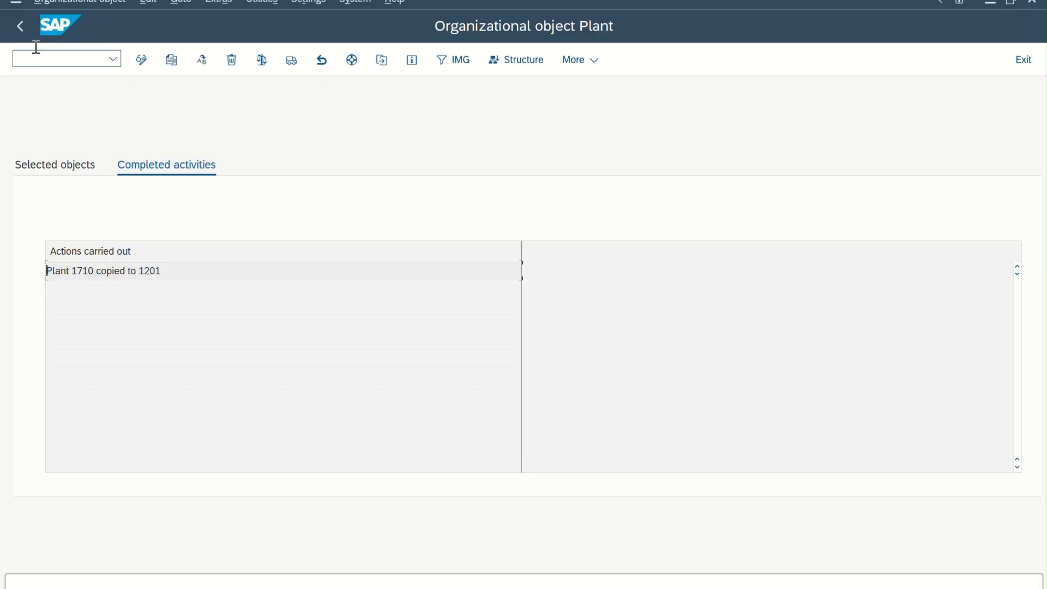
click(22, 25)
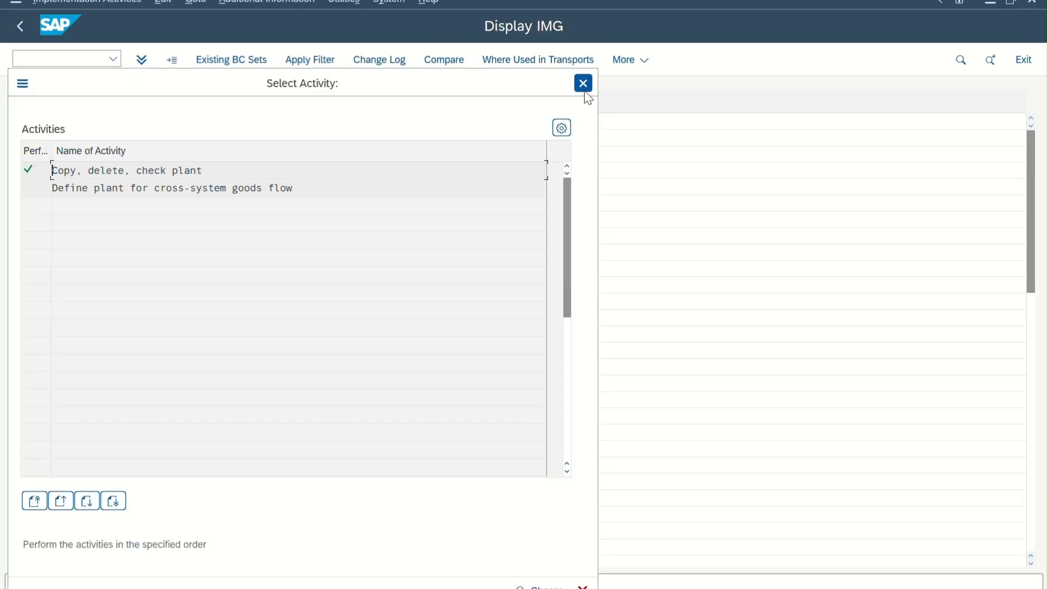
click(582, 82)
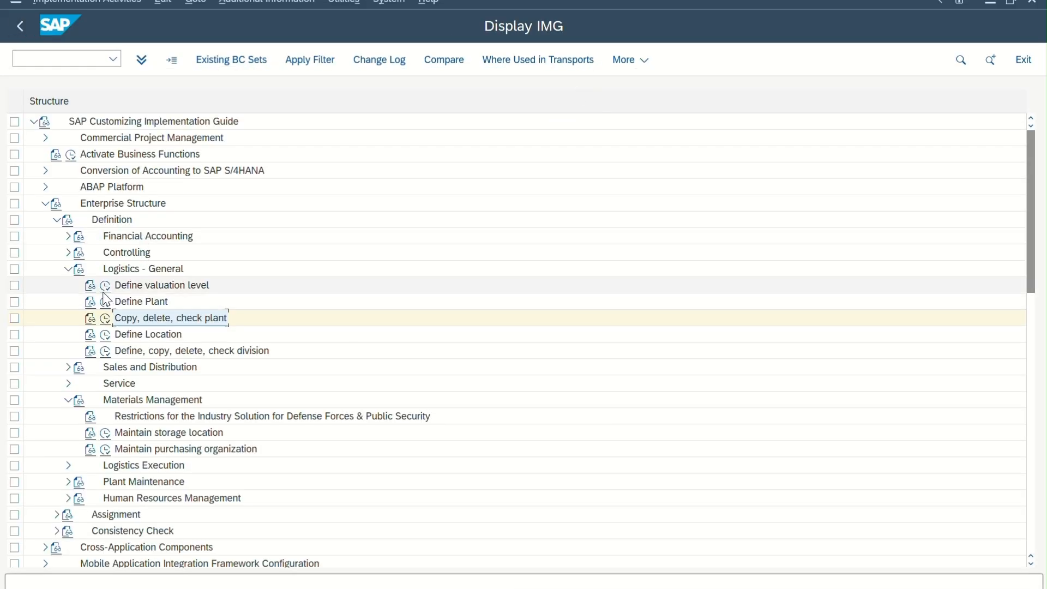
click(105, 318)
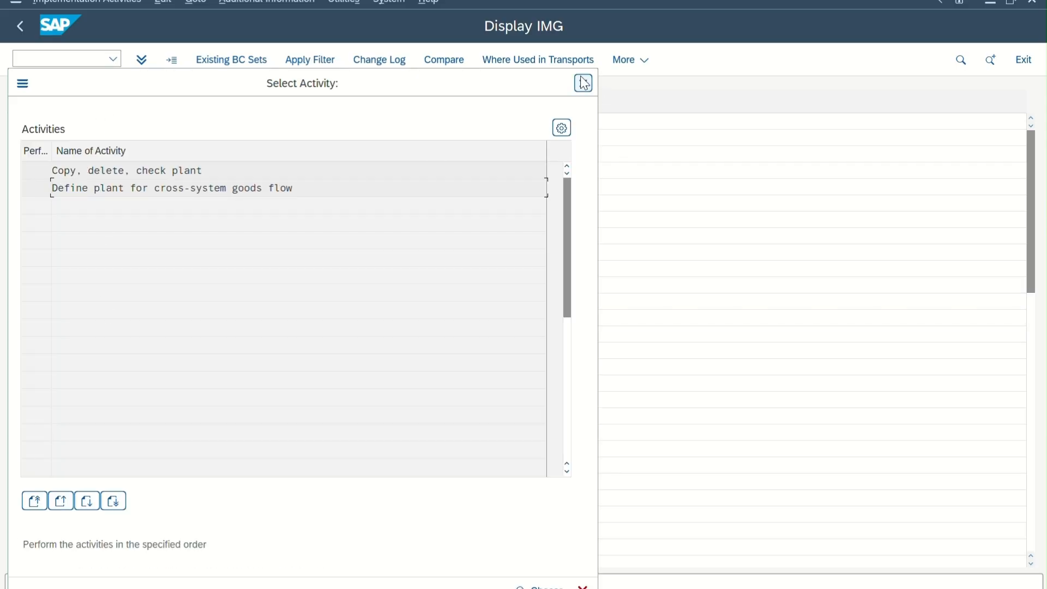
click(583, 83)
Find plant 1201 in the Define Plant overview and open its details.
click(105, 302)
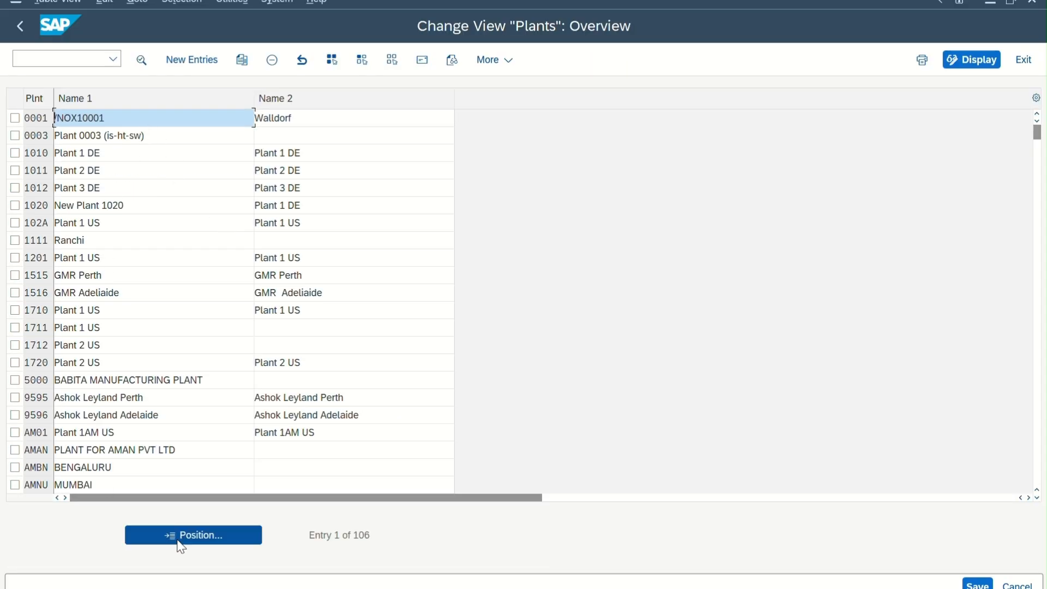
click(181, 535)
text(1201)
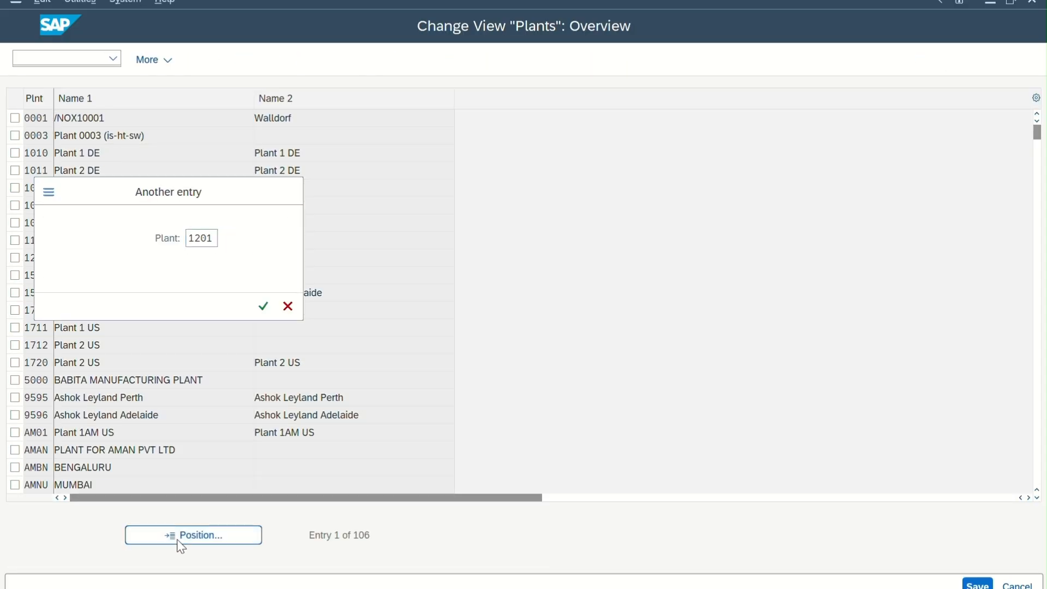
key(Return)
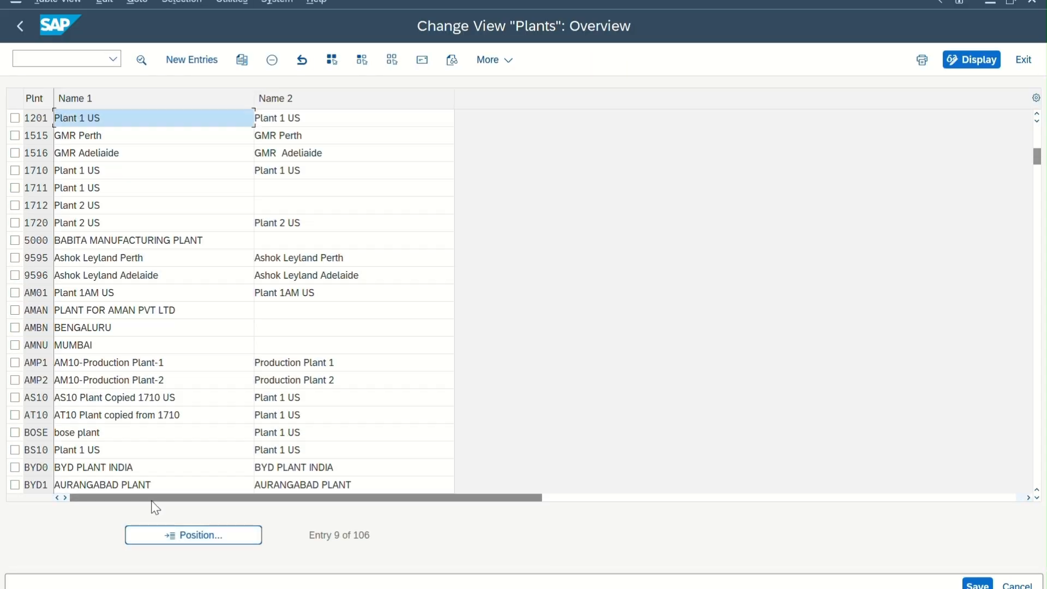
double_click(125, 119)
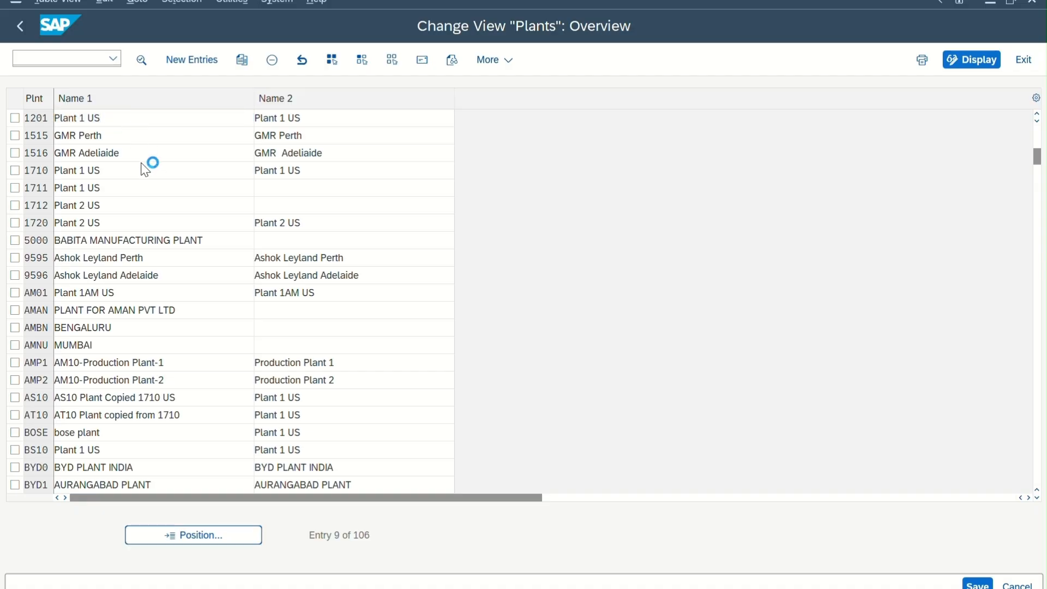
Set Name 1 of plant 1201 to TATA PLANT-1 and clear Name 2.
drag(165, 121, 16, 148)
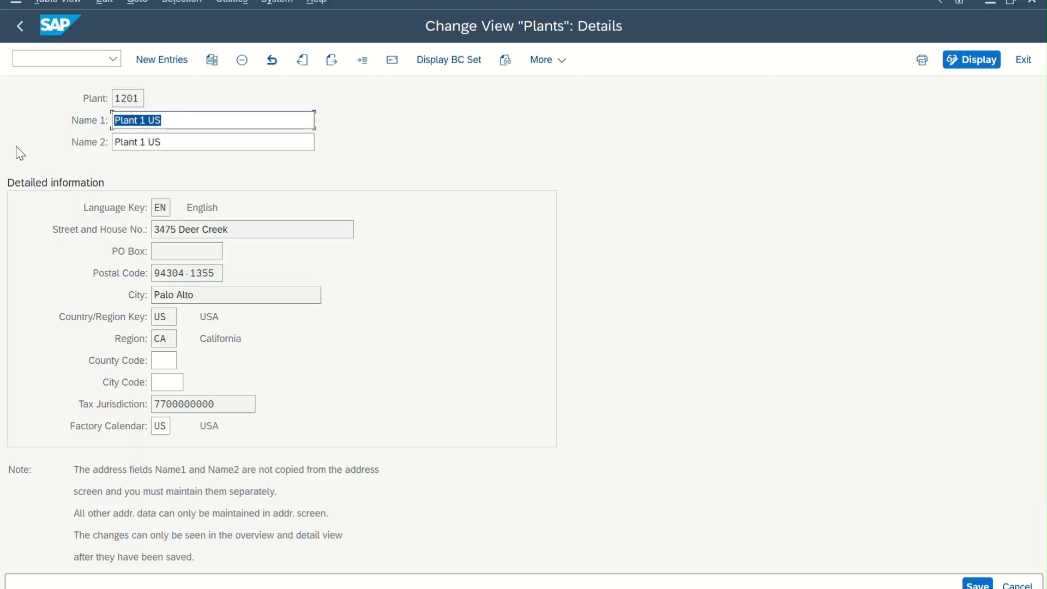
text(TATA P)
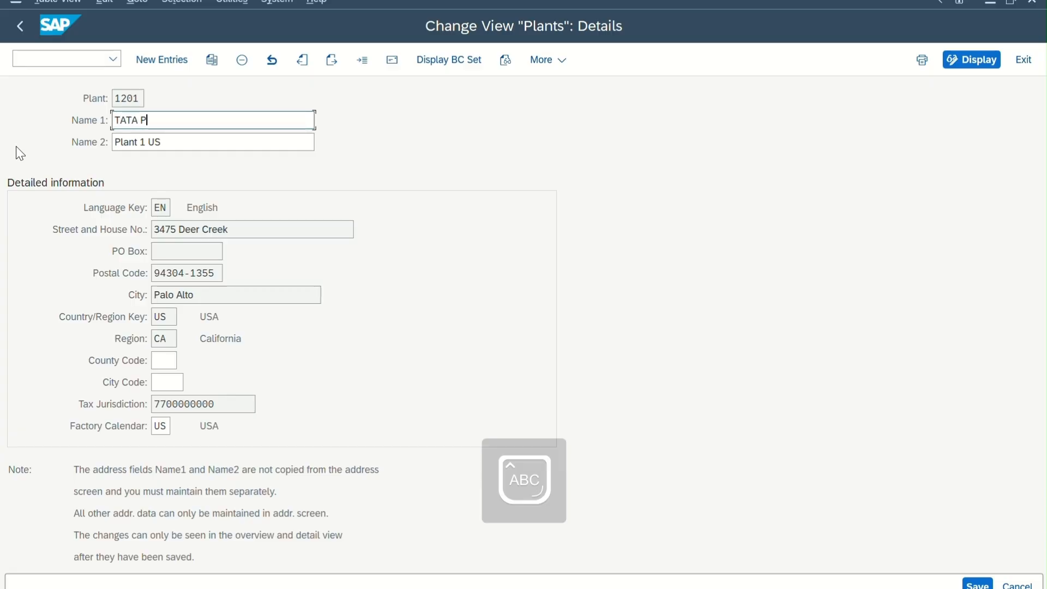
text(LANT-)
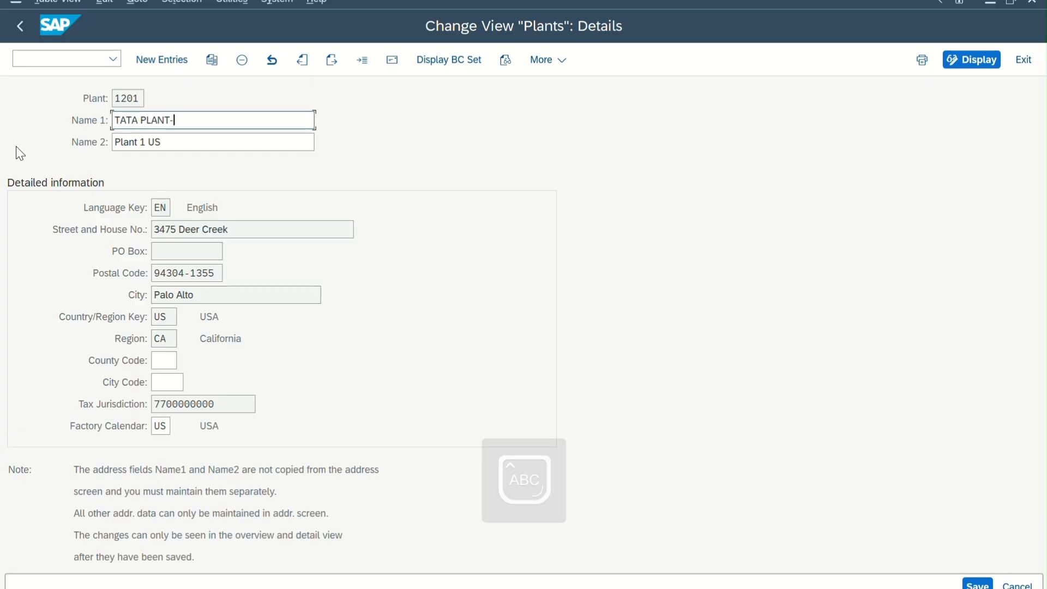
text(1201)
key(BackSpace)
key(BackSpace)
key(BackSpace)
key(BackSpace)
key(BackSpace)
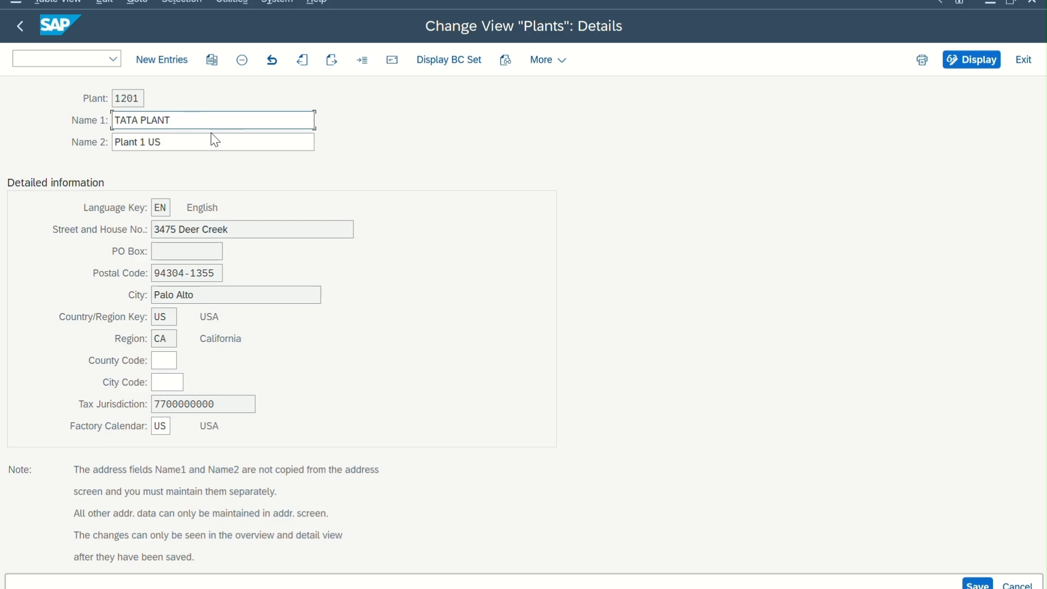
text(-1)
drag(200, 141, 1, 181)
key(BackSpace)
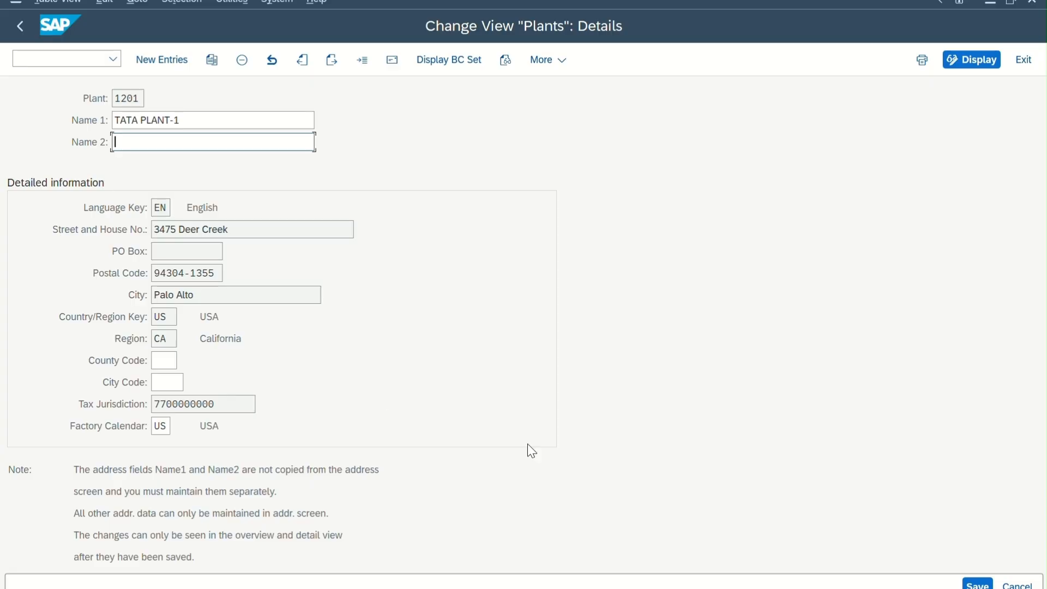
Save the changes to plant 1201, acknowledge the customizing request dialog and return to the implementation guide.
click(977, 584)
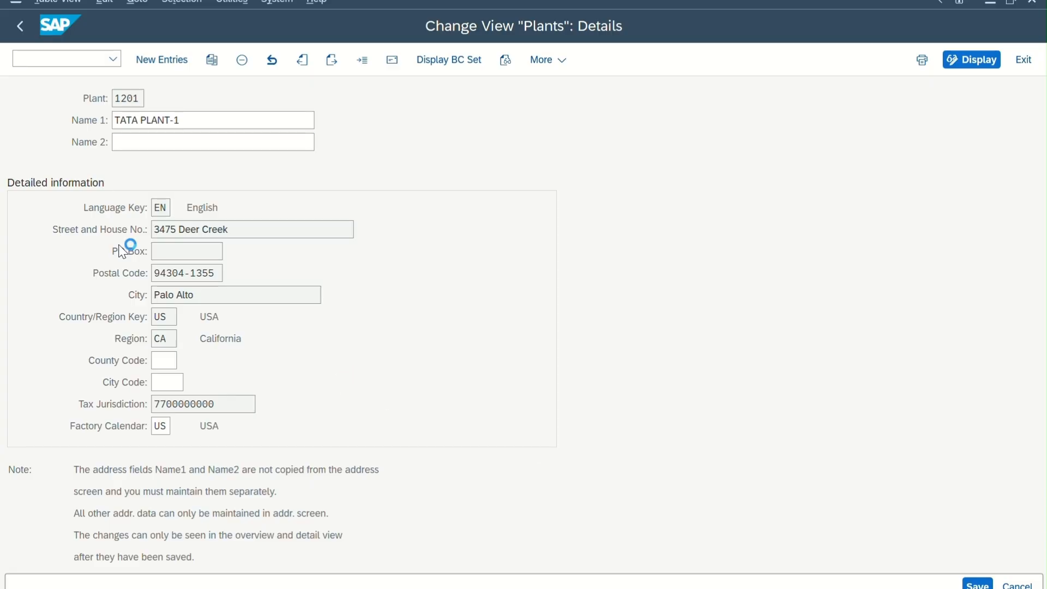
click(460, 551)
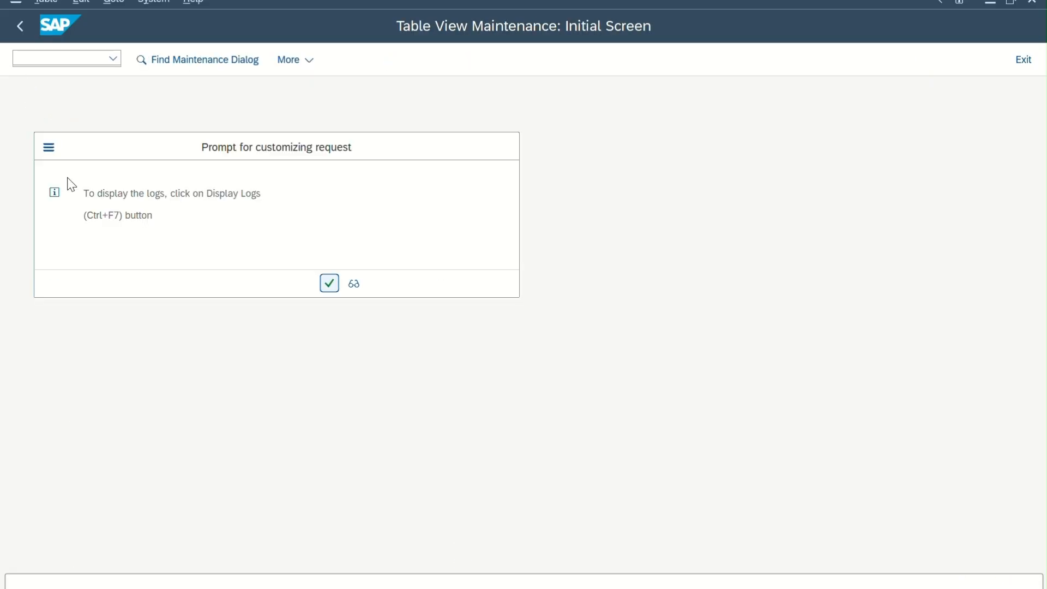
click(329, 284)
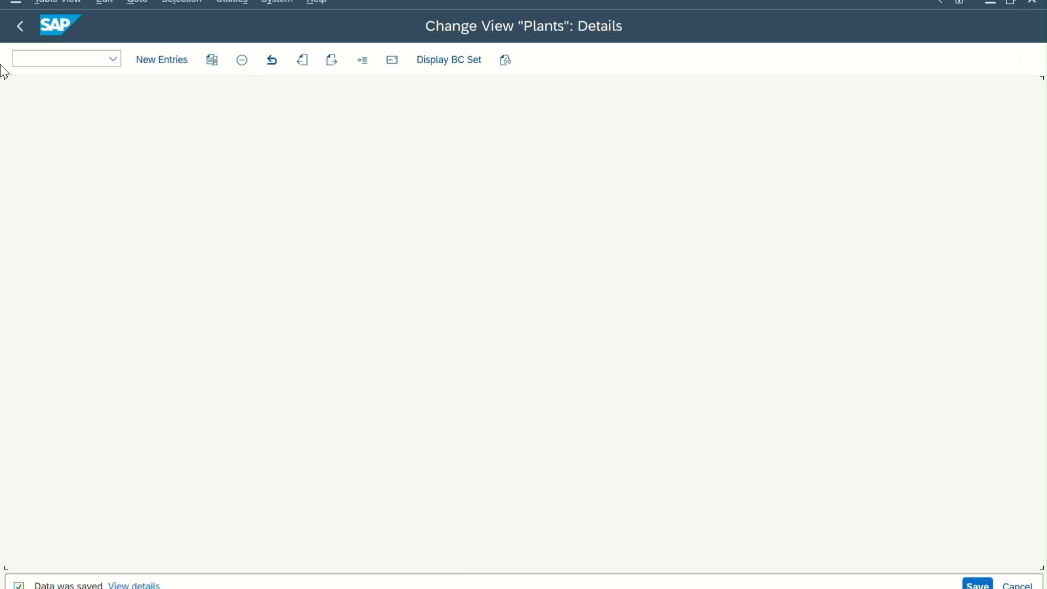
click(16, 27)
click(17, 26)
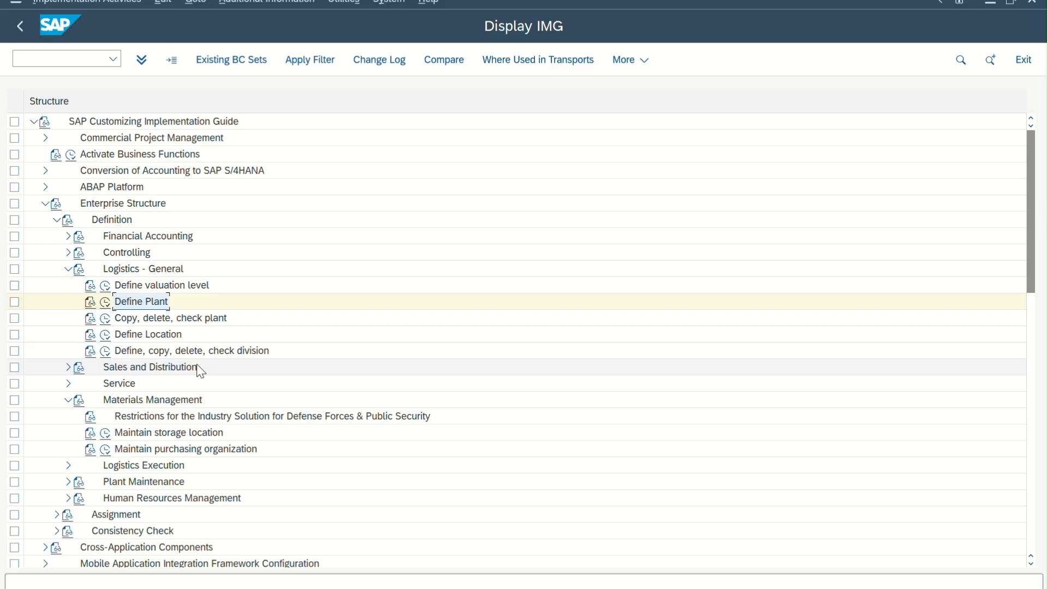
Collapse Logistics - General and open Maintain storage location under Materials Management for plant 1201.
click(68, 269)
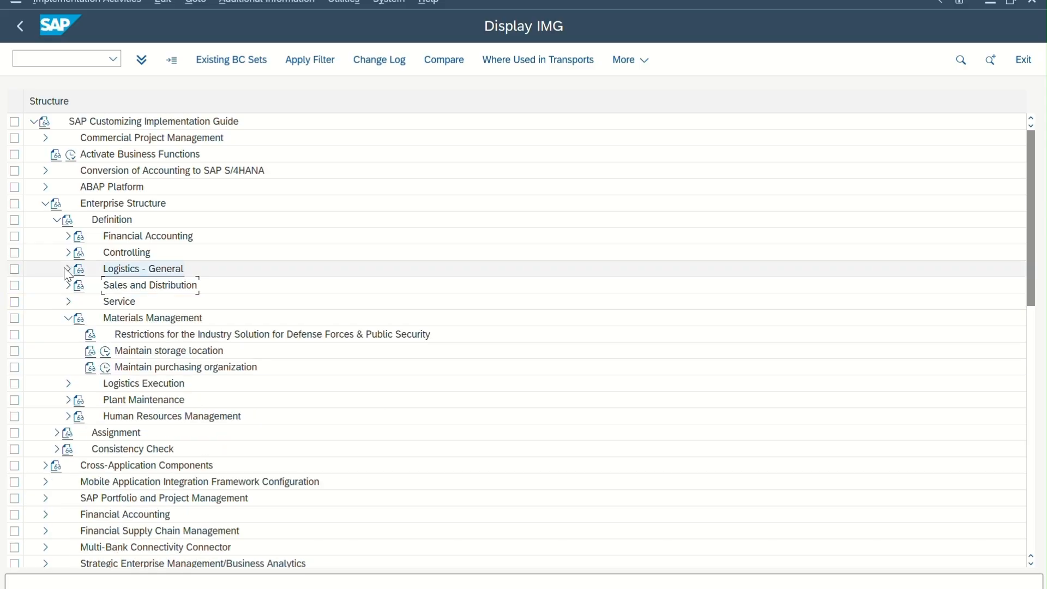
click(107, 354)
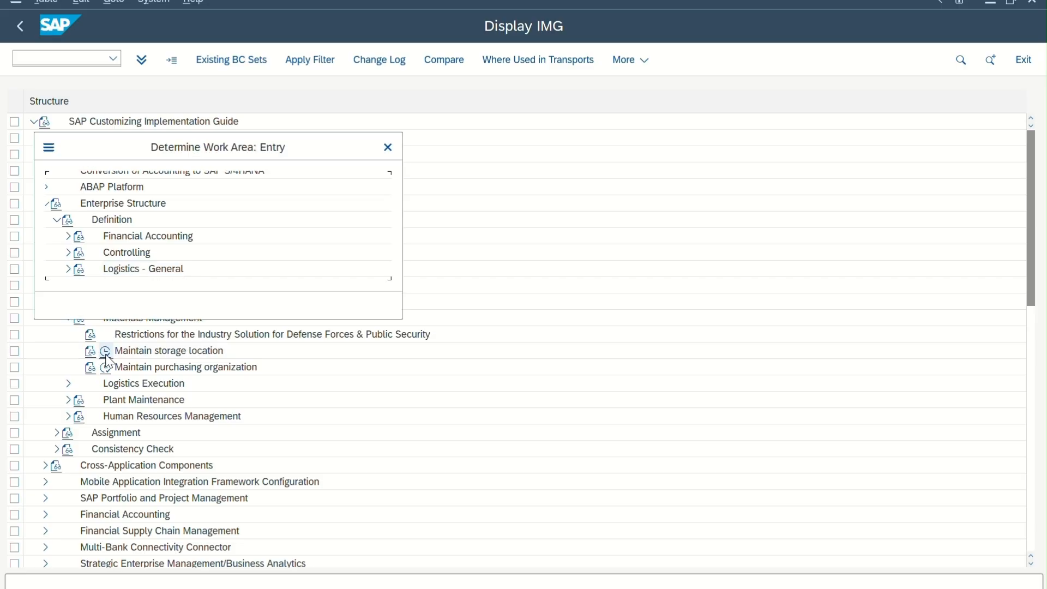
text(1201)
key(Return)
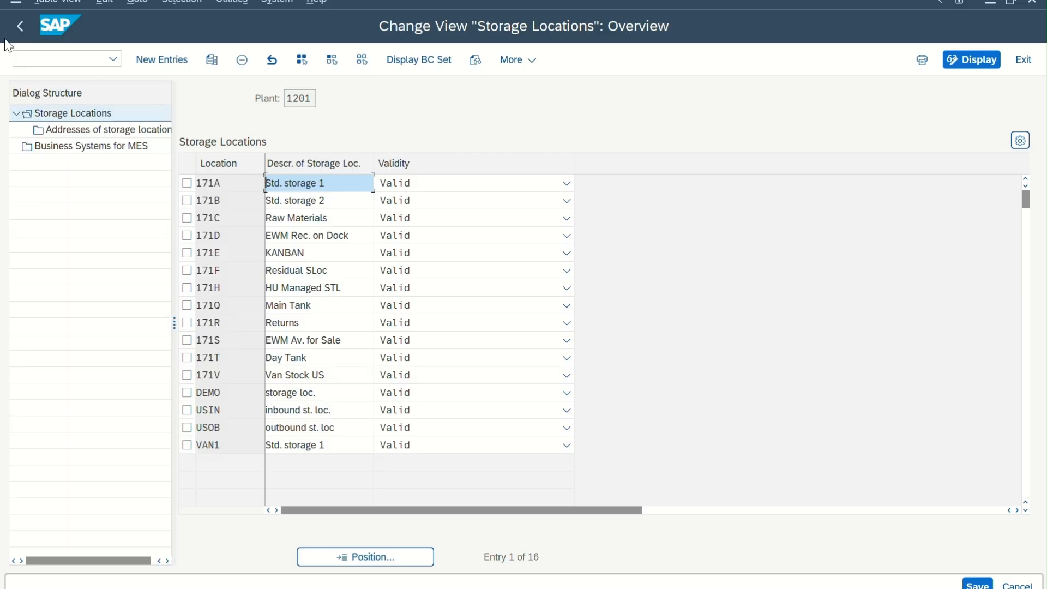
click(20, 26)
click(105, 351)
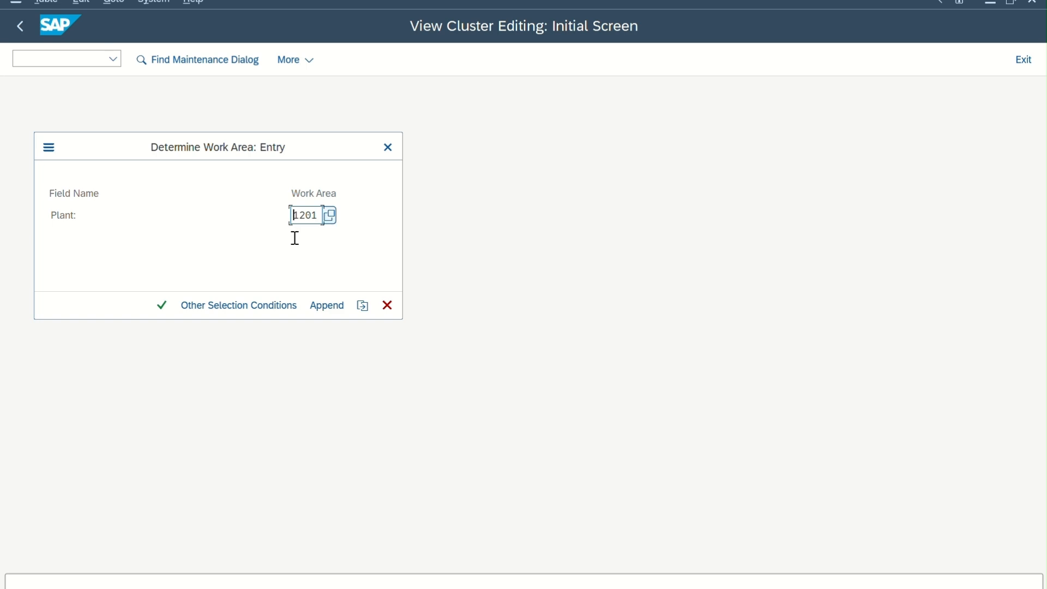
click(162, 305)
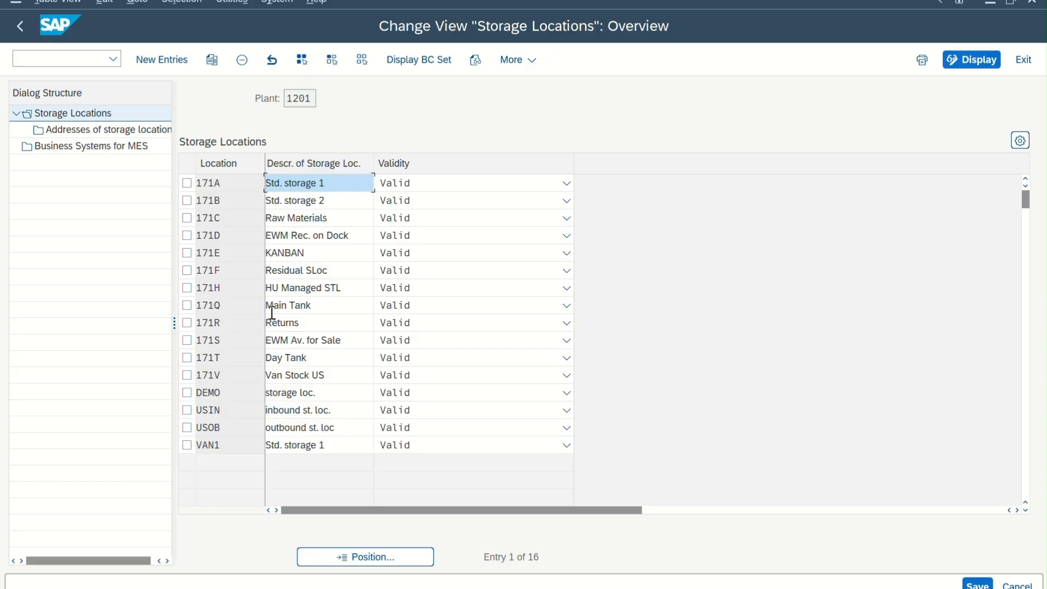
Delete all storage locations copied into plant 1201, including those with dependent entries.
click(303, 64)
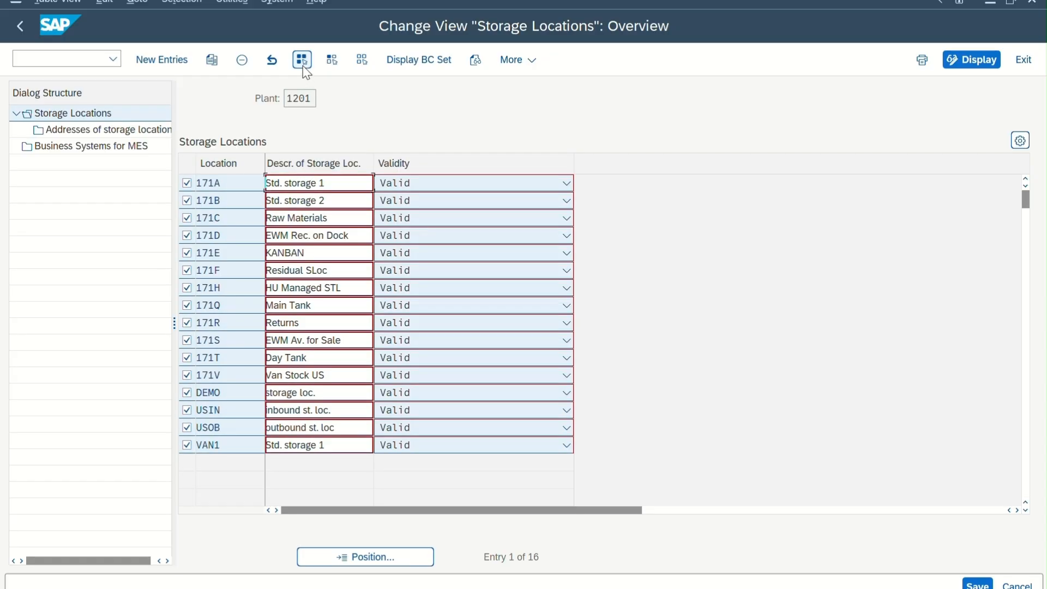
click(242, 66)
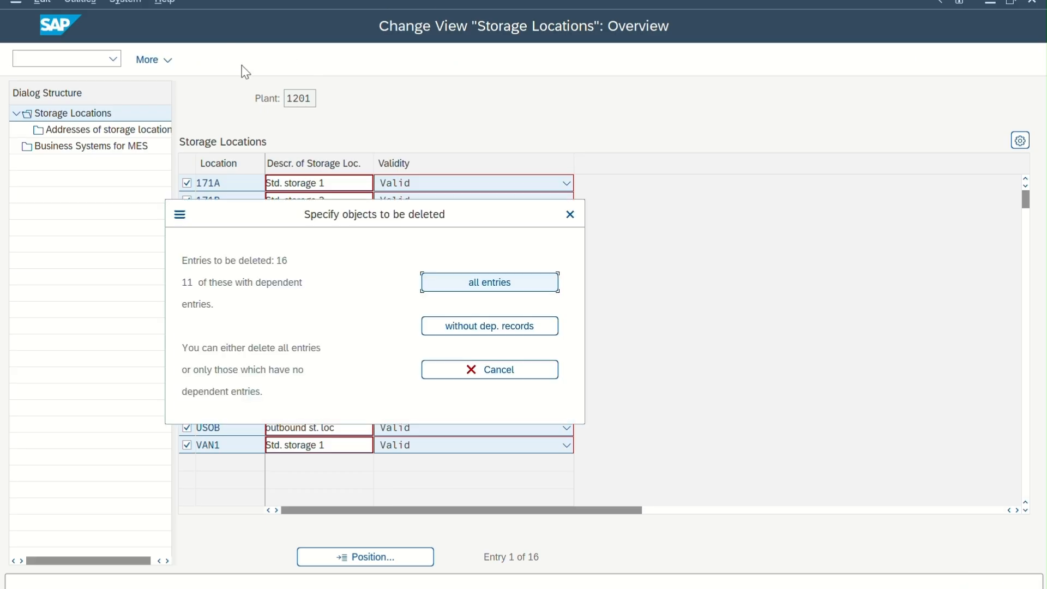
click(487, 282)
click(457, 552)
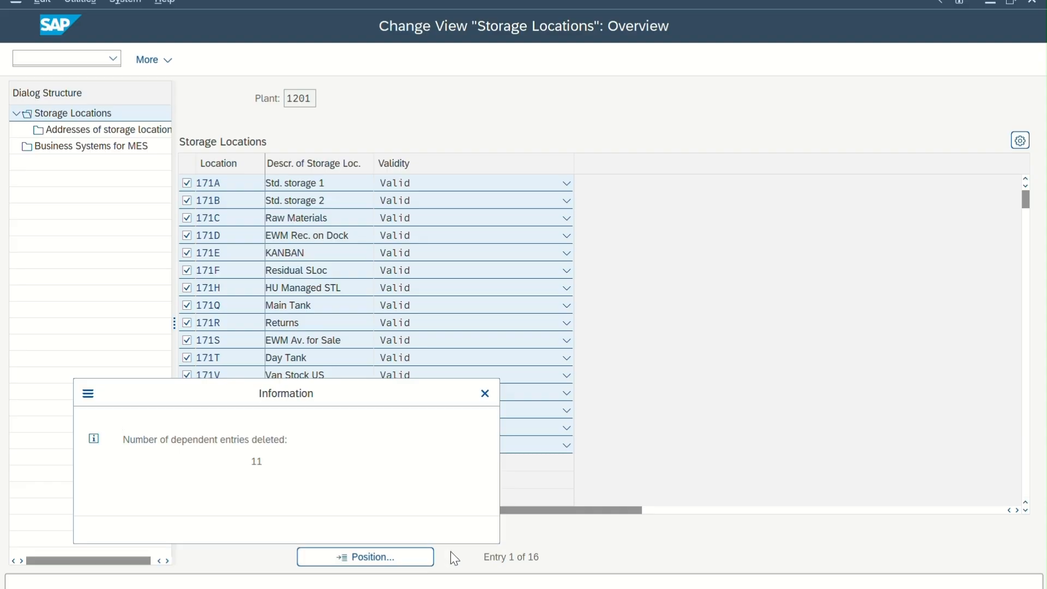
click(460, 530)
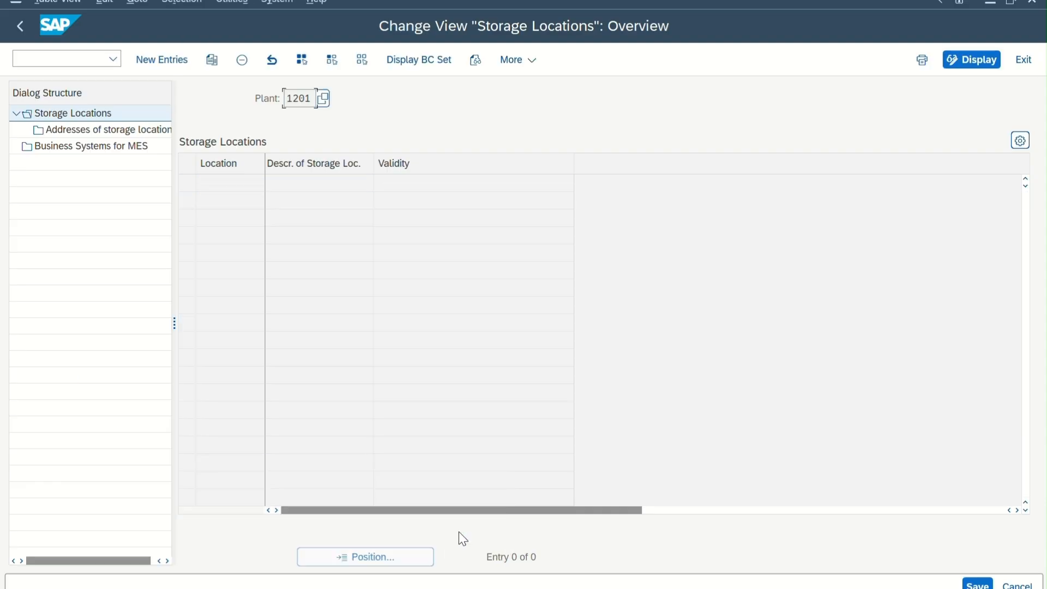
drag(312, 99, 243, 98)
click(240, 93)
Add new storage location TA01 with the description storage loc. 1 to plant 1201.
click(173, 64)
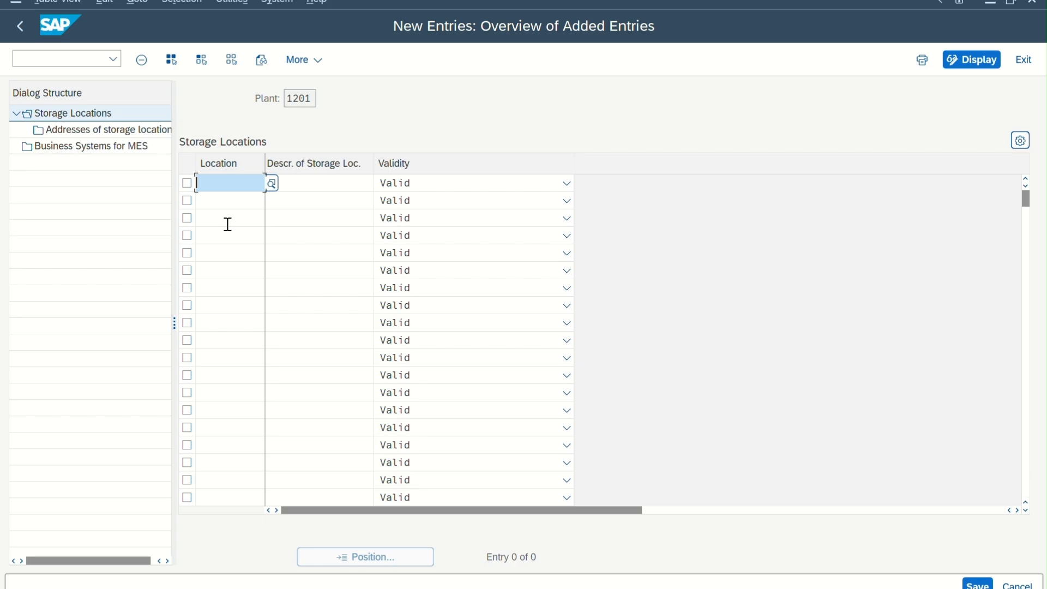
text(TATA)
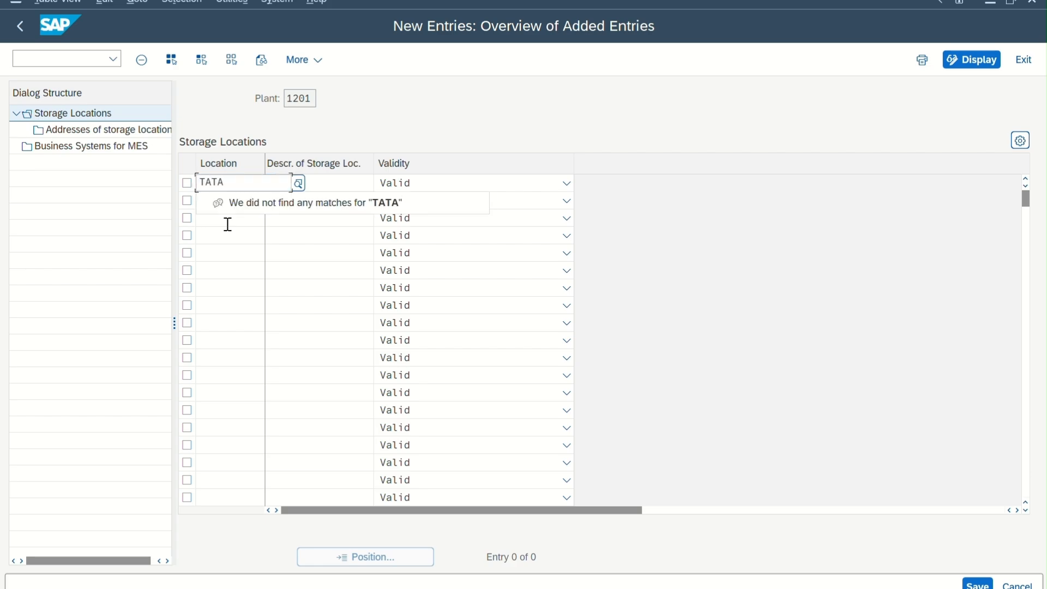
key(BackSpace)
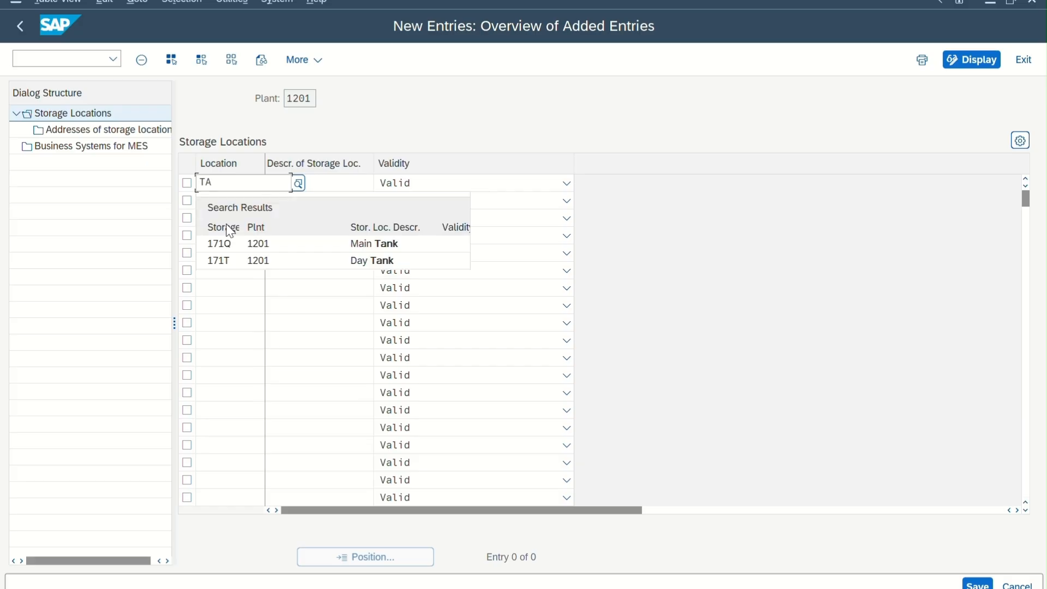
text(01)
key(Tab)
text(SAL)
key(BackSpace)
key(BackSpace)
key(BackSpace)
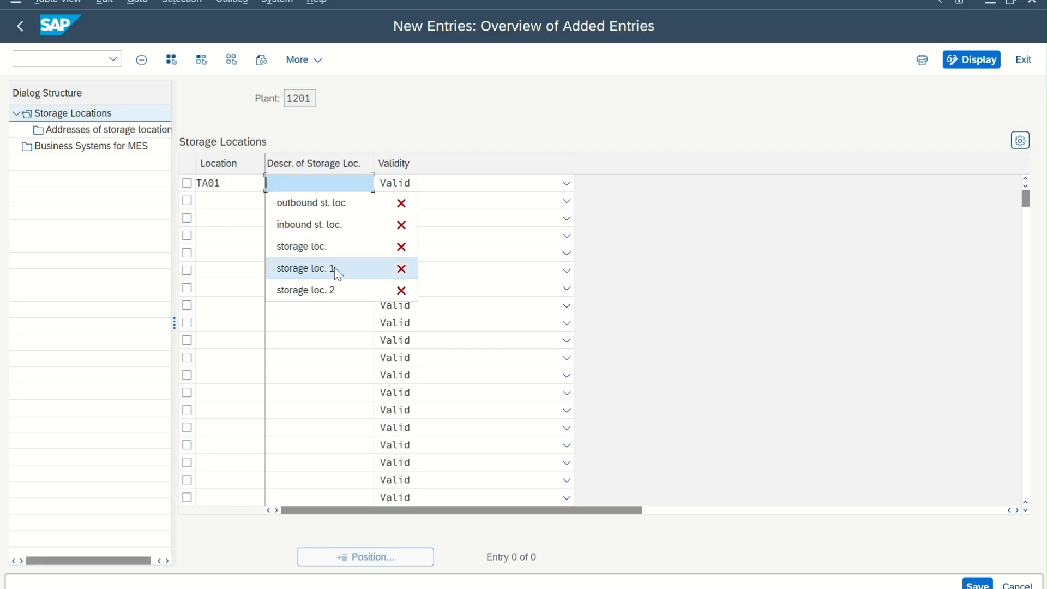
click(329, 269)
click(229, 203)
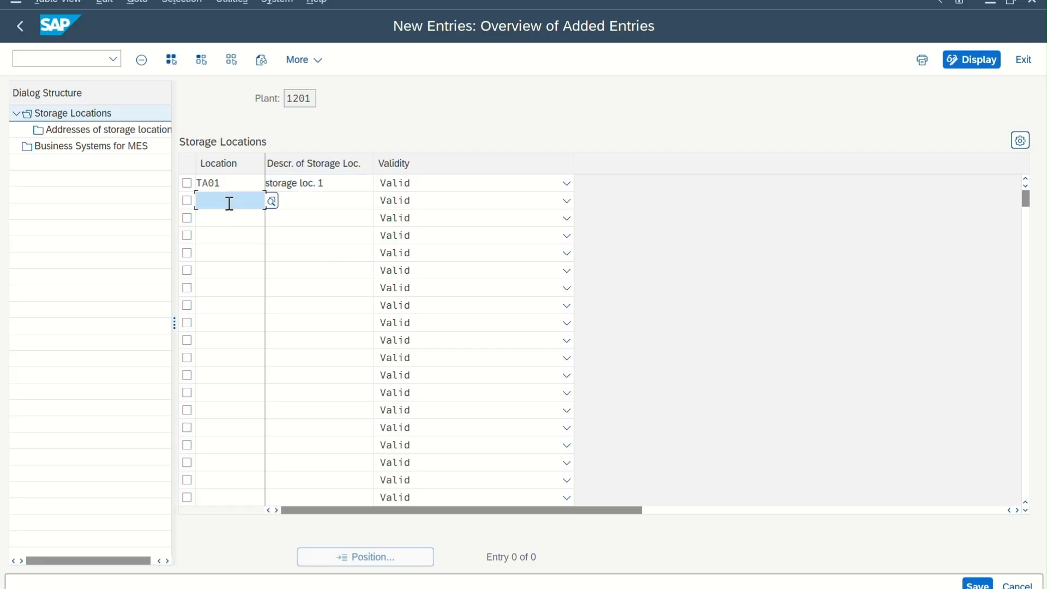
Add new storage location TA02 with the description storage loc. 2 to plant 1201.
text(TA02)
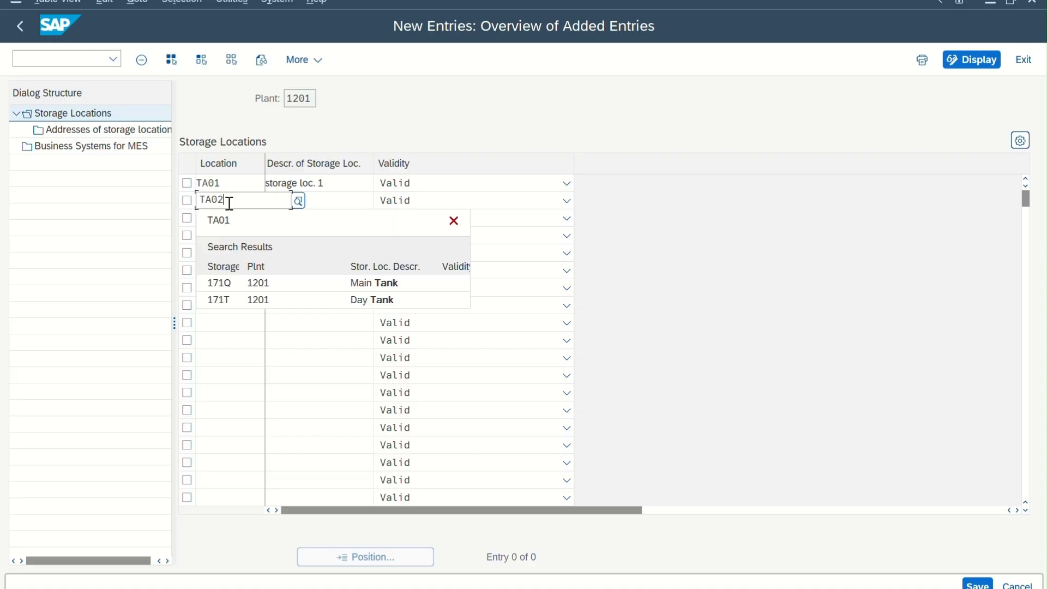
key(Tab)
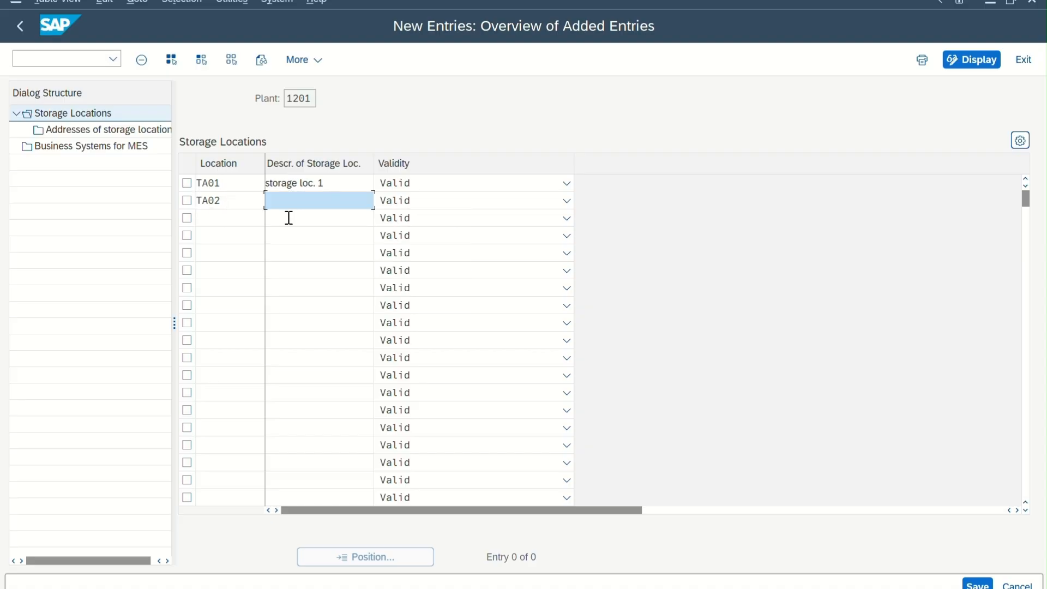
click(327, 201)
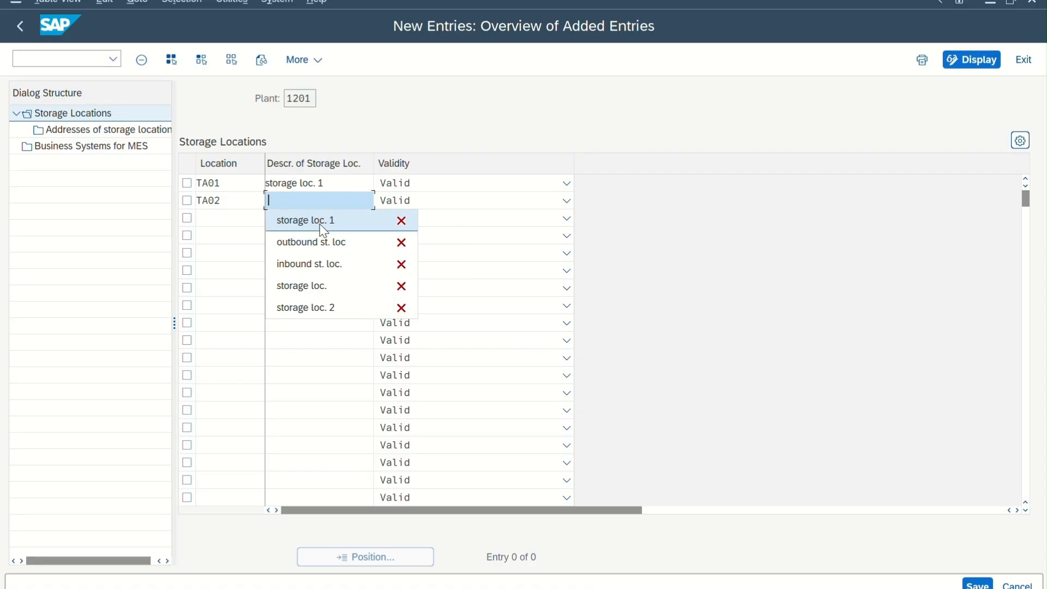
click(331, 305)
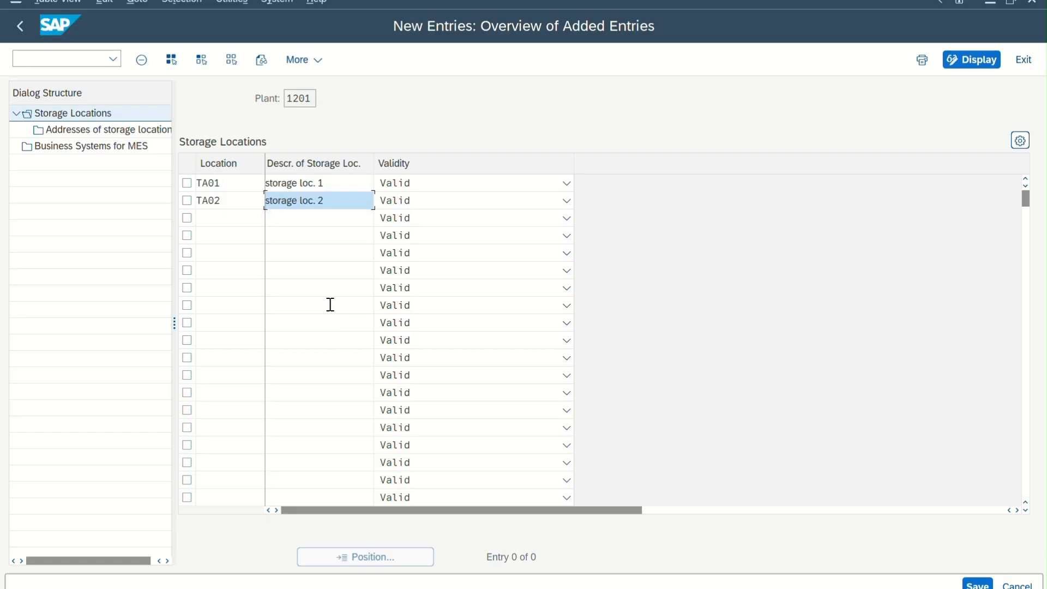
key(Return)
Save the new storage locations, confirm the customizing request and return to the implementation guide.
click(977, 585)
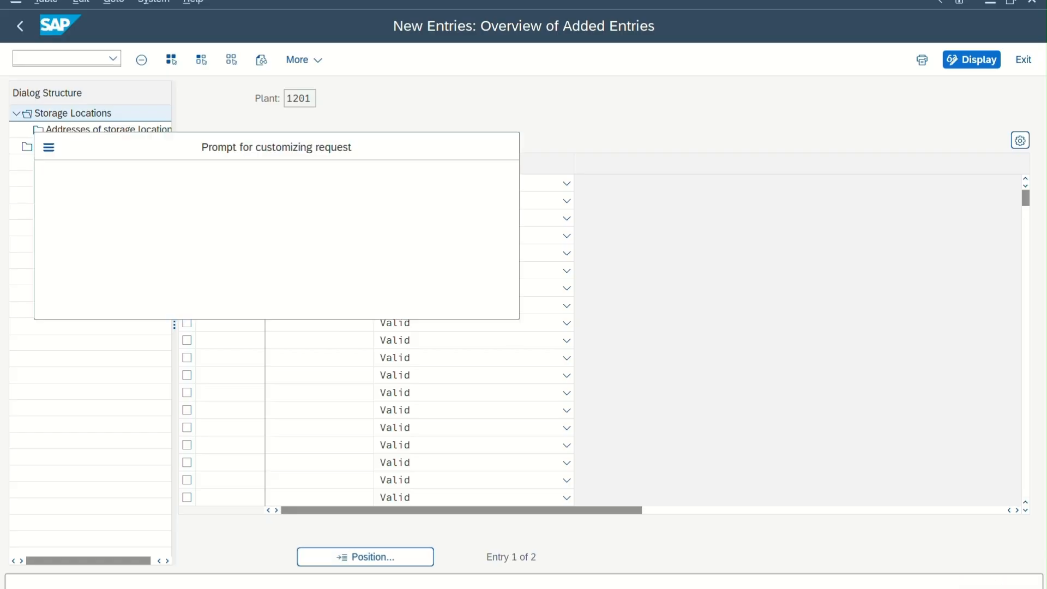
click(329, 305)
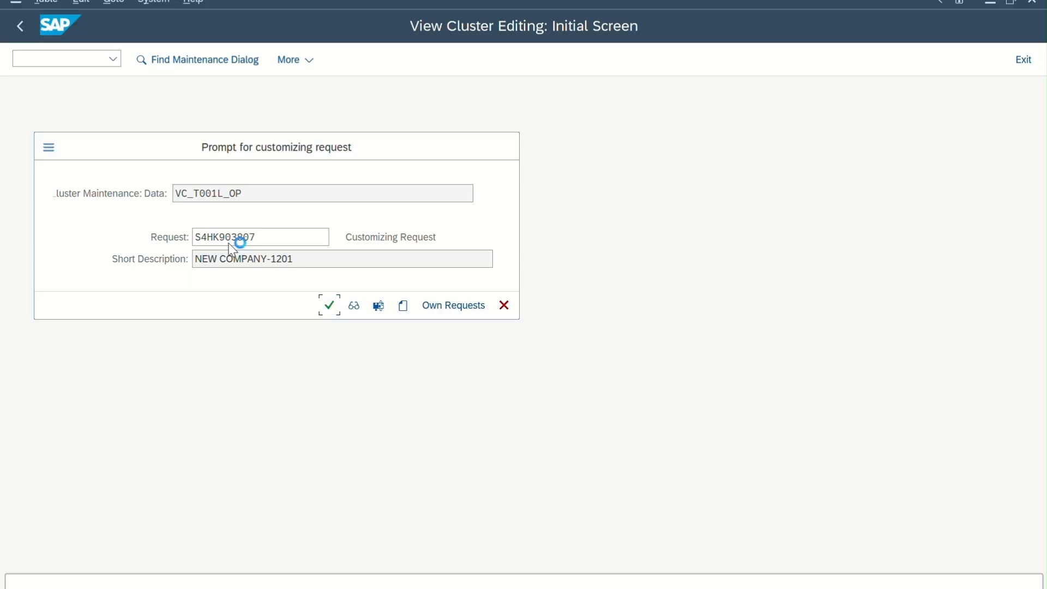
click(13, 28)
click(12, 30)
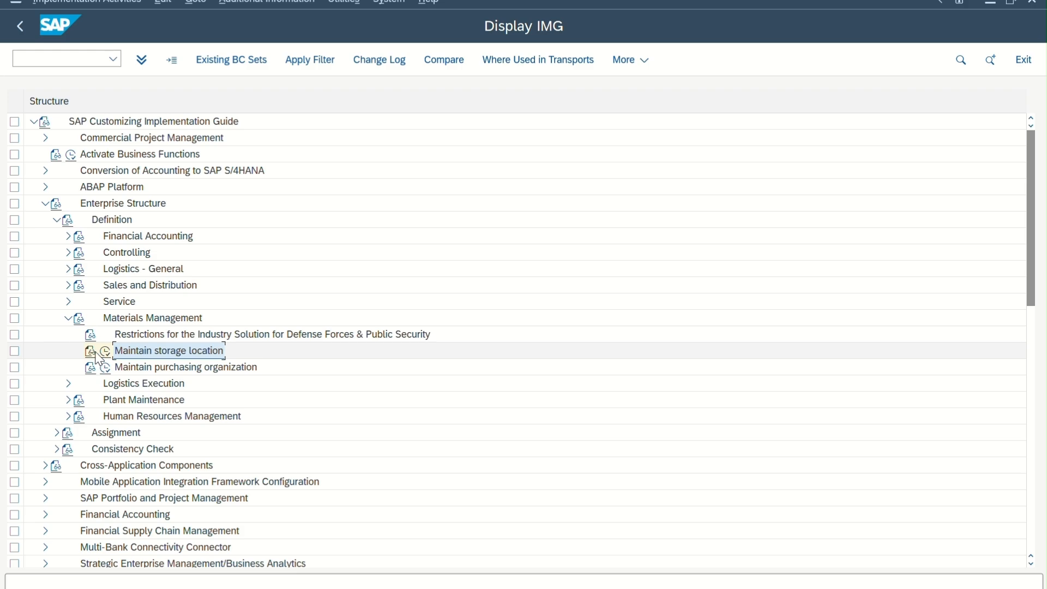
Collapse Materials Management and open Define Shipping Point under Logistics Execution.
click(68, 318)
click(68, 335)
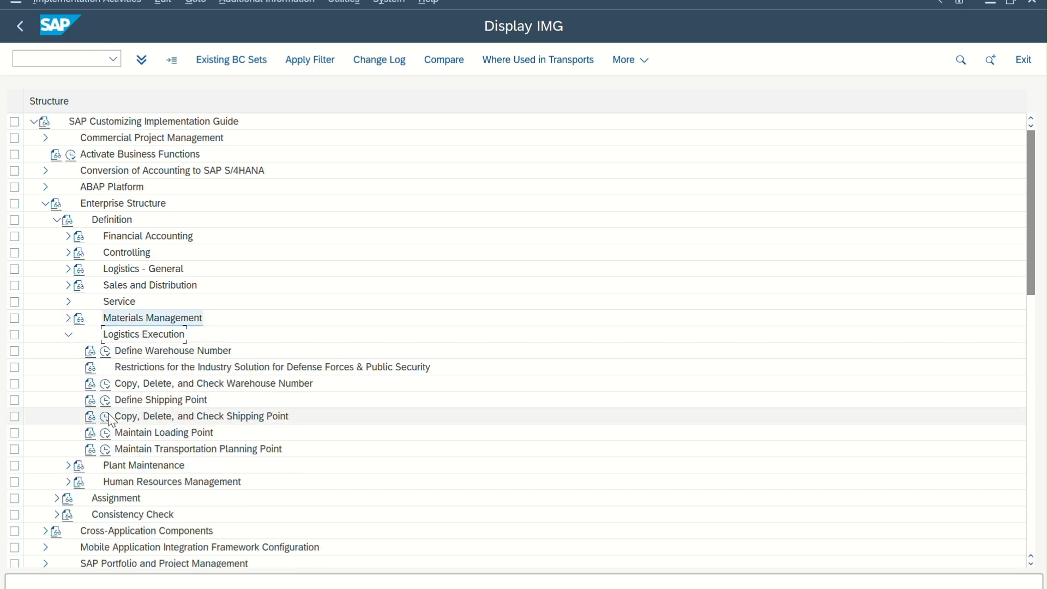
click(105, 401)
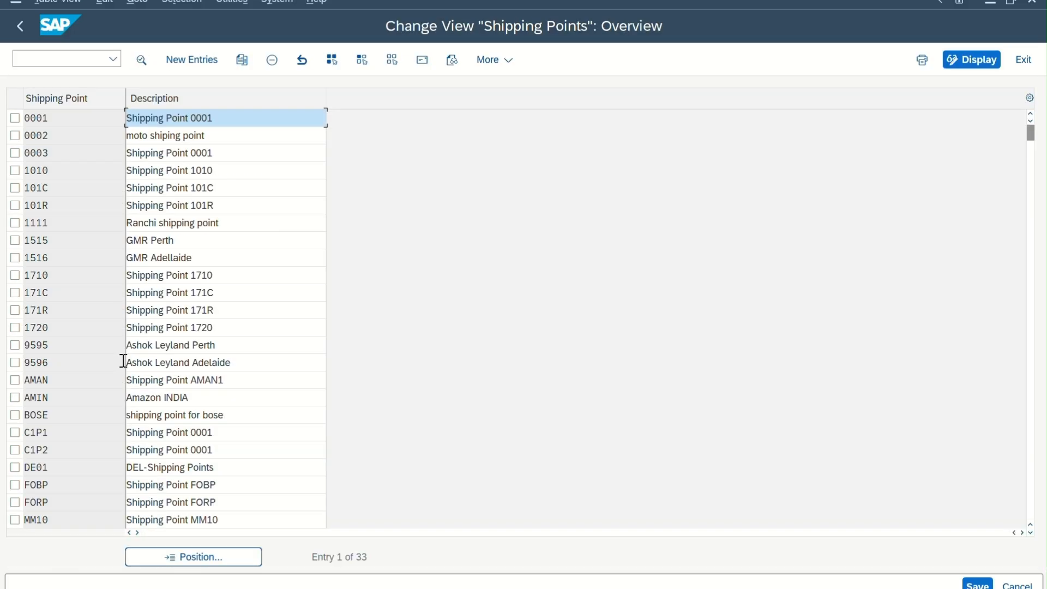
Create new shipping point 1201 with the description TATA SHIPPING POINT and factory calendar US.
click(176, 64)
text(12)
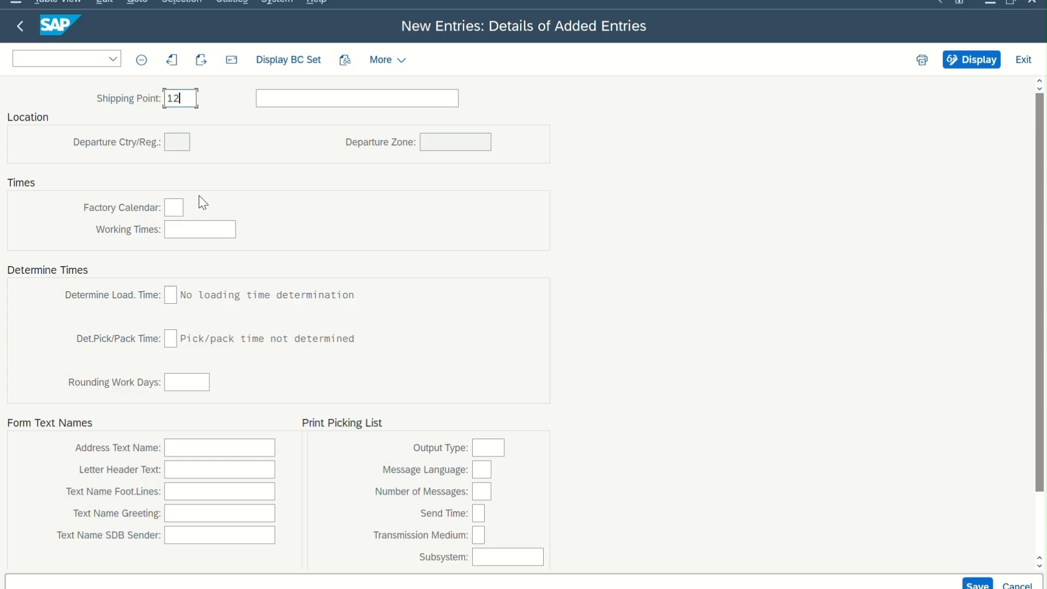
text(01TATA SHIPPING POINT)
key(Return)
click(177, 210)
text(US)
key(Return)
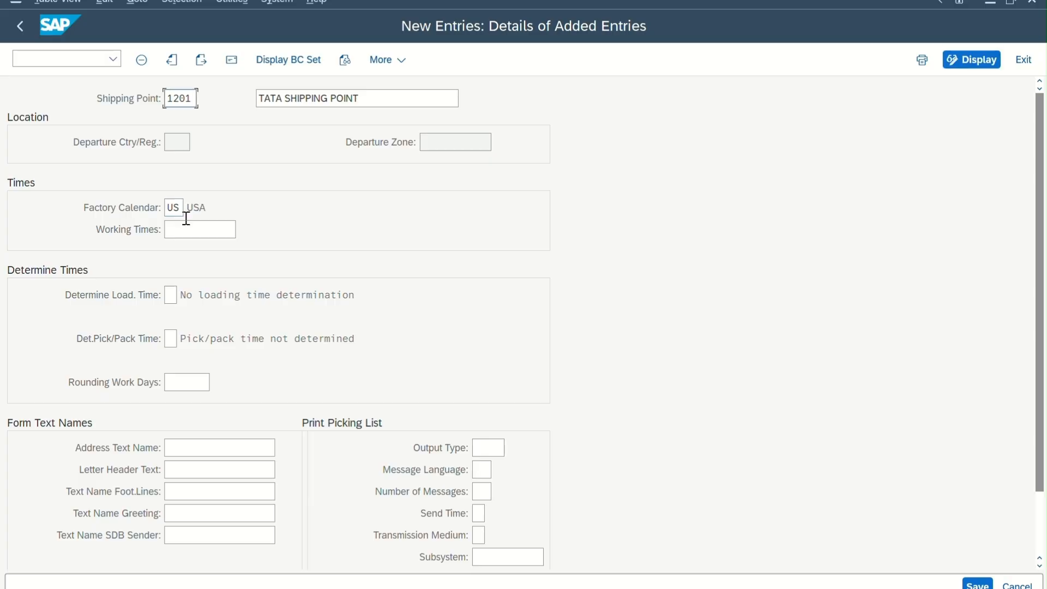
click(205, 229)
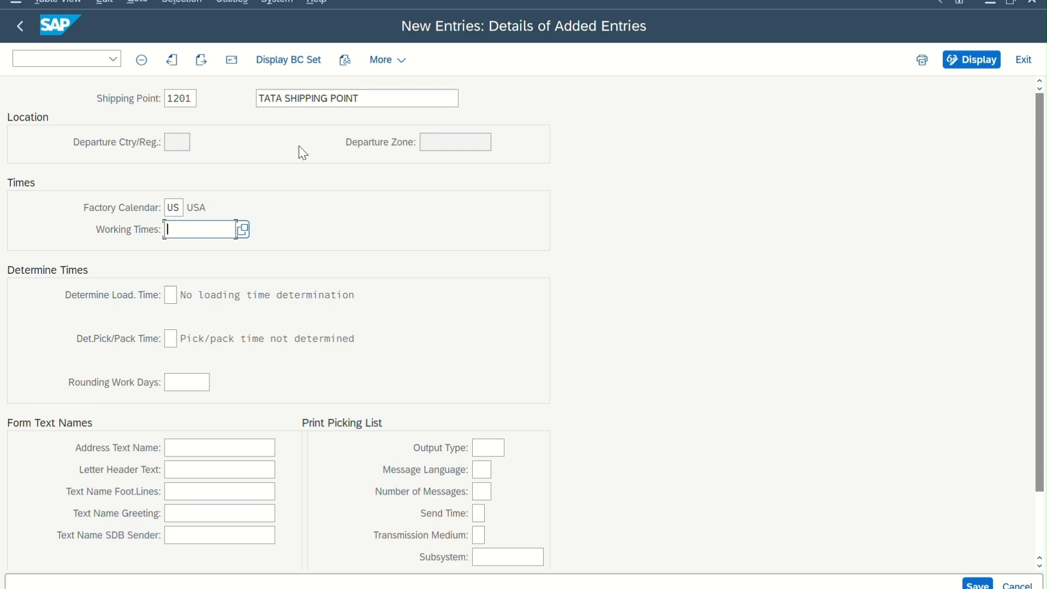
Save shipping point 1201 with an address using the title Company, name TATA and country US.
click(979, 583)
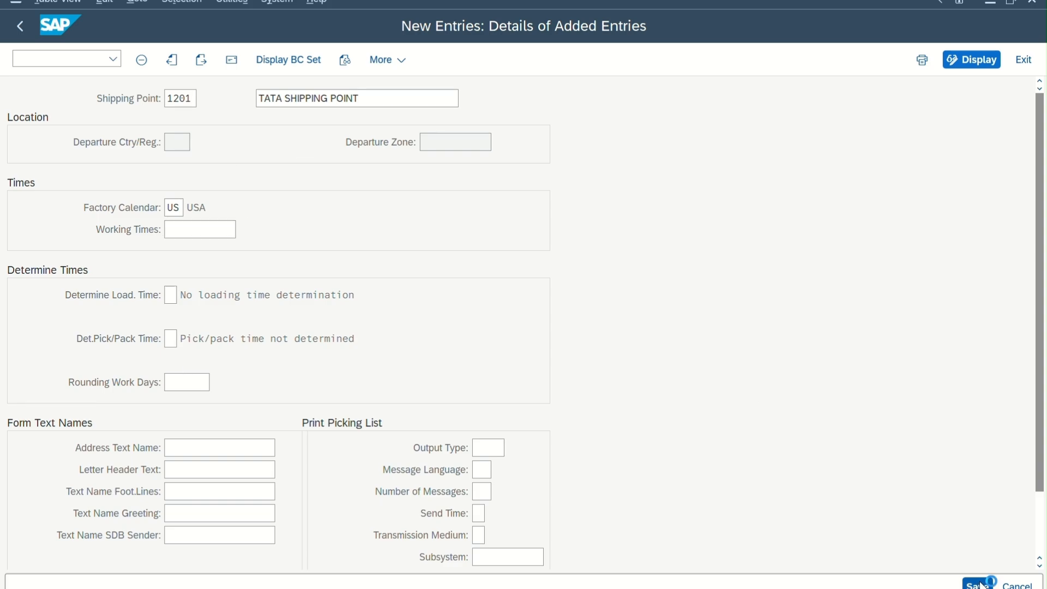
click(434, 115)
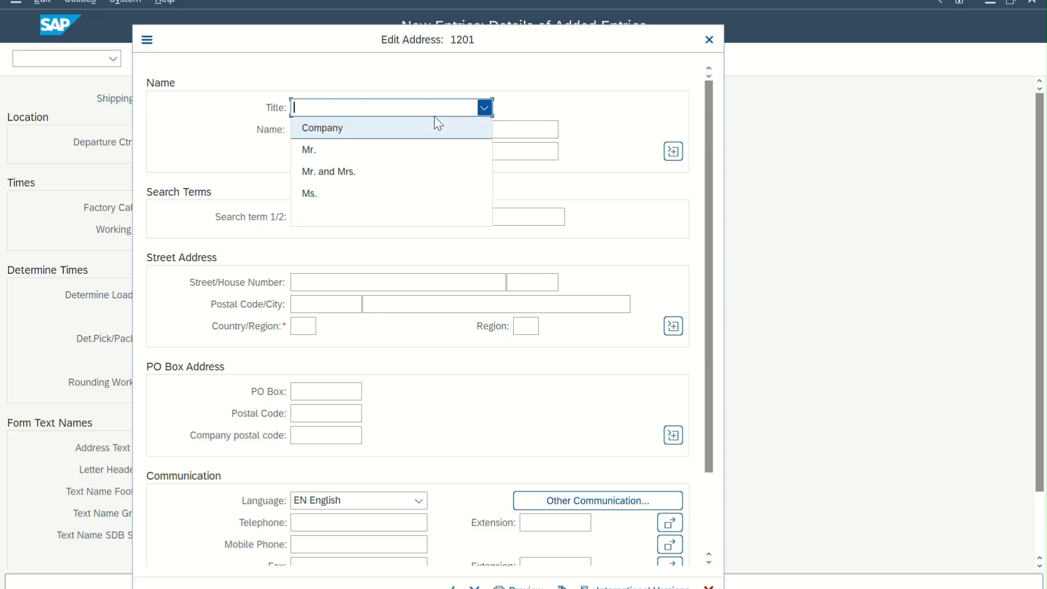
click(397, 132)
click(387, 132)
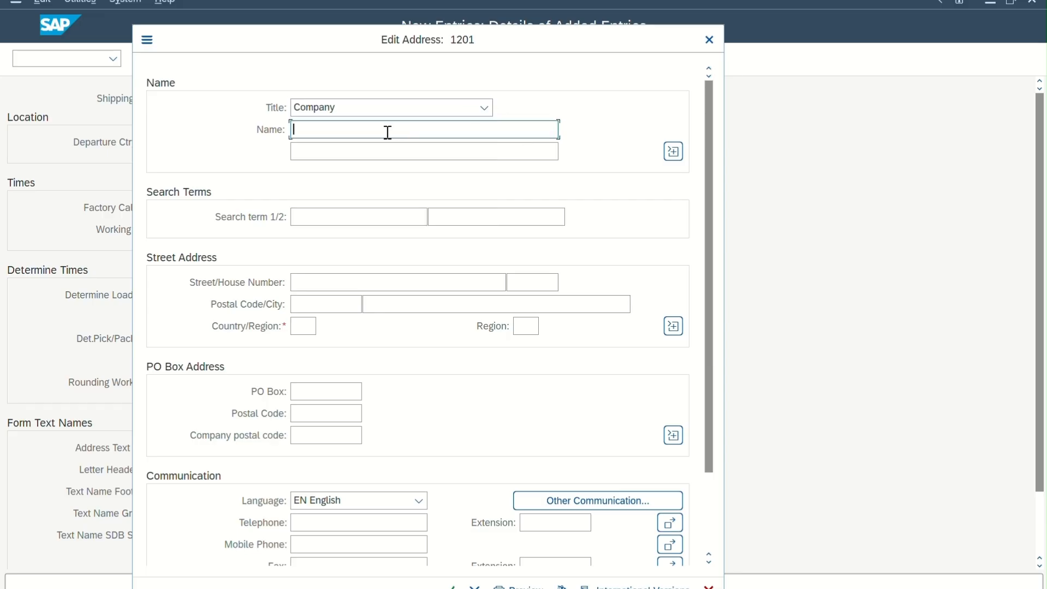
text(TATA)
click(304, 326)
text(US)
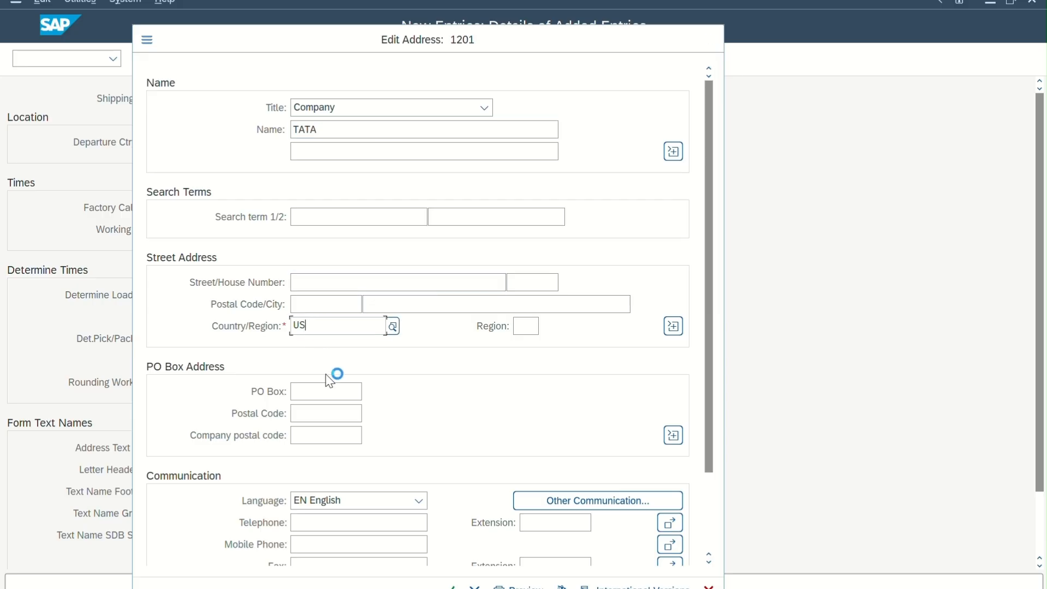
scroll(462, 487, down, 1)
scroll(462, 486, down, 1)
key(Return)
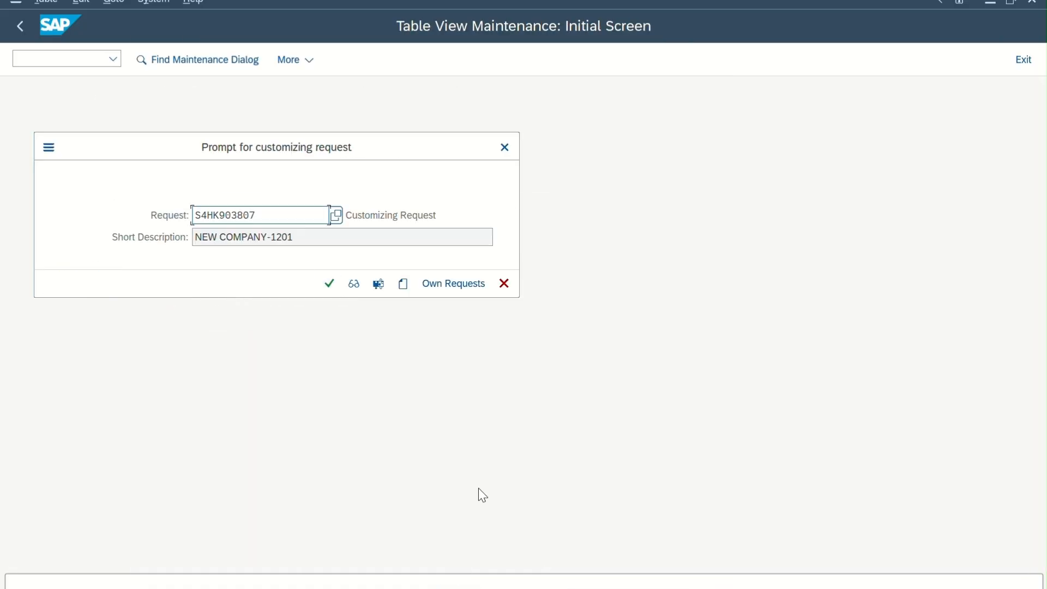
click(329, 283)
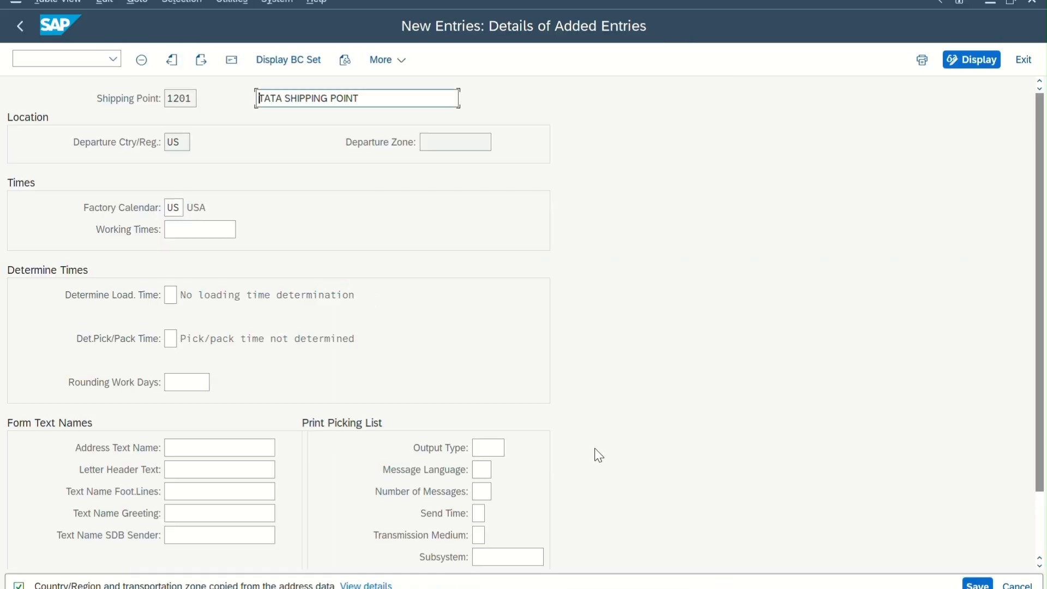
Switch to the enterprise structure diagram in Adobe Acrobat to review the planned organizational units.
click(671, 588)
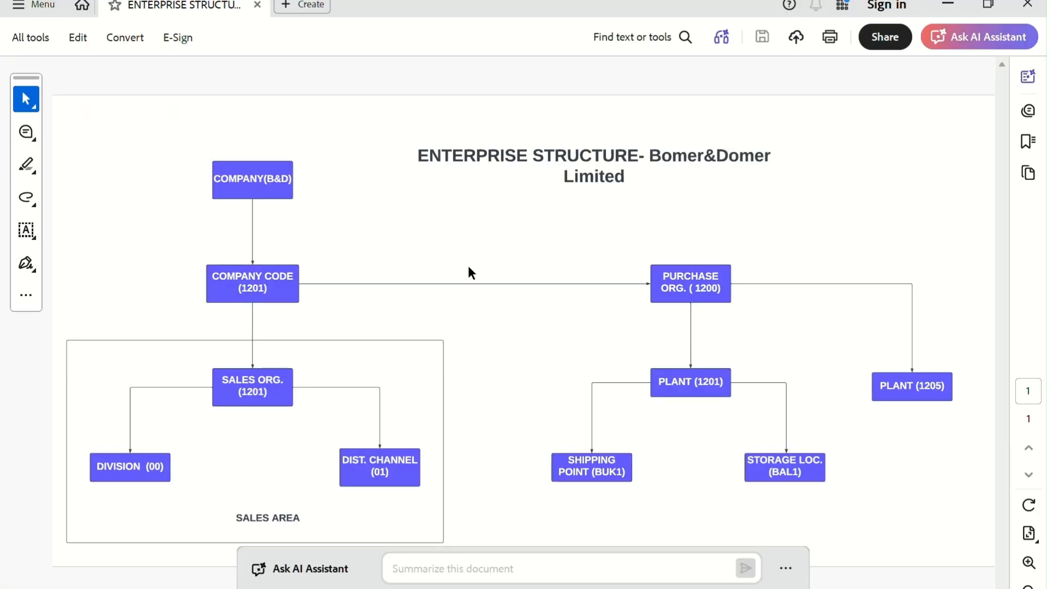